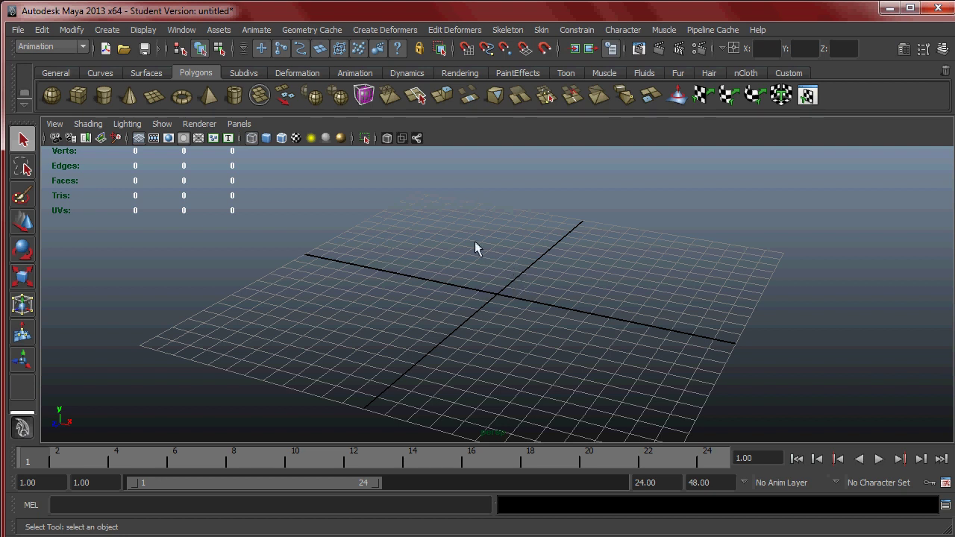
Create a polygon cube near the centre of the grid
{"action": "left_click_drag", "start_coordinate": [494, 236], "coordinate": [452, 229], "text": "alt"}
{"action": "left_click", "coordinate": [104, 30]}
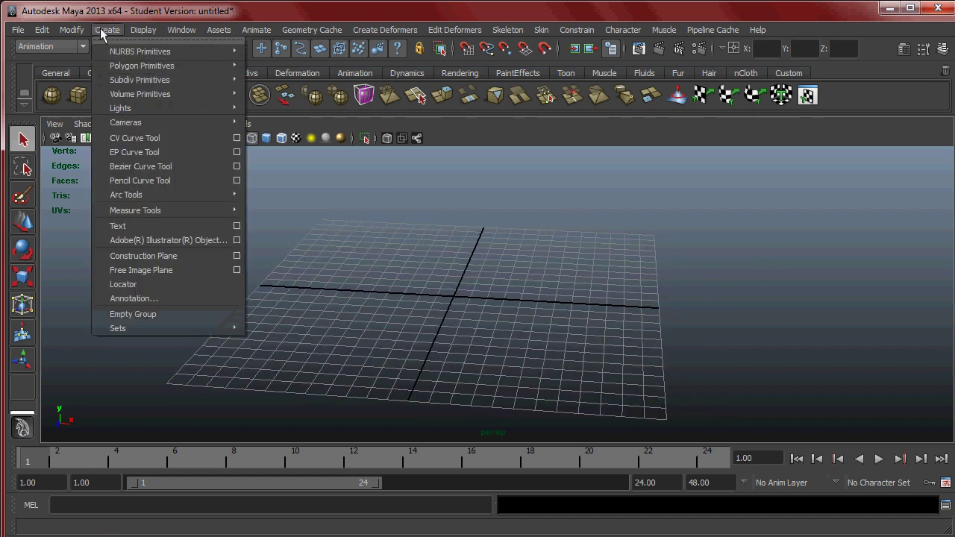
{"action": "mouse_move", "coordinate": [142, 65]}
{"action": "left_click", "coordinate": [283, 85]}
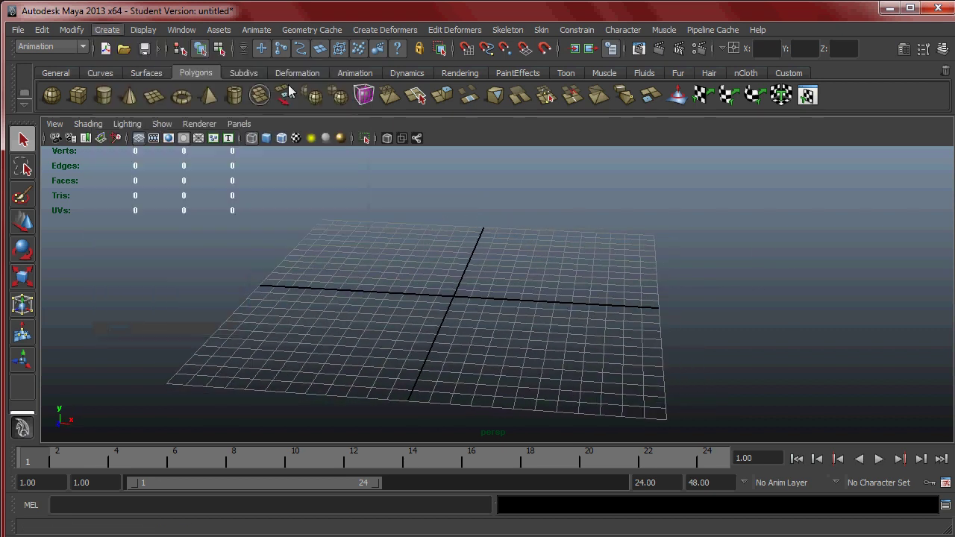
{"action": "left_click", "coordinate": [453, 288]}
Show the cube's channels and set Translate X, Y and Z to 0
{"action": "left_click", "coordinate": [942, 48]}
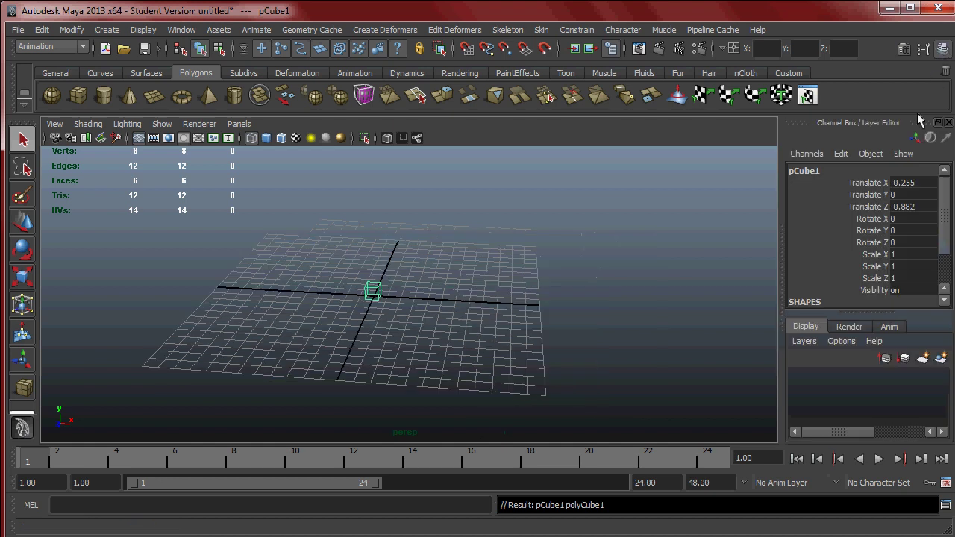
{"action": "left_click_drag", "start_coordinate": [914, 185], "coordinate": [919, 209]}
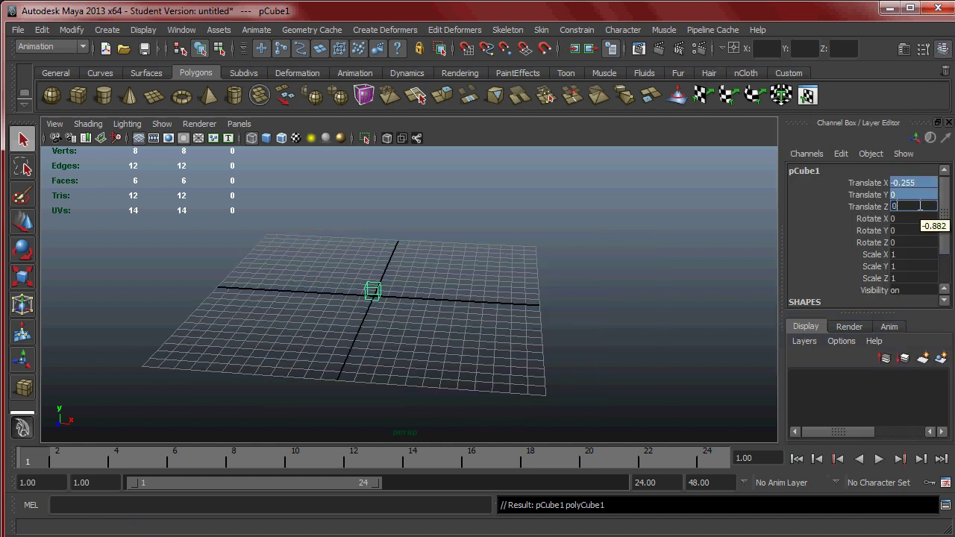
{"action": "type", "text": "0"}
{"action": "key", "text": "Return"}
Raise the cube to about 3.13 in Y and scale it into an upright block of about 3.01 × 3.99 × 1.25
{"action": "left_click_drag", "start_coordinate": [462, 358], "coordinate": [349, 191], "text": "alt"}
{"action": "key", "text": "w"}
{"action": "middle_click_drag", "start_coordinate": [407, 206], "coordinate": [456, 226], "text": "alt"}
{"action": "left_click_drag", "start_coordinate": [456, 226], "coordinate": [390, 193], "text": "alt"}
{"action": "key", "text": "r"}
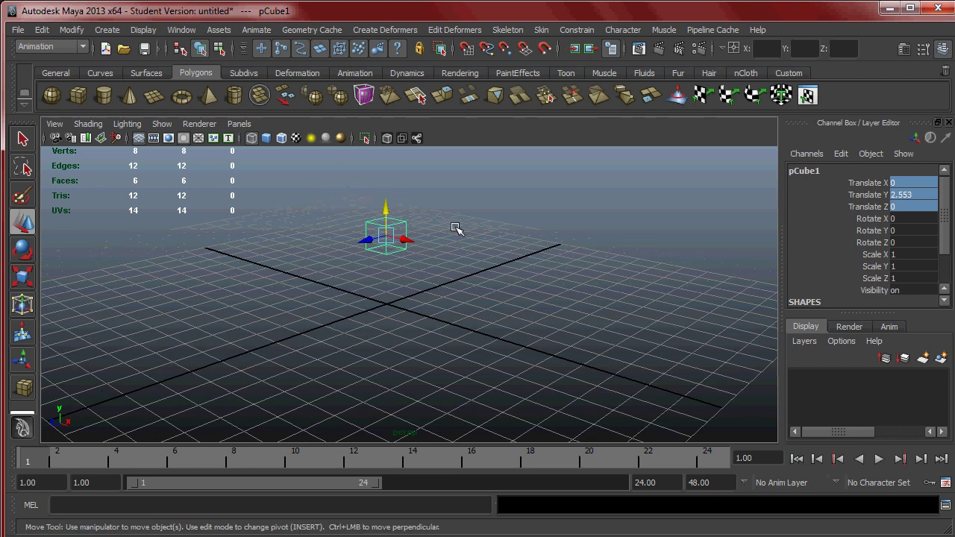
{"action": "left_click_drag", "start_coordinate": [477, 252], "coordinate": [427, 237], "text": "alt"}
{"action": "key", "text": "w"}
{"action": "left_click_drag", "start_coordinate": [374, 209], "coordinate": [374, 192]}
In the front view, insert a vertical edge loop along the block's centre line at X 0
{"action": "left_click_drag", "start_coordinate": [418, 220], "coordinate": [435, 279], "text": "alt"}
{"action": "key", "text": "space"}
{"action": "key", "text": "space"}
{"action": "middle_click_drag", "start_coordinate": [373, 278], "coordinate": [377, 304], "text": "alt"}
{"action": "right_click_drag", "start_coordinate": [376, 304], "coordinate": [507, 283], "text": "alt"}
{"action": "middle_click_drag", "start_coordinate": [508, 283], "coordinate": [517, 314], "text": "alt"}
{"action": "right_click_drag", "start_coordinate": [517, 314], "coordinate": [579, 299], "text": "alt"}
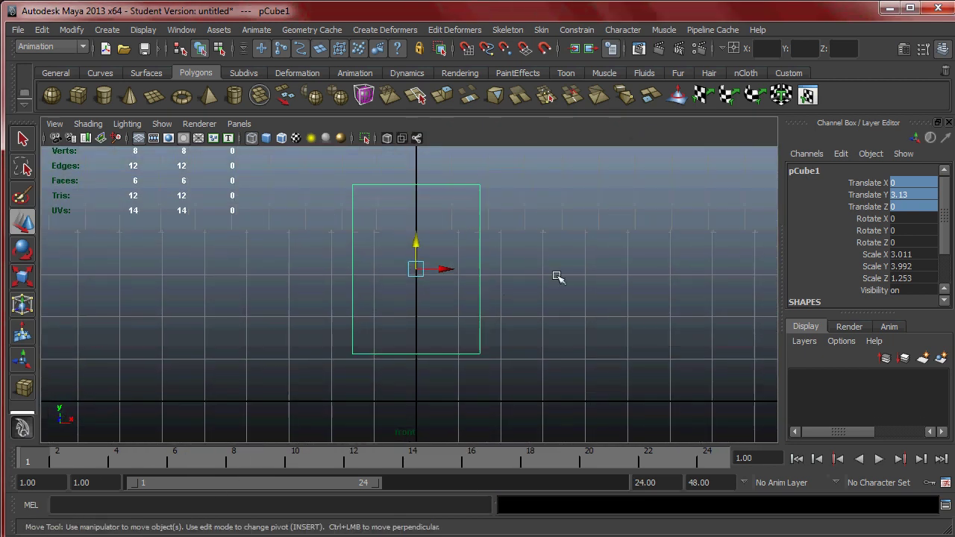
{"action": "right_click_drag", "start_coordinate": [482, 201], "coordinate": [404, 219], "text": "shift"}
{"action": "left_click", "coordinate": [417, 186]}
{"action": "key", "text": "w"}
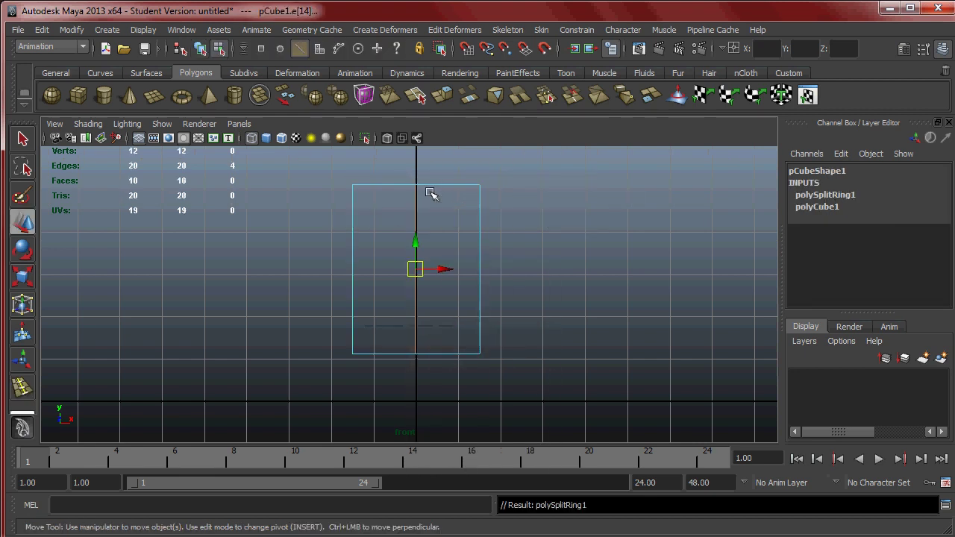
{"action": "left_click_drag", "start_coordinate": [418, 268], "coordinate": [419, 269]}
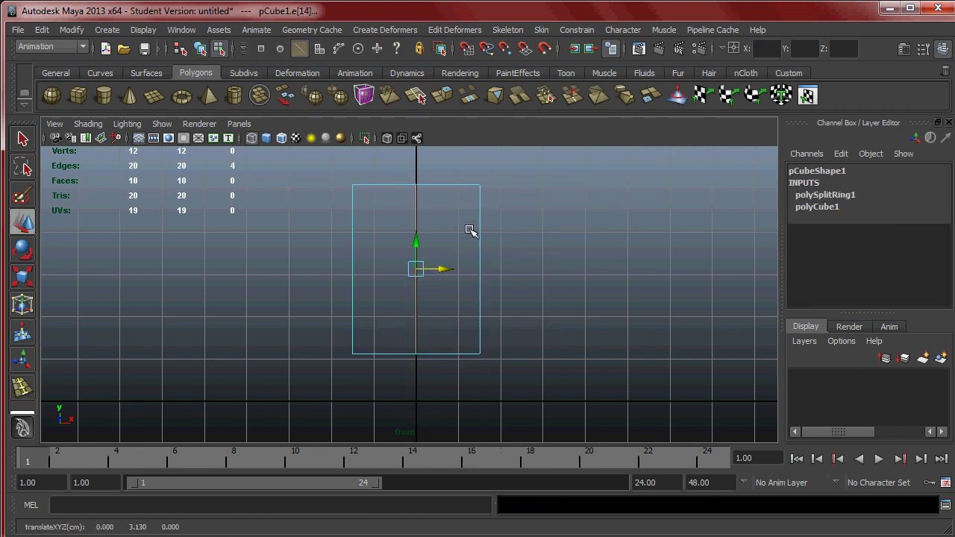
Insert one more vertical edge loop in the block's +X half and two horizontal loops near its upper and lower ends
{"action": "key", "text": "g"}
{"action": "left_click_drag", "start_coordinate": [458, 186], "coordinate": [456, 186]}
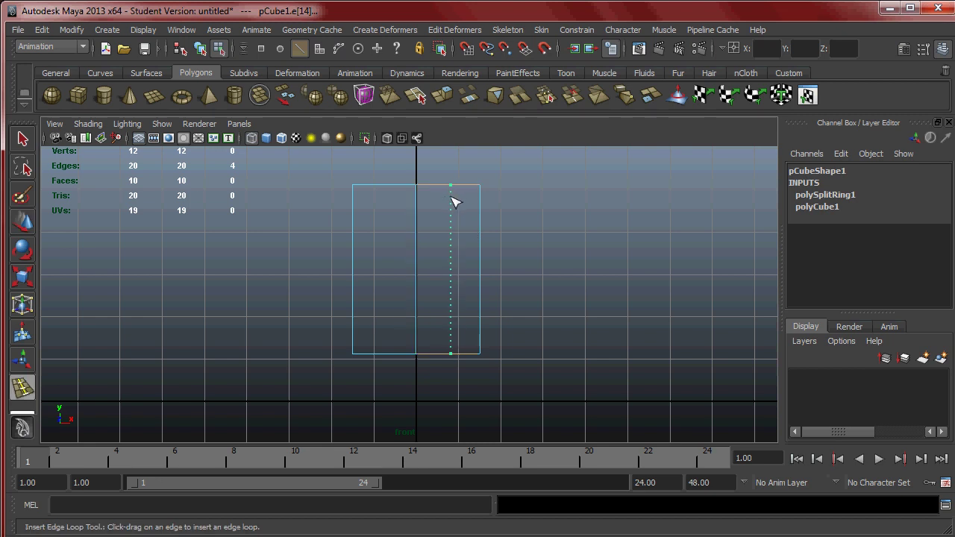
{"action": "left_click_drag", "start_coordinate": [455, 202], "coordinate": [458, 237]}
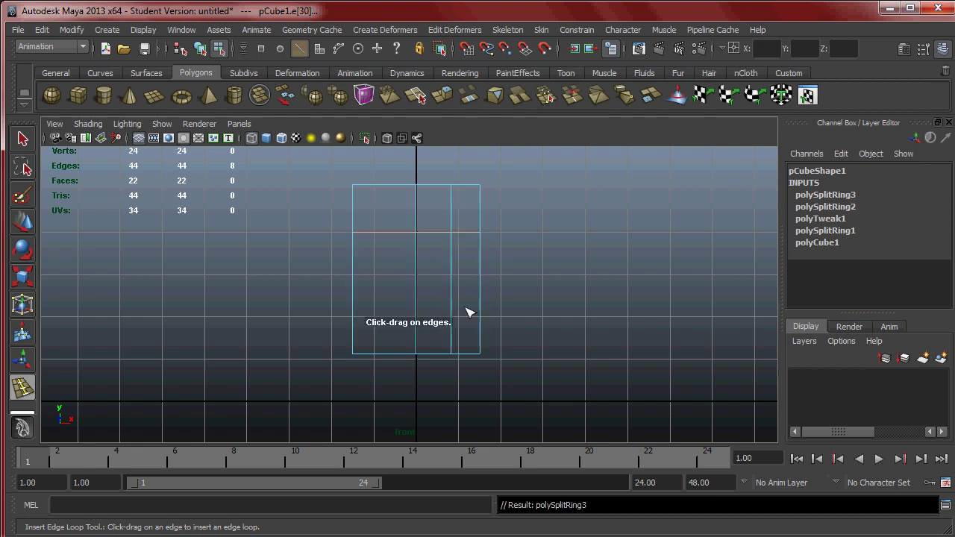
{"action": "left_click_drag", "start_coordinate": [454, 323], "coordinate": [471, 318]}
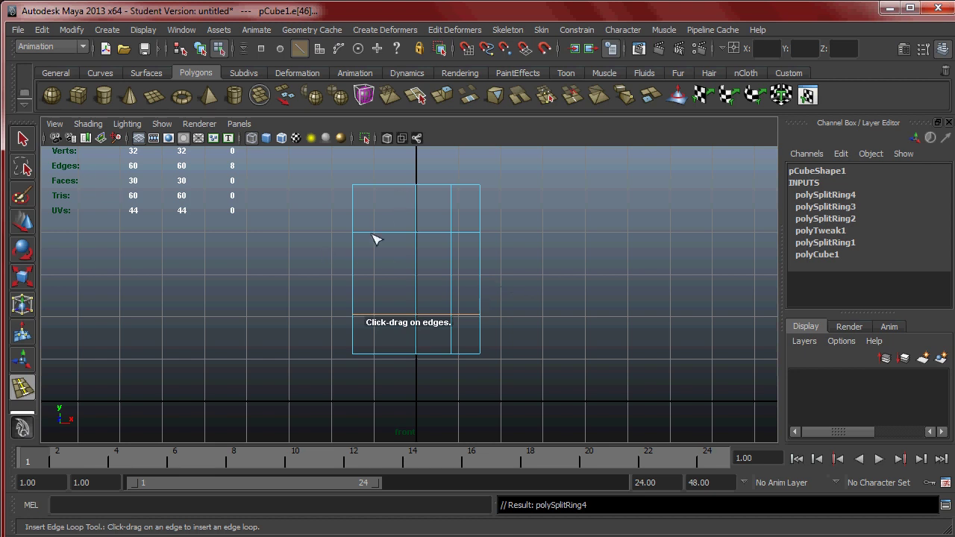
Select all vertices on the two inner vertical loops and scale them inward vertically
{"action": "key", "text": "q"}
{"action": "right_click", "coordinate": [477, 196]}
{"action": "right_click_drag", "start_coordinate": [479, 195], "coordinate": [433, 191]}
{"action": "left_click_drag", "start_coordinate": [388, 162], "coordinate": [461, 377]}
{"action": "key", "text": "r"}
{"action": "left_click_drag", "start_coordinate": [433, 235], "coordinate": [503, 293]}
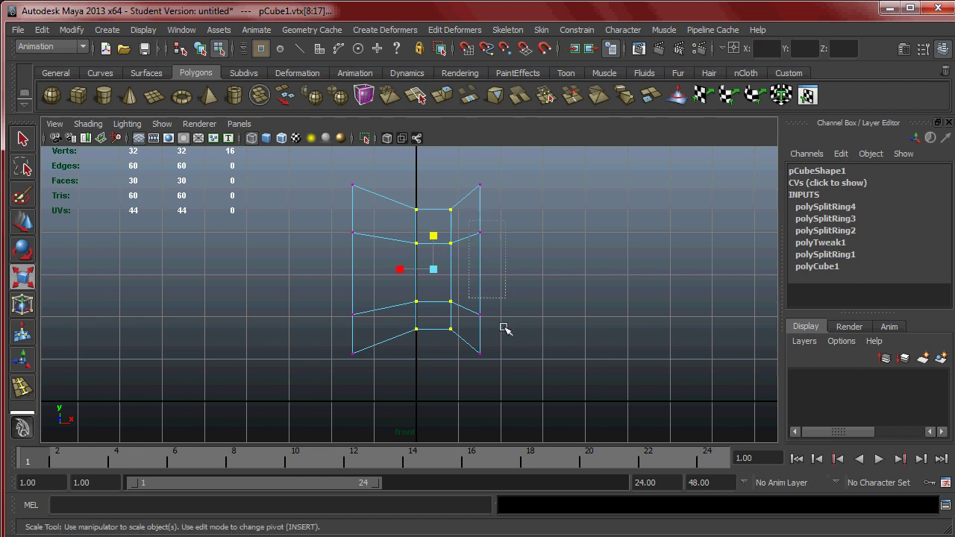
Move the two middle vertex rows on the +X outer edge inward to make that side concave
{"action": "left_click_drag", "start_coordinate": [504, 329], "coordinate": [505, 320]}
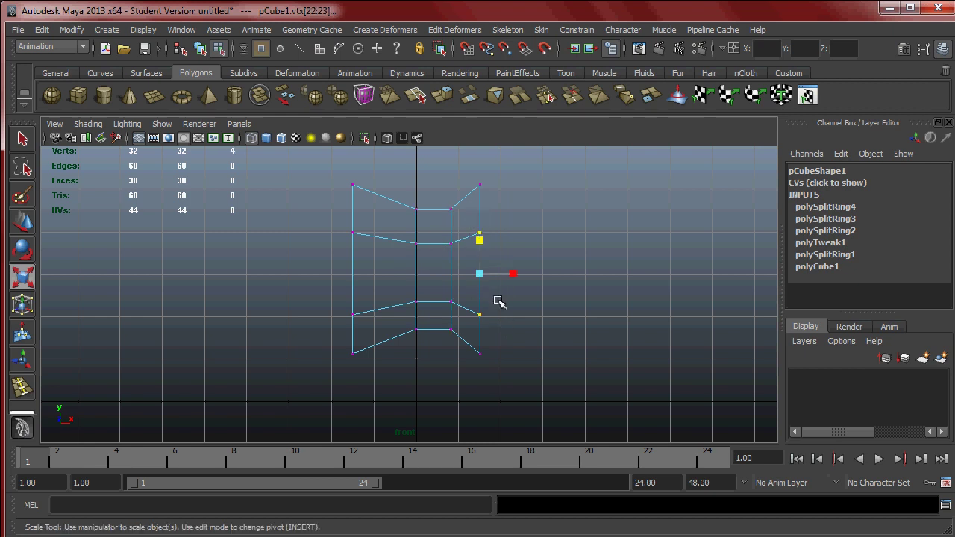
{"action": "key", "text": "w"}
{"action": "left_click_drag", "start_coordinate": [507, 276], "coordinate": [498, 281]}
Delete all faces in the mesh's -X half and return to object selection
{"action": "right_click_drag", "start_coordinate": [470, 215], "coordinate": [338, 195]}
{"action": "left_click_drag", "start_coordinate": [392, 371], "coordinate": [393, 369]}
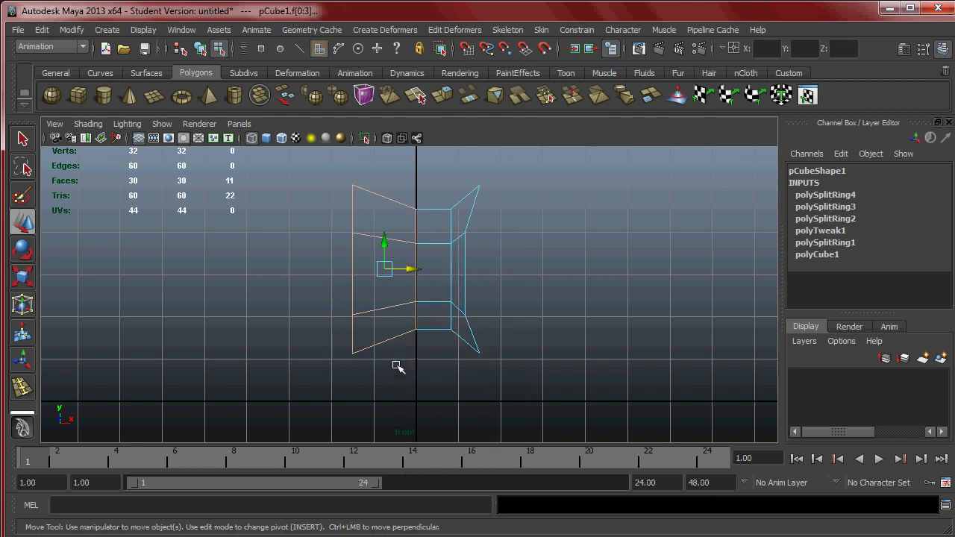
{"action": "key", "text": "Delete"}
{"action": "right_click", "coordinate": [448, 247]}
{"action": "right_click_drag", "start_coordinate": [449, 247], "coordinate": [494, 231]}
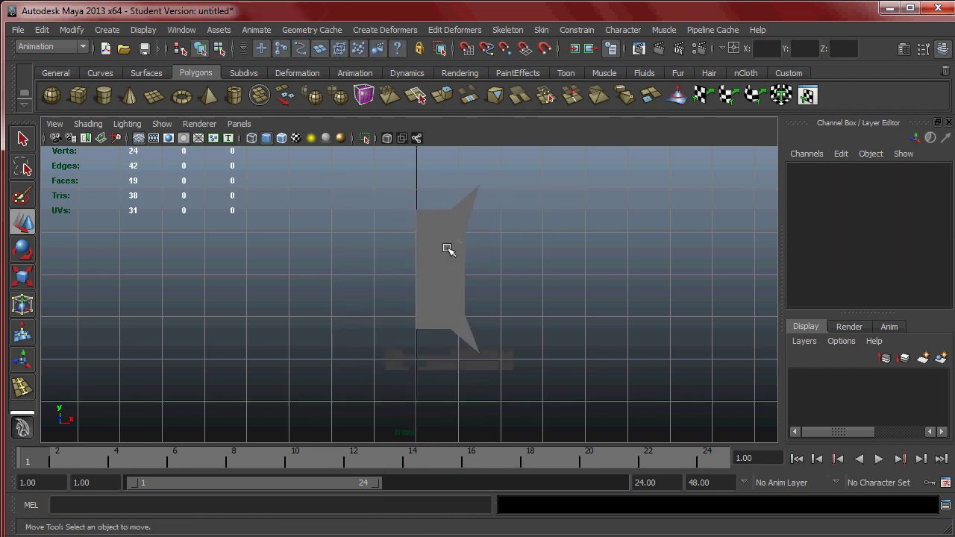
Select the half mesh, freeze its transformations and reset them so its pivot sits at the origin
{"action": "left_click", "coordinate": [447, 247]}
{"action": "left_click", "coordinate": [80, 32]}
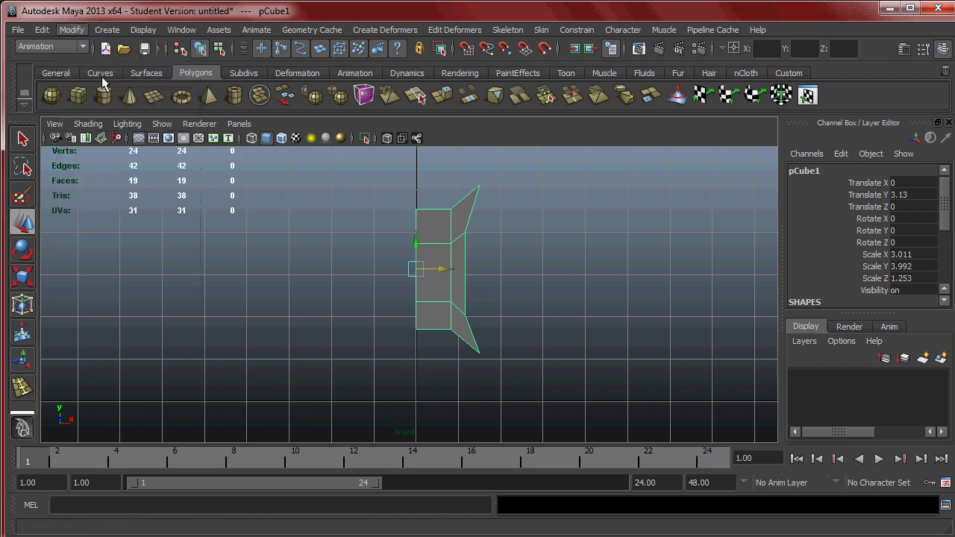
{"action": "left_click", "coordinate": [102, 79]}
{"action": "left_click", "coordinate": [71, 30]}
{"action": "left_click", "coordinate": [104, 65]}
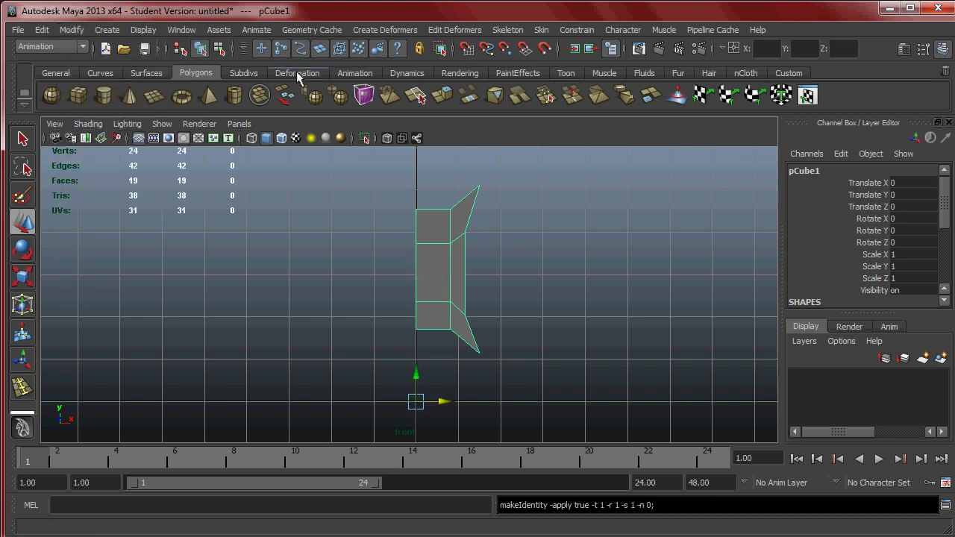
Lower the half mesh to about -1.005 in Y and turn on its smooth preview in shaded display
{"action": "key", "text": "4"}
{"action": "key", "text": "5"}
{"action": "key", "text": "4"}
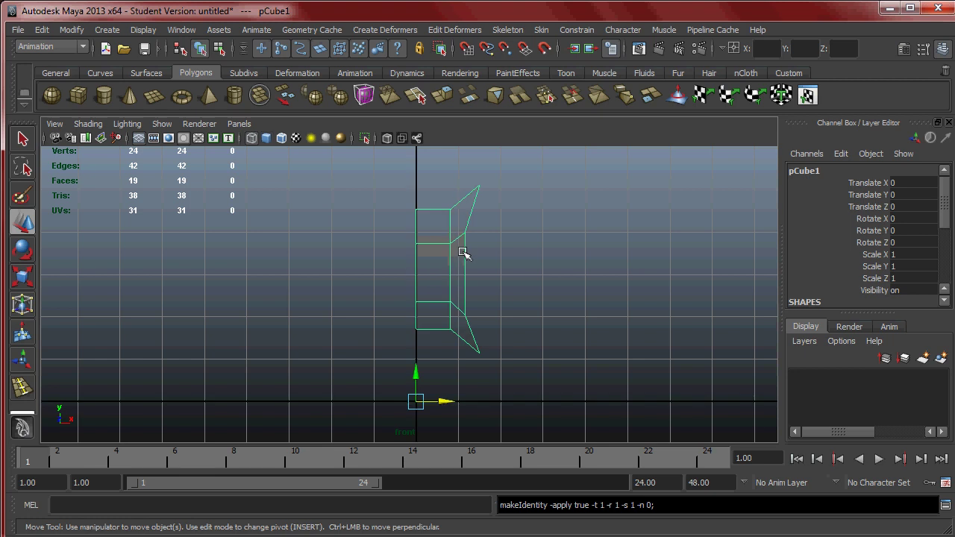
{"action": "middle_click_drag", "start_coordinate": [480, 295], "coordinate": [486, 273], "text": "alt"}
{"action": "left_click_drag", "start_coordinate": [422, 345], "coordinate": [429, 389]}
{"action": "key", "text": "3"}
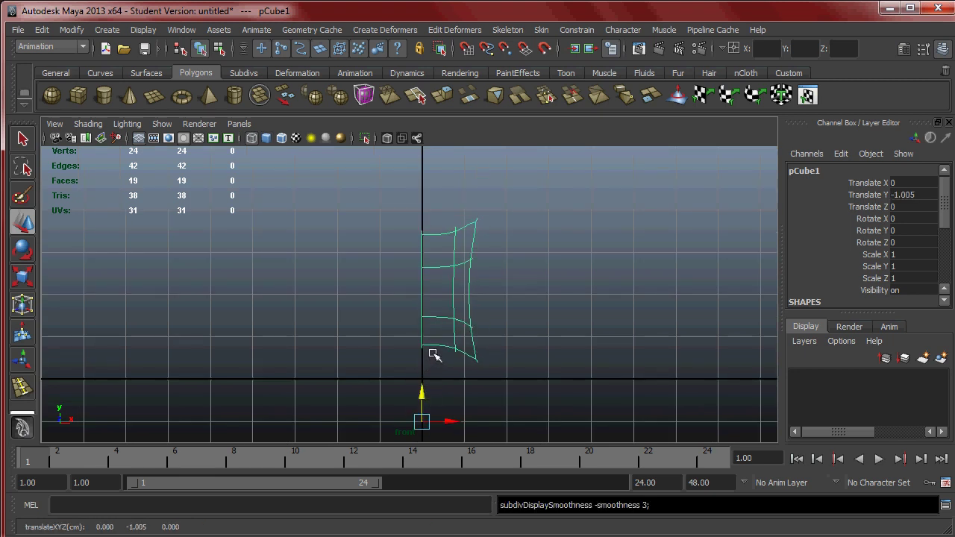
{"action": "key", "text": "5"}
Turn off smooth preview, insert an edge loop around the middle of the mesh's thickness and scale the loop outward
{"action": "key", "text": "space"}
{"action": "key", "text": "space"}
{"action": "left_click_drag", "start_coordinate": [471, 258], "coordinate": [434, 226], "text": "alt"}
{"action": "left_click", "coordinate": [559, 264]}
{"action": "key", "text": "w"}
{"action": "left_click", "coordinate": [458, 238]}
{"action": "key", "text": "1"}
{"action": "right_click_drag", "start_coordinate": [441, 220], "coordinate": [350, 239], "text": "shift"}
{"action": "left_click_drag", "start_coordinate": [440, 216], "coordinate": [510, 276]}
{"action": "key", "text": "r"}
{"action": "left_click_drag", "start_coordinate": [426, 271], "coordinate": [514, 243], "text": "ctrl"}
Select the vertices along the open centre edge in the front view and align them to the X centre line
{"action": "key", "text": "space"}
{"action": "key", "text": "space"}
{"action": "right_click_drag", "start_coordinate": [440, 230], "coordinate": [417, 225]}
{"action": "left_click_drag", "start_coordinate": [402, 209], "coordinate": [416, 373]}
{"action": "key", "text": "w"}
{"action": "right_click_drag", "start_coordinate": [451, 269], "coordinate": [468, 241]}
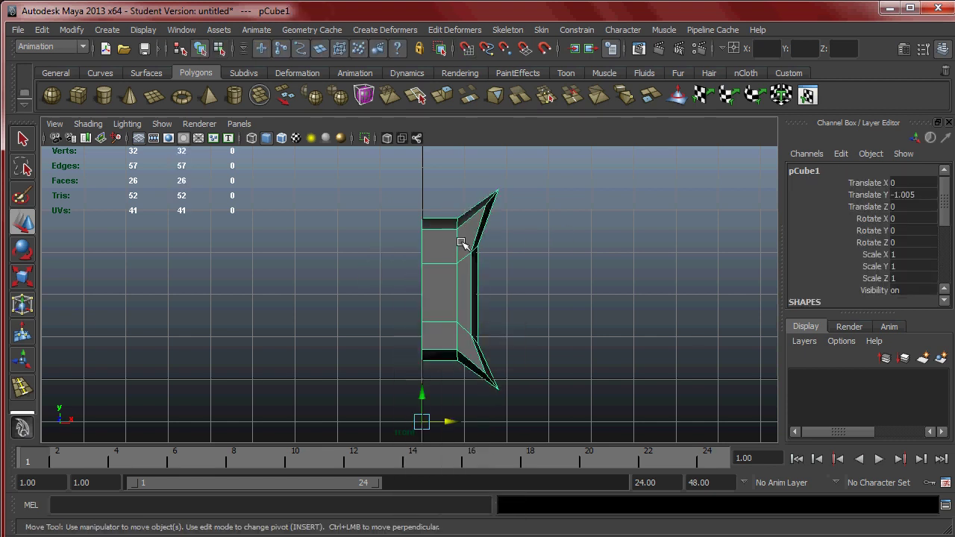
{"action": "left_click_drag", "start_coordinate": [428, 420], "coordinate": [427, 415]}
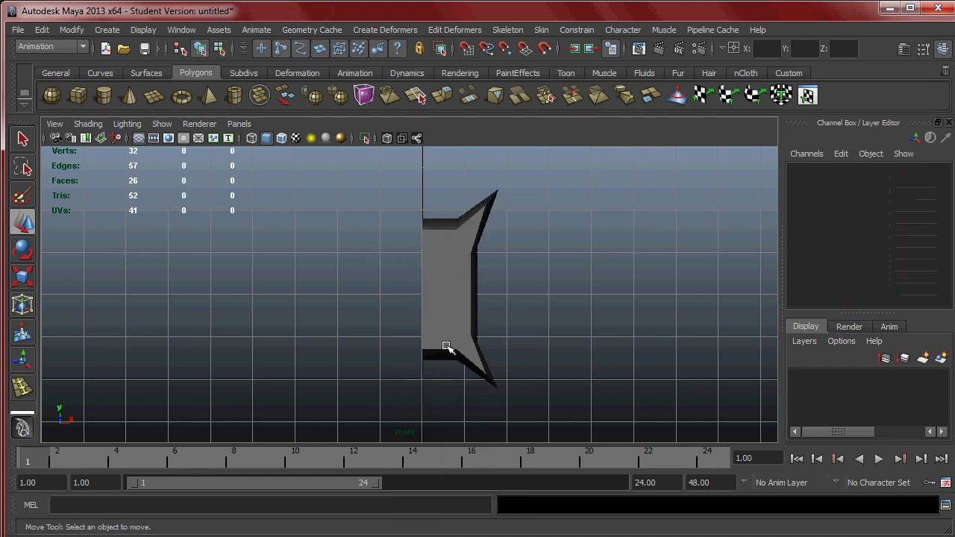
Preview the half mesh smoothed in perspective and lower it onto the grid at about -1.122 in Y
{"action": "key", "text": "space"}
{"action": "key", "text": "space"}
{"action": "left_click_drag", "start_coordinate": [526, 246], "coordinate": [512, 280], "text": "alt"}
{"action": "key", "text": "w"}
{"action": "left_click", "coordinate": [454, 254]}
{"action": "left_click", "coordinate": [536, 276]}
{"action": "left_click", "coordinate": [463, 274]}
{"action": "left_click_drag", "start_coordinate": [394, 381], "coordinate": [408, 329]}
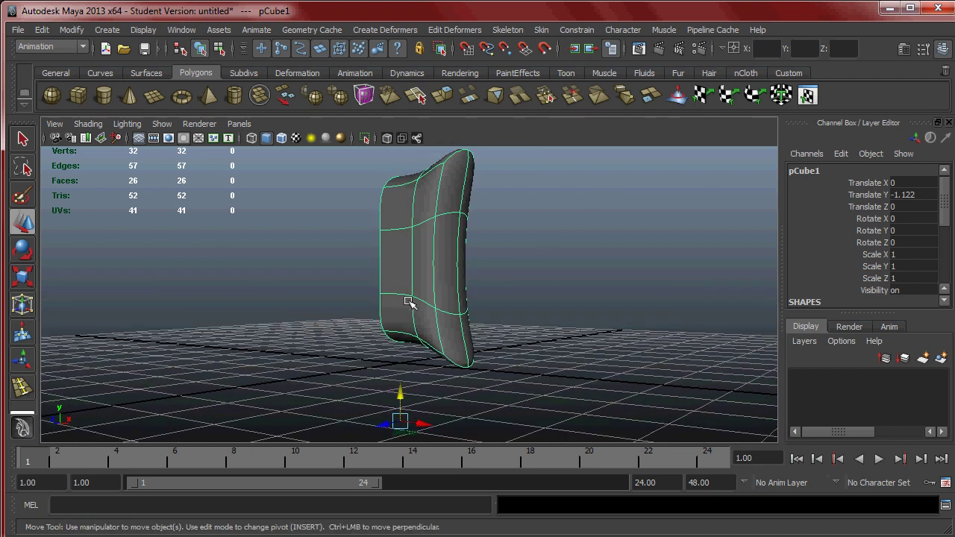
Freeze the lowered half mesh's transformations and reset them
{"action": "left_click", "coordinate": [71, 30]}
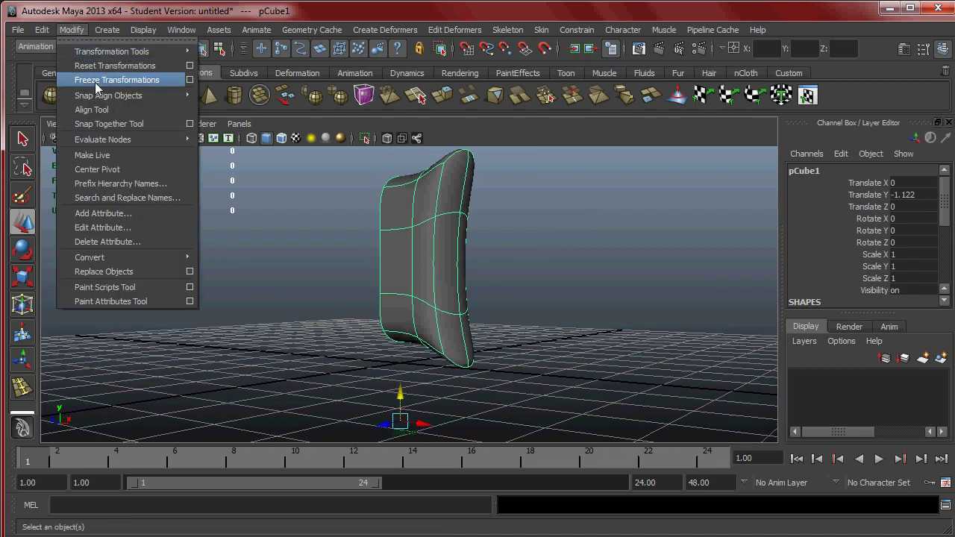
{"action": "left_click", "coordinate": [97, 80]}
{"action": "left_click", "coordinate": [67, 31]}
{"action": "left_click", "coordinate": [92, 66]}
{"action": "left_click_drag", "start_coordinate": [264, 184], "coordinate": [310, 187], "text": "alt"}
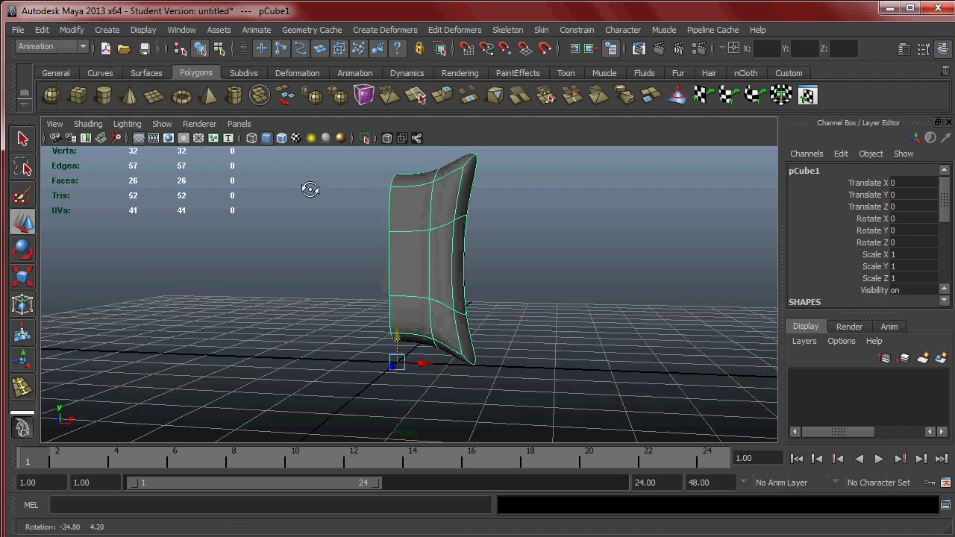
Mirror the half mesh's geometry in the -X direction, merging it with the original and merging vertices
{"action": "left_click", "coordinate": [66, 46]}
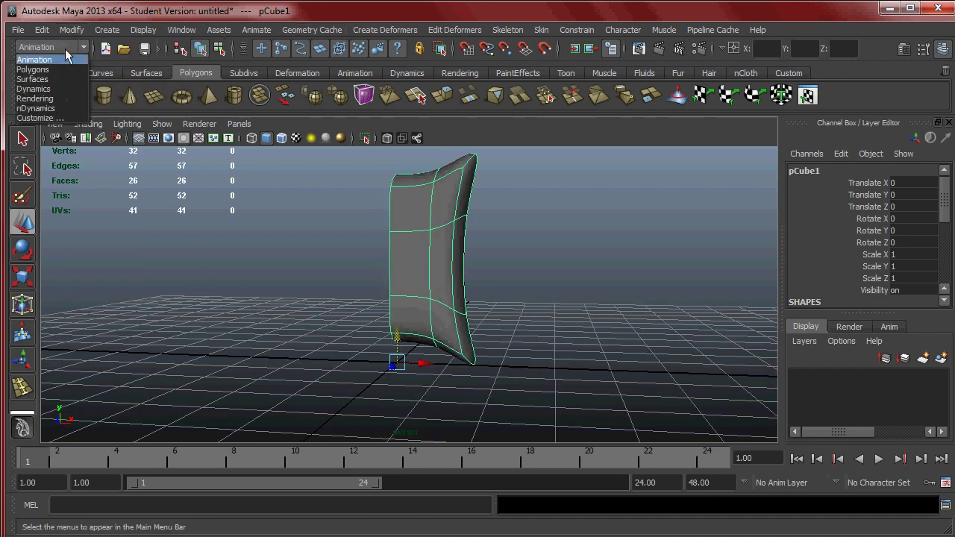
{"action": "left_click", "coordinate": [33, 69]}
{"action": "left_click", "coordinate": [283, 30]}
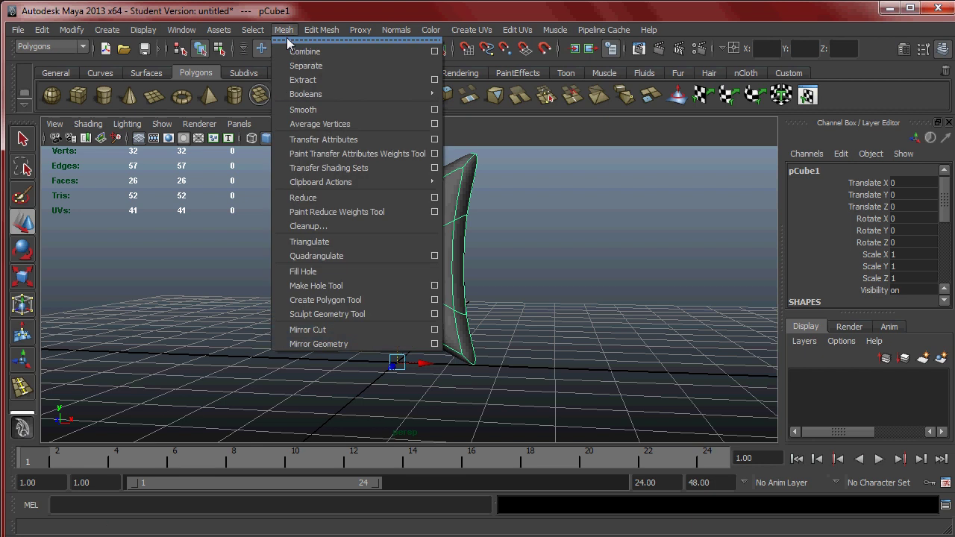
{"action": "left_click", "coordinate": [434, 344]}
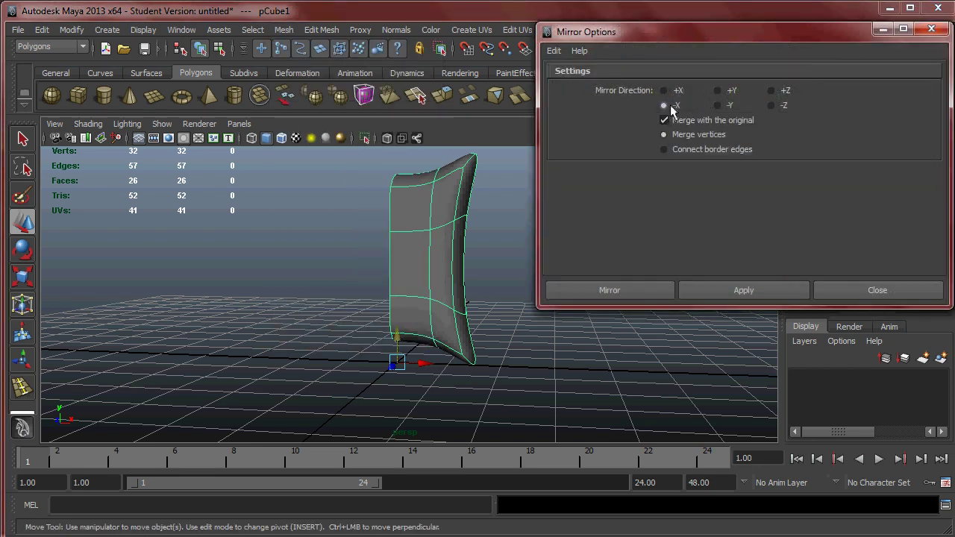
{"action": "left_click", "coordinate": [743, 291]}
{"action": "left_click", "coordinate": [860, 291]}
Examine the vertices along the mirrored mesh's centre seam with smooth preview off, and return to the smoothed object display
{"action": "left_click", "coordinate": [416, 239]}
{"action": "left_click_drag", "start_coordinate": [416, 238], "coordinate": [443, 279], "text": "alt"}
{"action": "left_click", "coordinate": [449, 259]}
{"action": "key", "text": "1"}
{"action": "key", "text": "F8"}
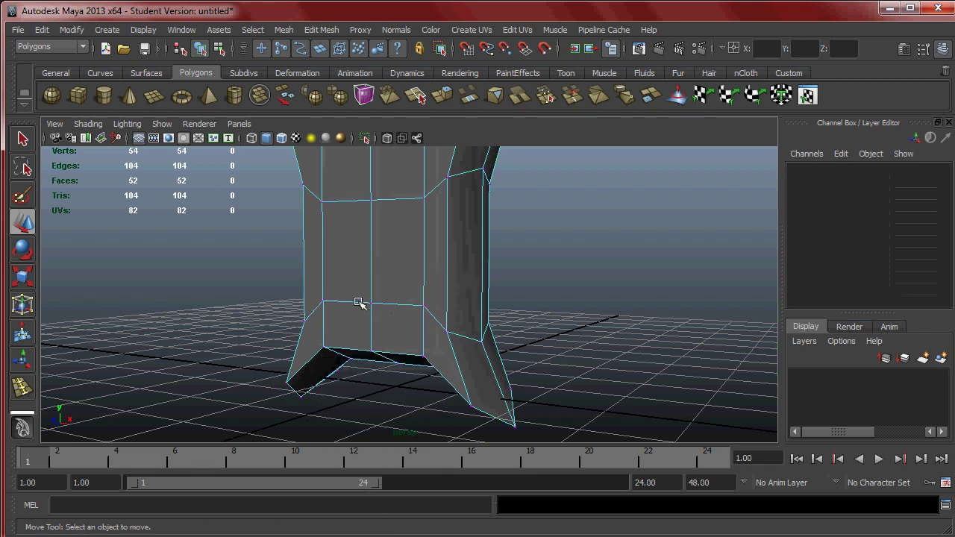
{"action": "left_click", "coordinate": [370, 304]}
{"action": "left_click_drag", "start_coordinate": [397, 323], "coordinate": [440, 309], "text": "alt"}
{"action": "left_click", "coordinate": [397, 326]}
{"action": "key", "text": "3"}
{"action": "right_click_drag", "start_coordinate": [428, 273], "coordinate": [485, 238]}
Examine the smoothed sack's overall shape from several sides
{"action": "left_click_drag", "start_coordinate": [478, 317], "coordinate": [356, 275], "text": "alt"}
{"action": "left_click", "coordinate": [592, 273]}
{"action": "left_click", "coordinate": [356, 275]}
{"action": "left_click_drag", "start_coordinate": [503, 264], "coordinate": [592, 261], "text": "alt"}
{"action": "left_click", "coordinate": [492, 271]}
{"action": "left_click_drag", "start_coordinate": [492, 270], "coordinate": [537, 261], "text": "alt"}
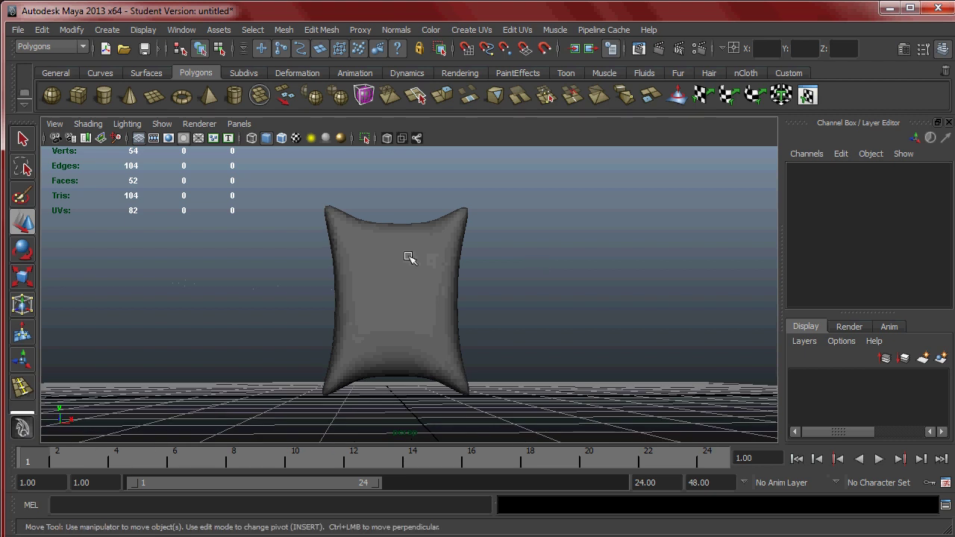
Select the finished mesh and rename it sack_mesh_001 in the Outliner
{"action": "left_click", "coordinate": [409, 258]}
{"action": "left_click_drag", "start_coordinate": [431, 253], "coordinate": [440, 265], "text": "alt"}
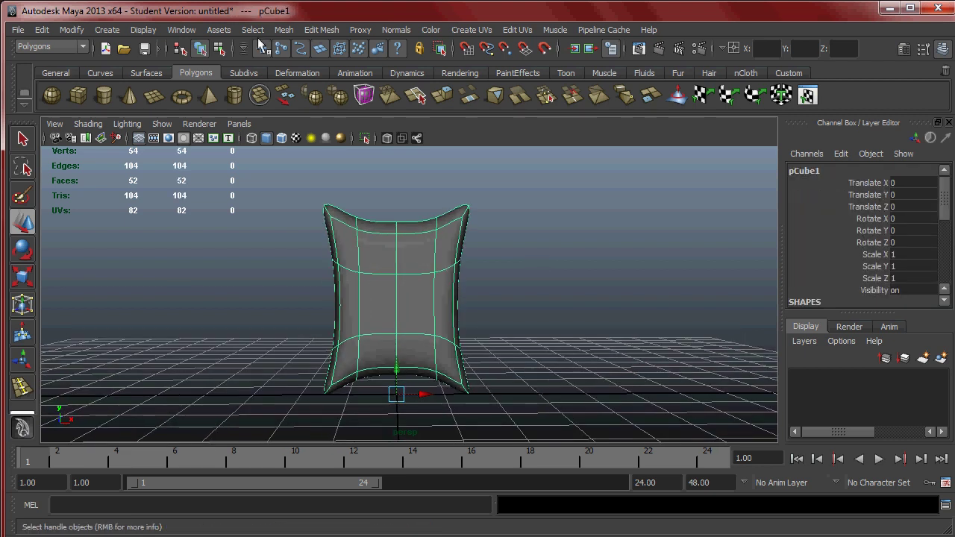
{"action": "left_click", "coordinate": [182, 30]}
{"action": "left_click", "coordinate": [216, 138]}
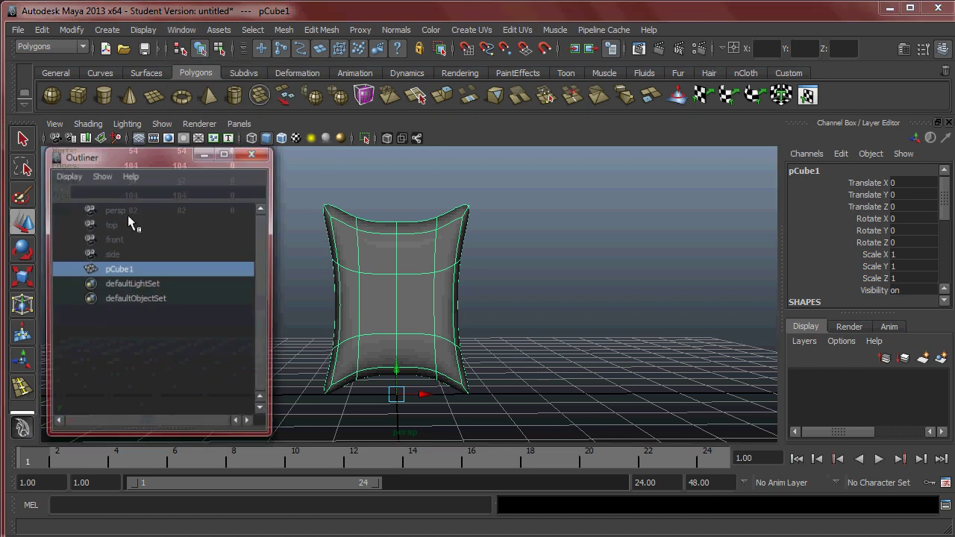
{"action": "double_click", "coordinate": [118, 269]}
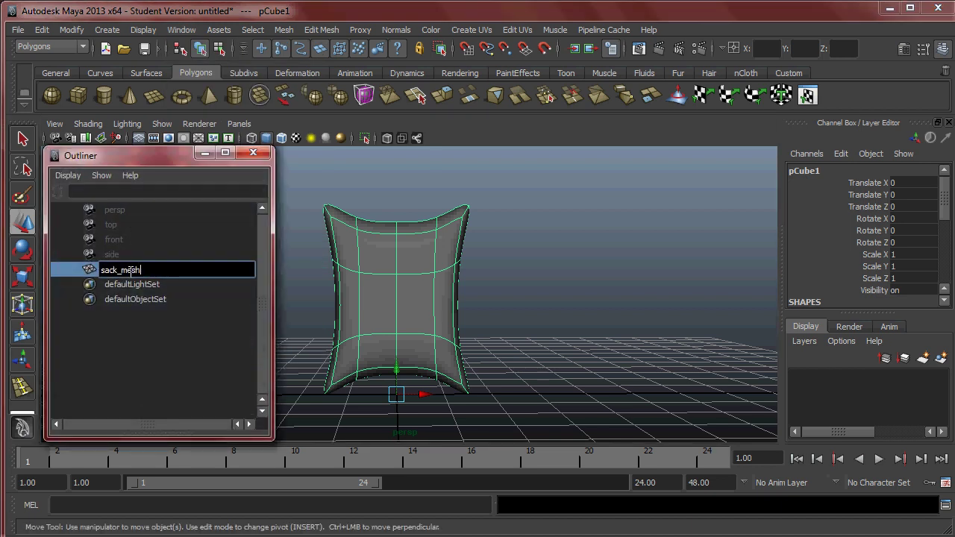
{"action": "type", "text": "sack_mesh_001"}
{"action": "key", "text": "Return"}
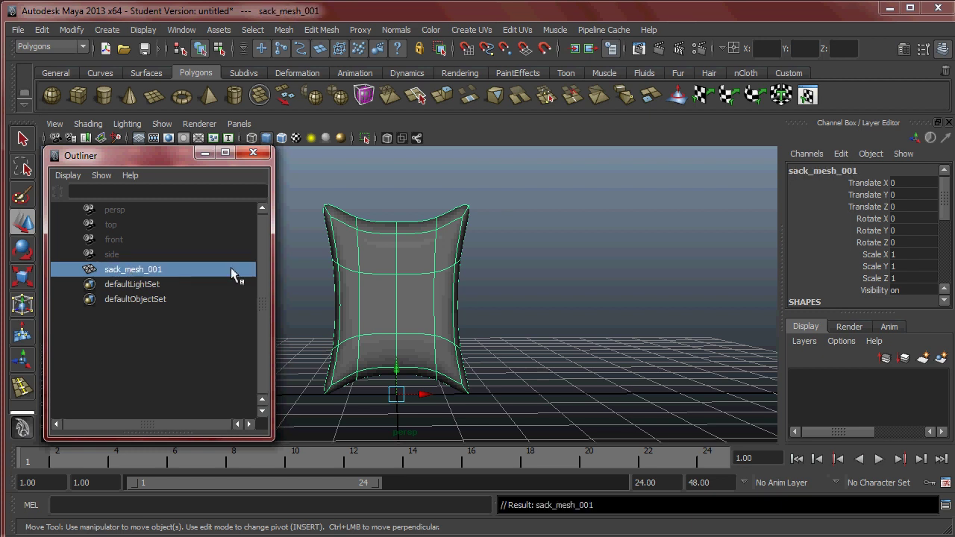
Put the selected sack mesh on a new display layer named sack_lay and set the layer's display type to reference
{"action": "left_click", "coordinate": [794, 336]}
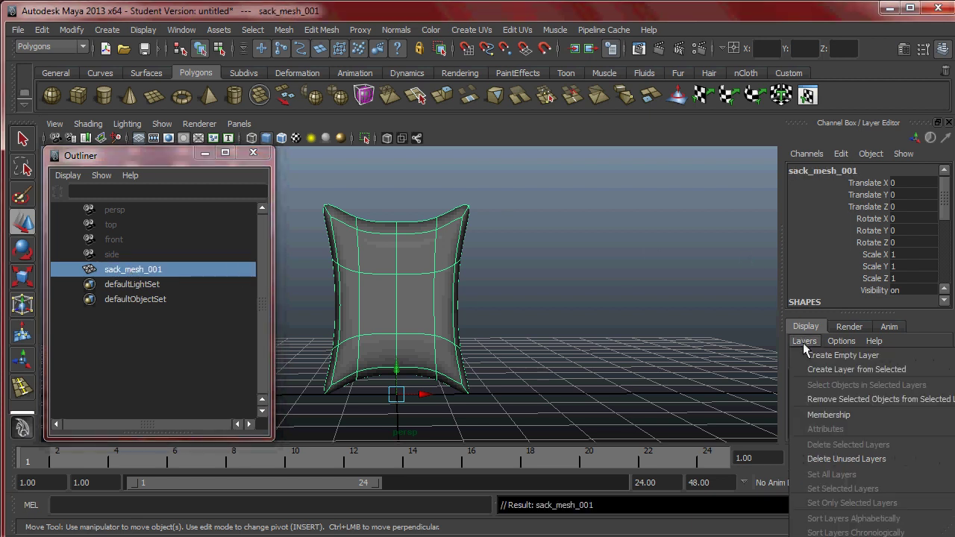
{"action": "left_click", "coordinate": [864, 369]}
{"action": "double_click", "coordinate": [855, 377]}
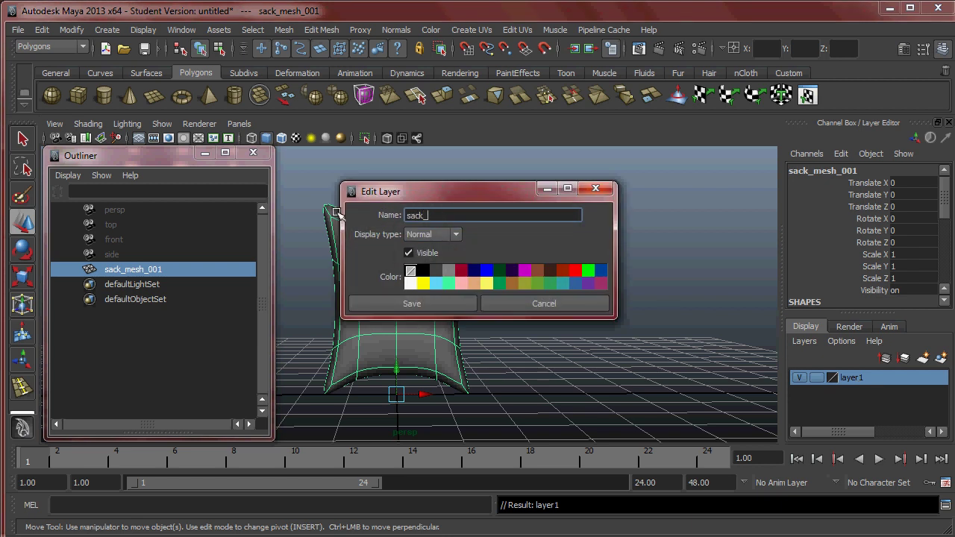
{"action": "left_click", "coordinate": [412, 302]}
{"action": "left_click", "coordinate": [835, 373]}
{"action": "left_click", "coordinate": [816, 377]}
{"action": "left_click", "coordinate": [817, 377]}
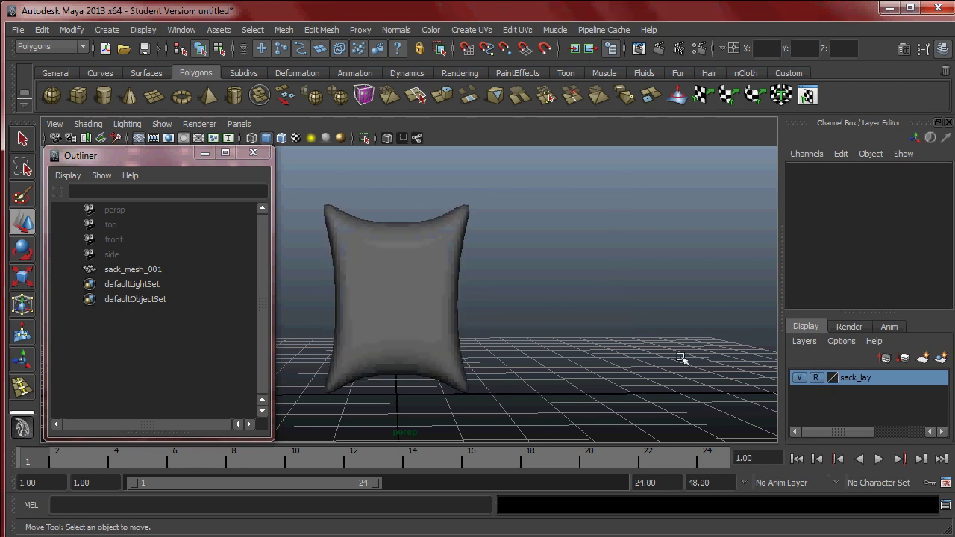
Minimize the Outliner and show the sack enlarged in the front view in wireframe display
{"action": "left_click_drag", "start_coordinate": [536, 327], "coordinate": [533, 254], "text": "alt"}
{"action": "left_click_drag", "start_coordinate": [522, 209], "coordinate": [494, 211], "text": "alt"}
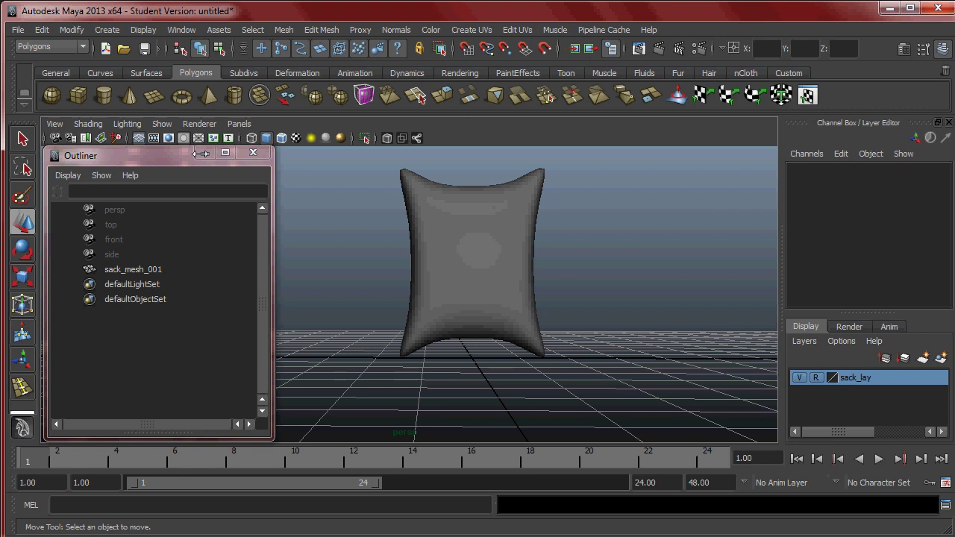
{"action": "left_click", "coordinate": [226, 152]}
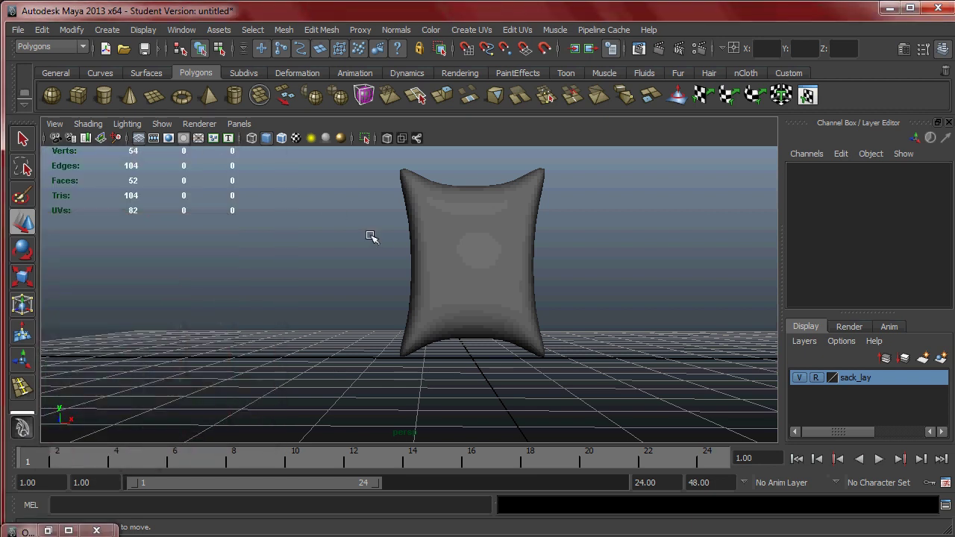
{"action": "key", "text": "space"}
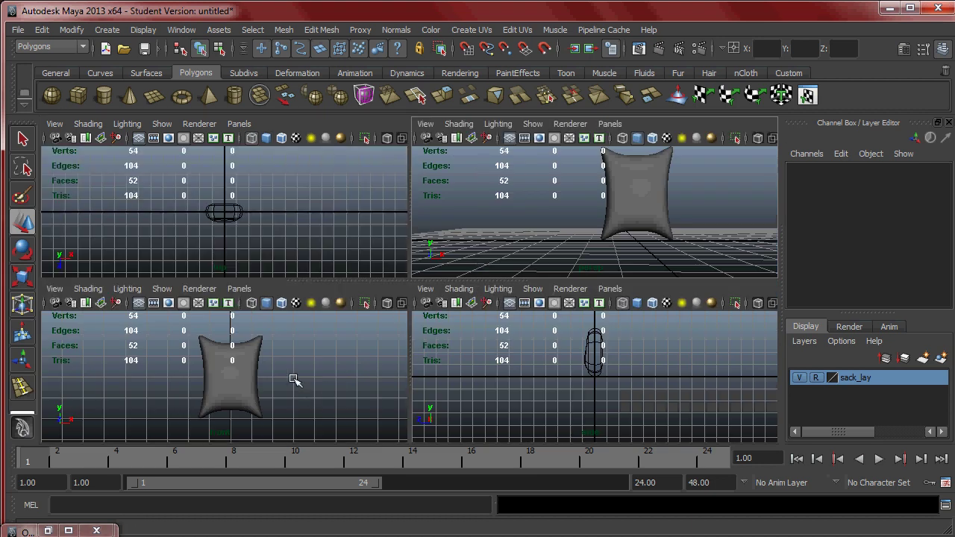
{"action": "key", "text": "space"}
{"action": "right_click_drag", "start_coordinate": [414, 323], "coordinate": [492, 291], "text": "alt"}
{"action": "middle_click_drag", "start_coordinate": [492, 291], "coordinate": [493, 268], "text": "alt"}
{"action": "mouse_move", "coordinate": [506, 274]}
{"action": "right_mouse_down", "text": "alt"}
{"action": "mouse_move", "coordinate": [533, 271]}
{"action": "mouse_move", "coordinate": [524, 277]}
{"action": "mouse_move", "coordinate": [540, 282]}
{"action": "right_mouse_up", "text": "alt"}
{"action": "key", "text": "4"}
{"action": "middle_click_drag", "start_coordinate": [540, 282], "coordinate": [538, 251], "text": "alt"}
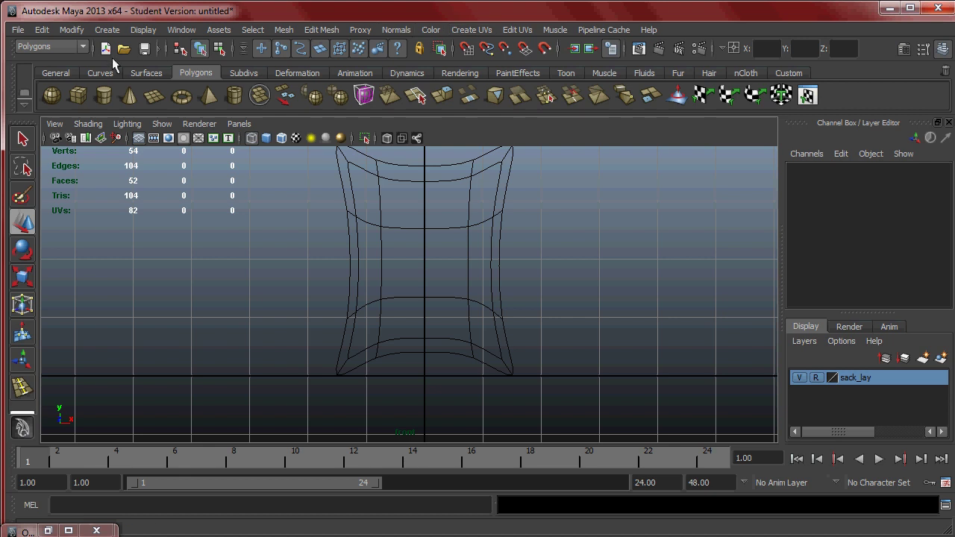
Switch to the Animation menu set and place a single joint on the sack's centre line at about Y 1.34 with the Joint Tool
{"action": "left_click", "coordinate": [62, 46]}
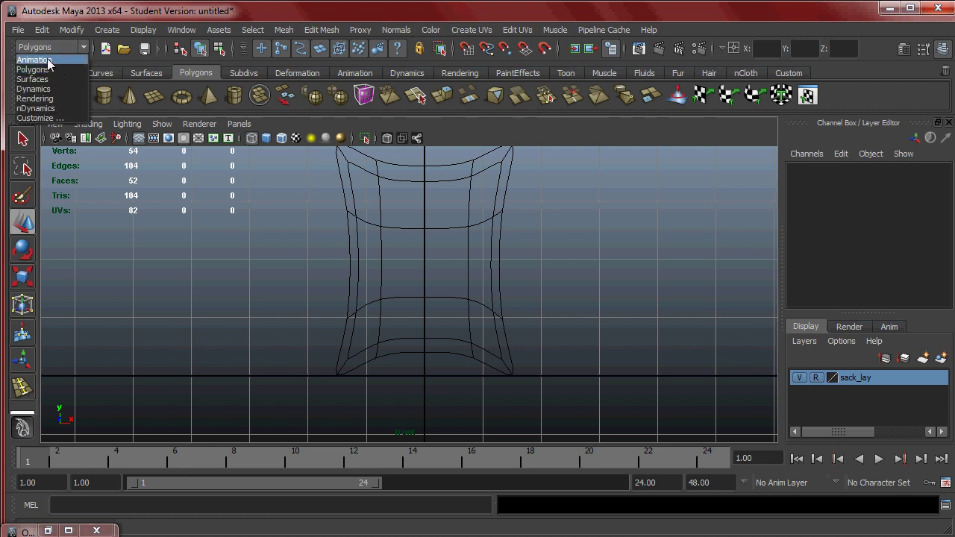
{"action": "left_click", "coordinate": [47, 61]}
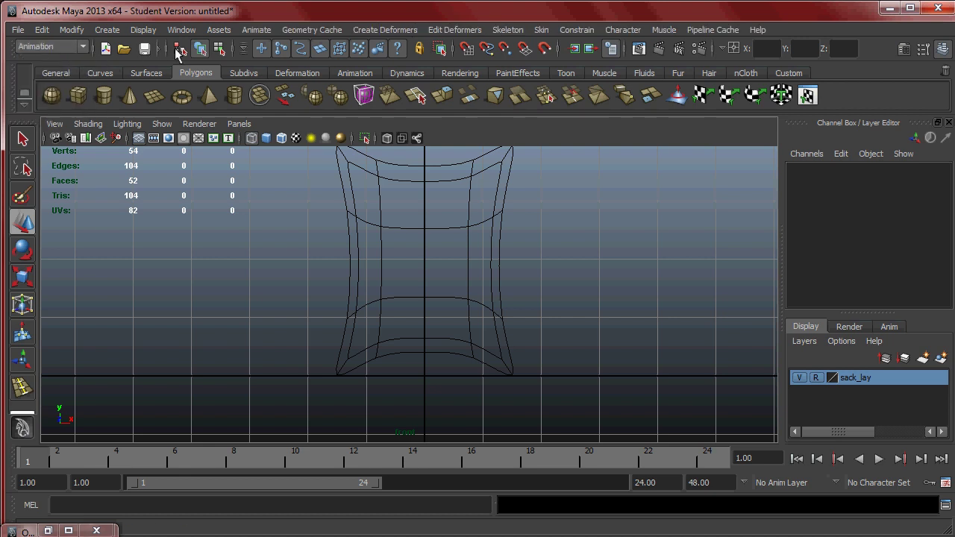
{"action": "left_click", "coordinate": [509, 30]}
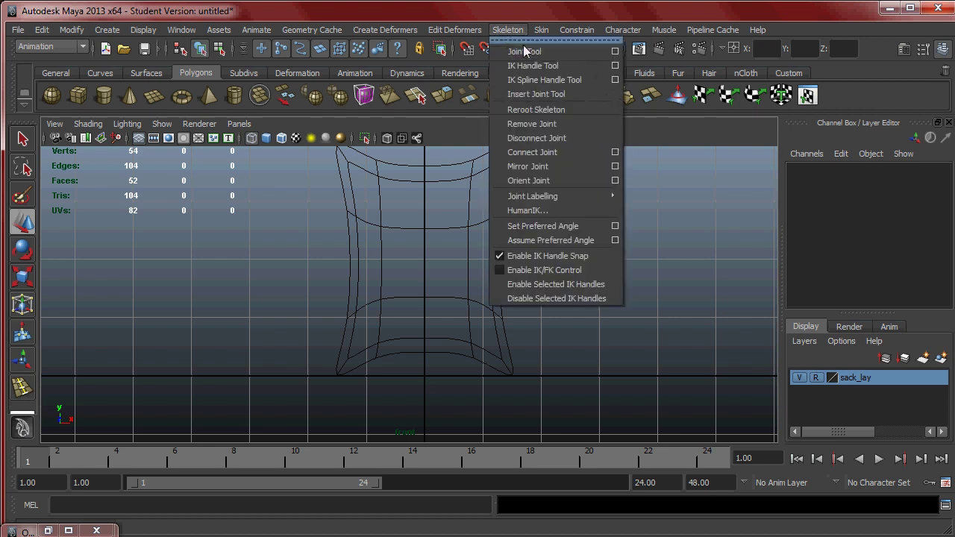
{"action": "left_click", "coordinate": [525, 51]}
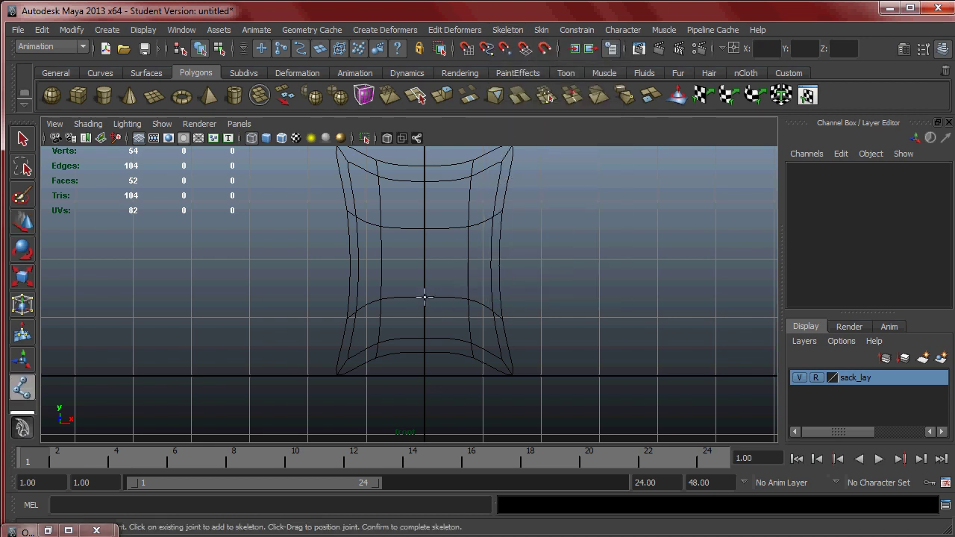
{"action": "left_click", "coordinate": [424, 297]}
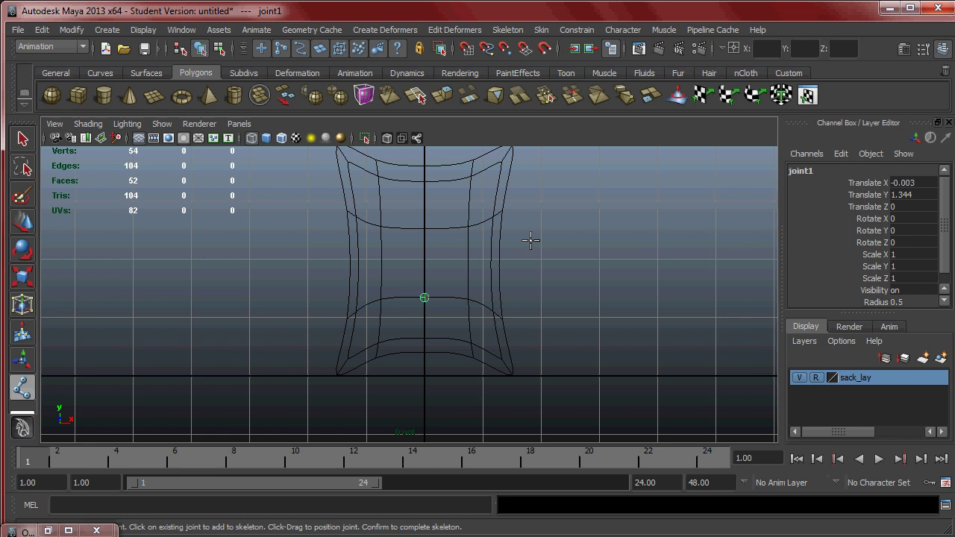
{"action": "key", "text": "w"}
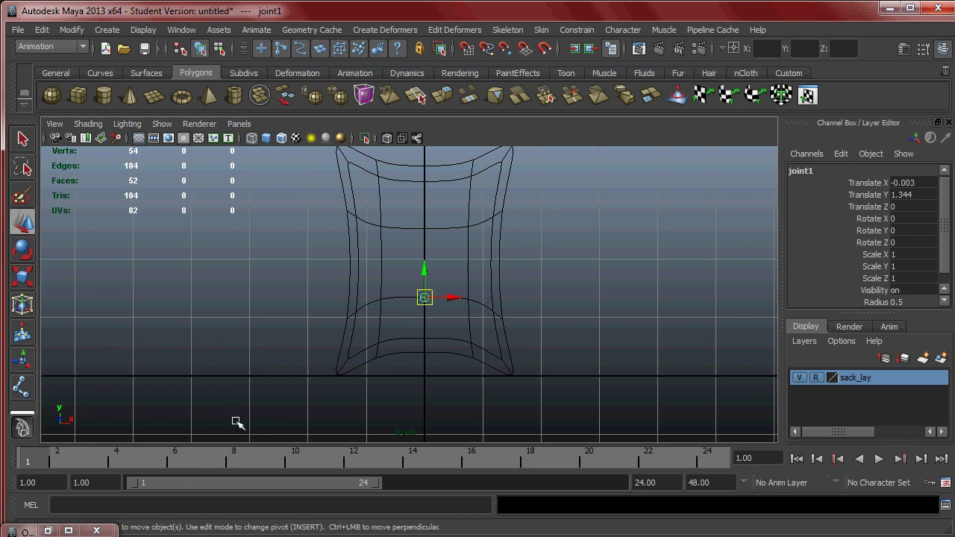
Restore the Outliner and rename the new joint pelvis_jt_001
{"action": "left_click", "coordinate": [48, 530]}
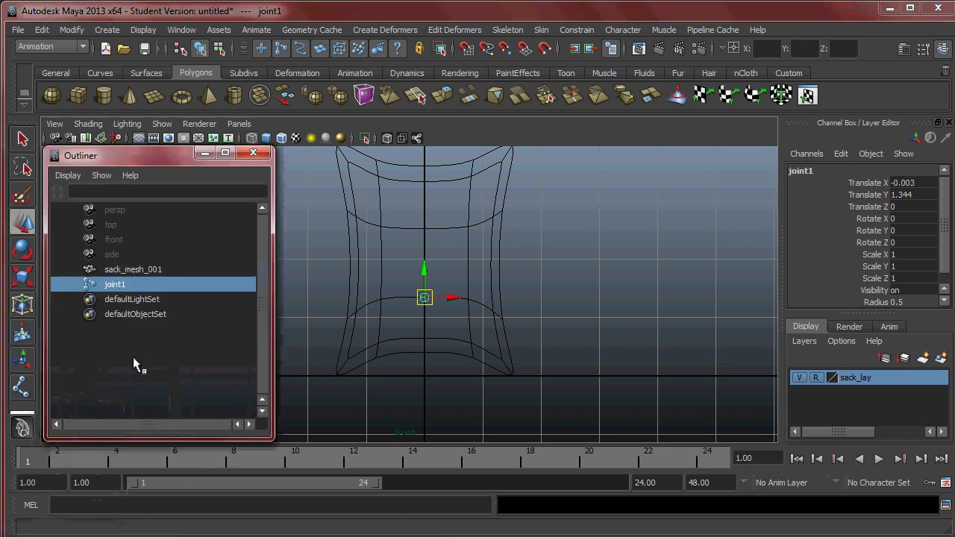
{"action": "double_click", "coordinate": [120, 284]}
{"action": "type", "text": "pelvis_jt_00"}
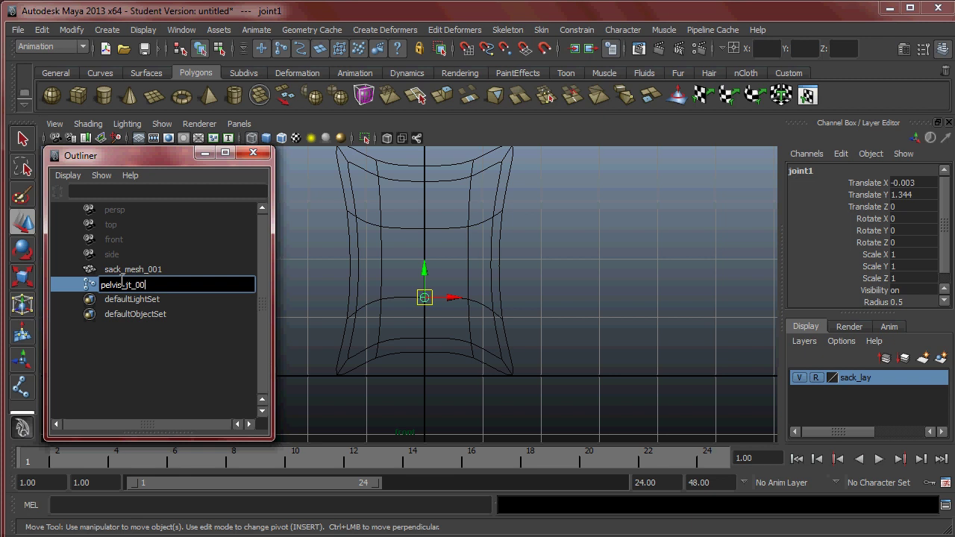
{"action": "key", "text": "Return"}
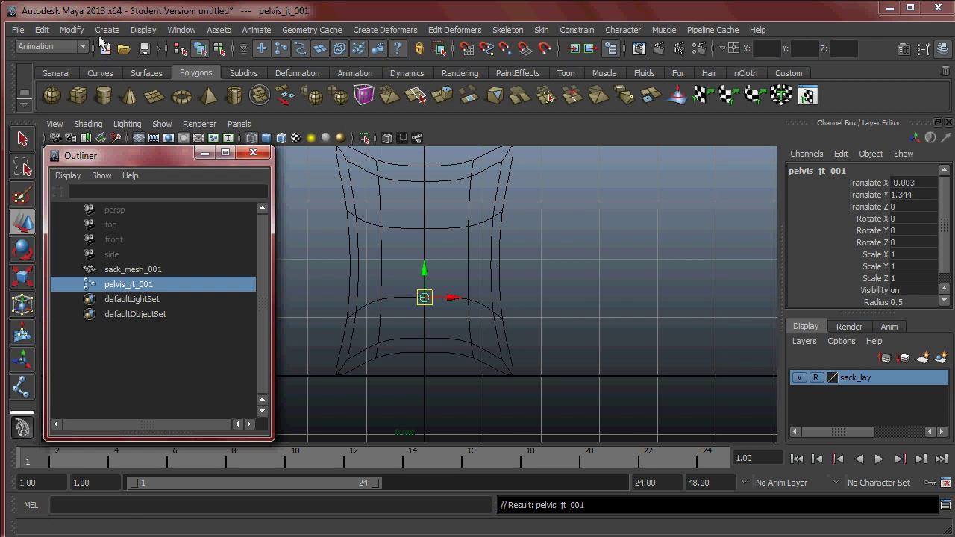
Freeze the pelvis joint's transformations and set its Translate X to 0
{"action": "left_click", "coordinate": [72, 30]}
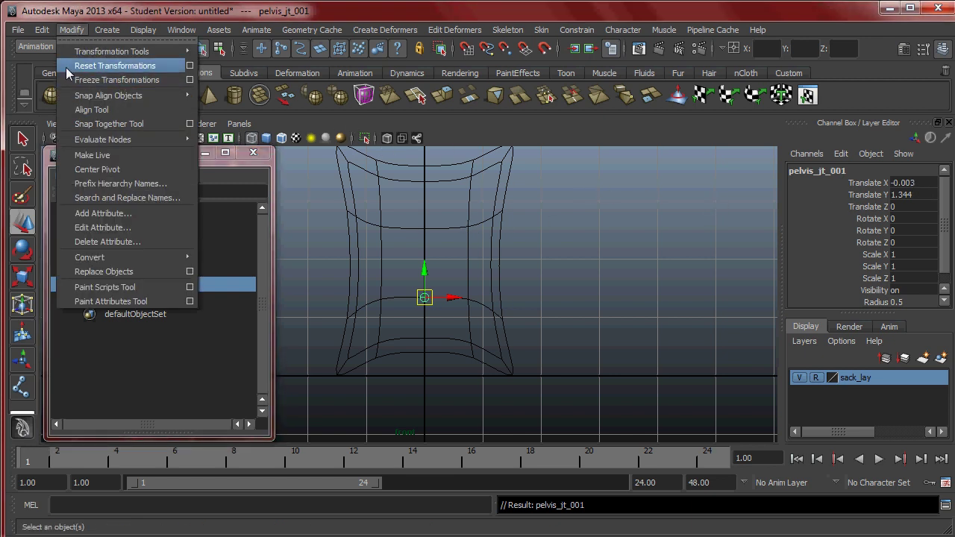
{"action": "left_click", "coordinate": [100, 79]}
{"action": "left_click", "coordinate": [72, 30]}
{"action": "left_click", "coordinate": [95, 61]}
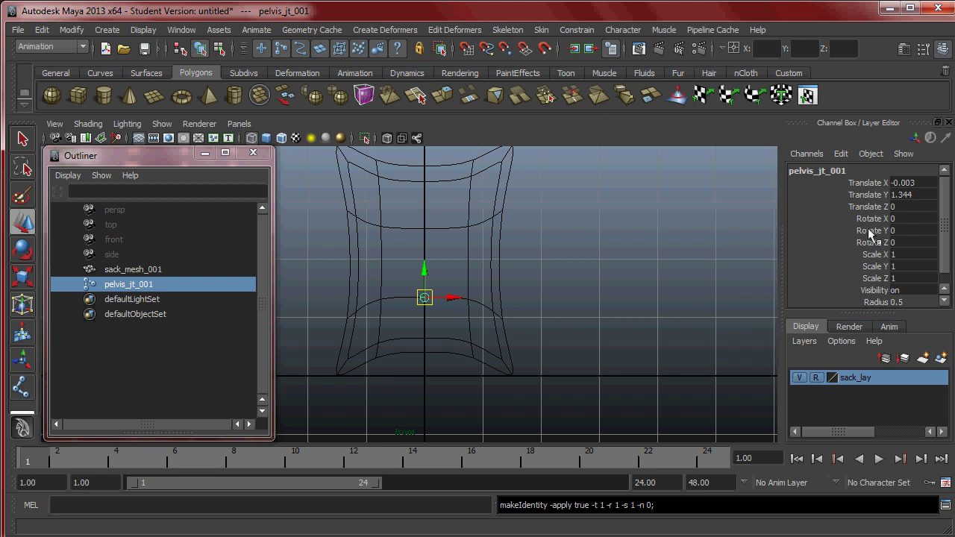
{"action": "left_click", "coordinate": [918, 183]}
{"action": "type", "text": "0"}
{"action": "key", "text": "Return"}
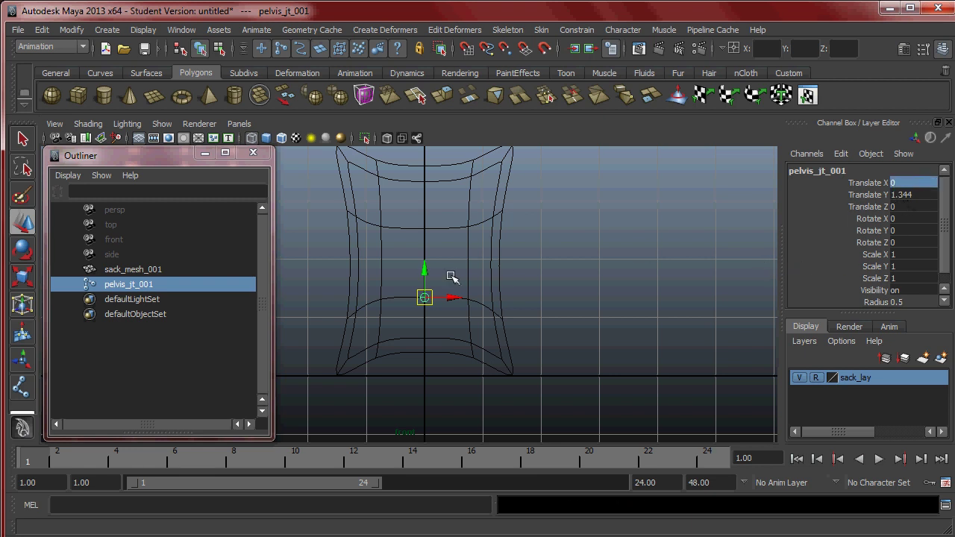
Adjust the pelvis joint's height to about Y 1.36, on the sack's lower horizontal edge line, and deselect it
{"action": "left_click_drag", "start_coordinate": [430, 272], "coordinate": [431, 270]}
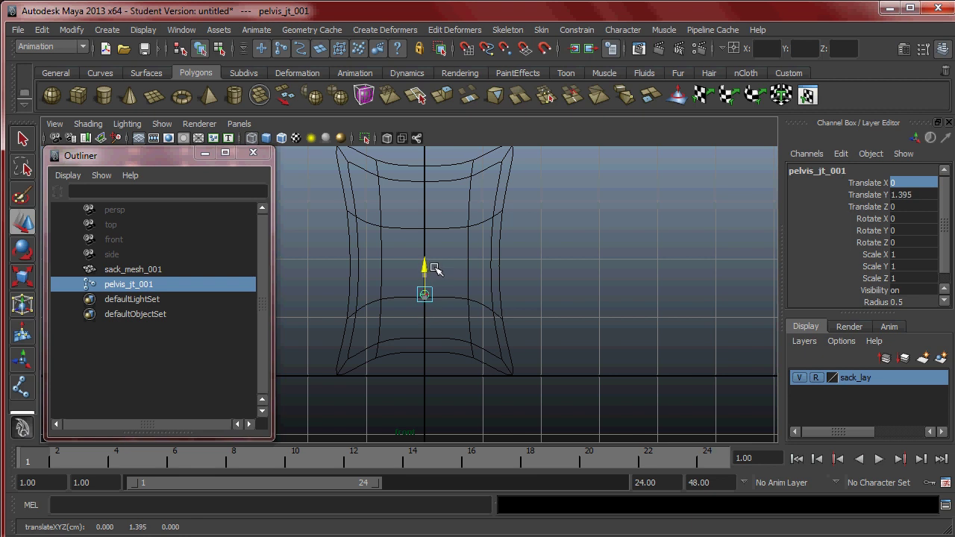
{"action": "left_click", "coordinate": [601, 277]}
{"action": "scroll", "coordinate": [550, 291], "scroll_direction": "up", "scroll_amount": 2}
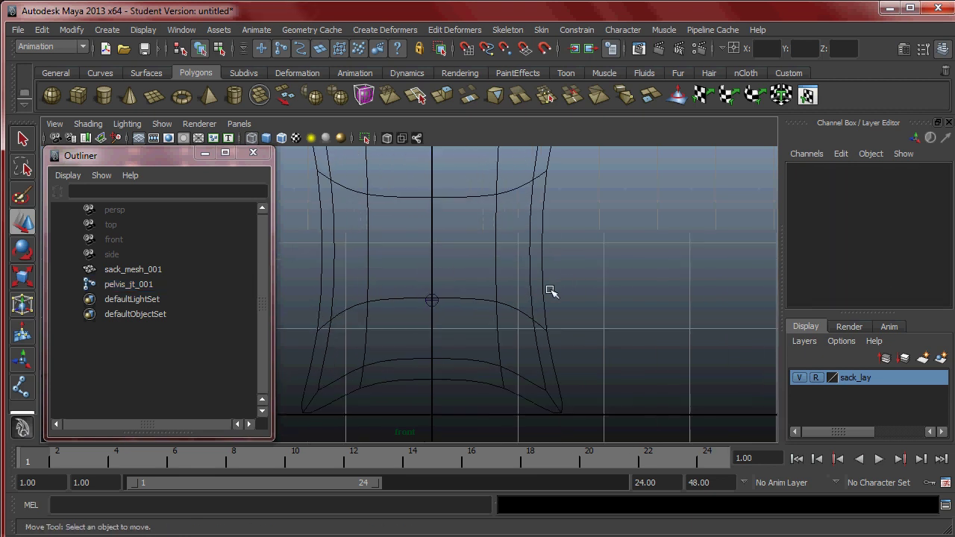
{"action": "left_click", "coordinate": [432, 300]}
{"action": "left_click_drag", "start_coordinate": [432, 273], "coordinate": [431, 267]}
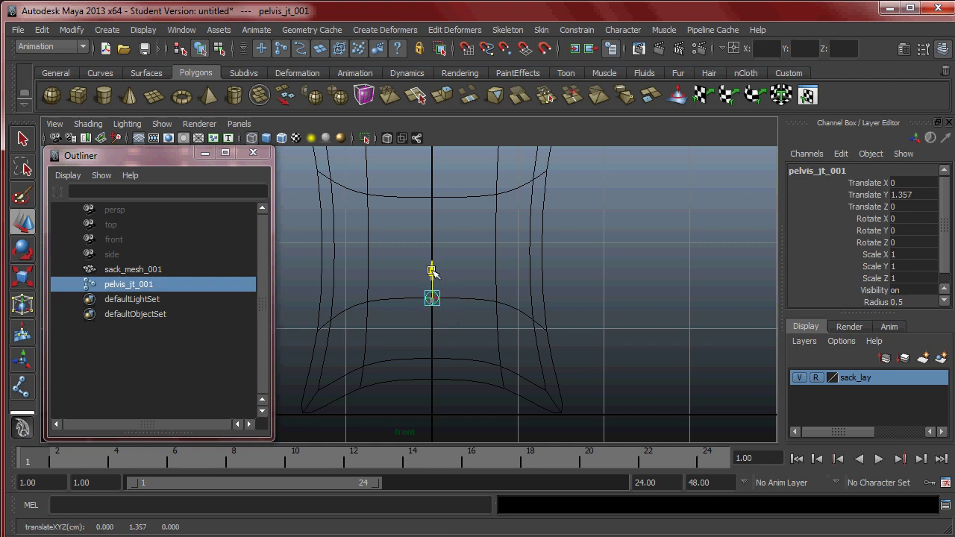
{"action": "left_click", "coordinate": [643, 288]}
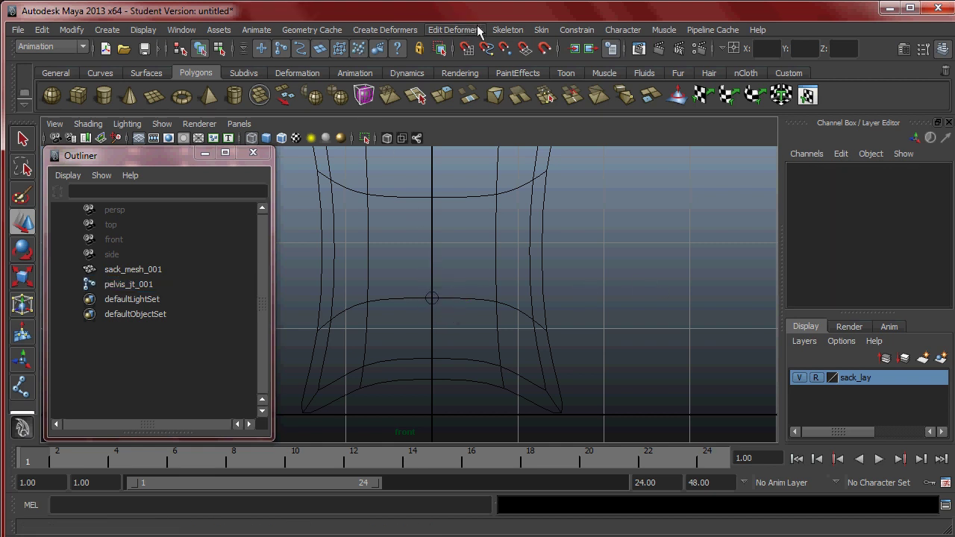
Draw a three-joint leg chain from about X 0.56, Y 1.24 through about X 0.93, Y 0.75 to the sack's lower +X corner
{"action": "left_click", "coordinate": [507, 30]}
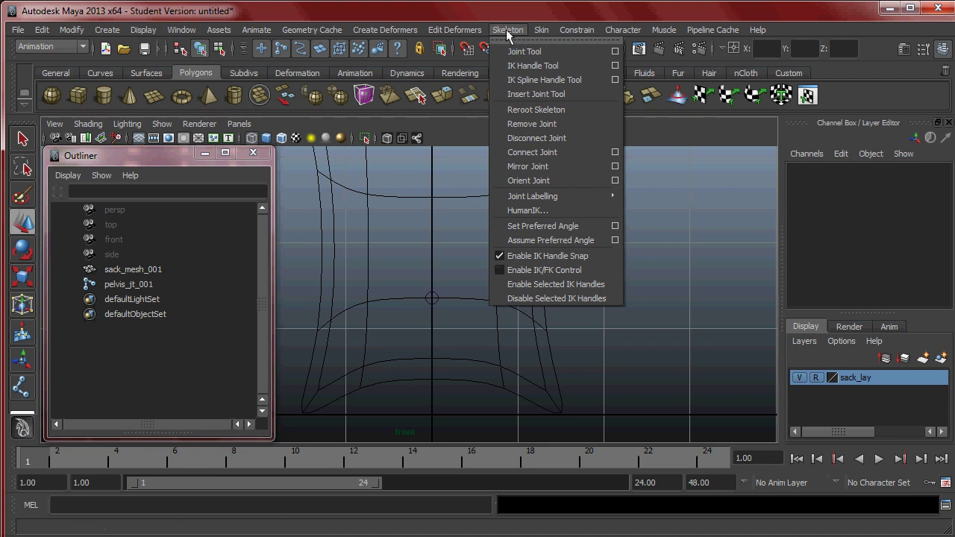
{"action": "left_click", "coordinate": [525, 53]}
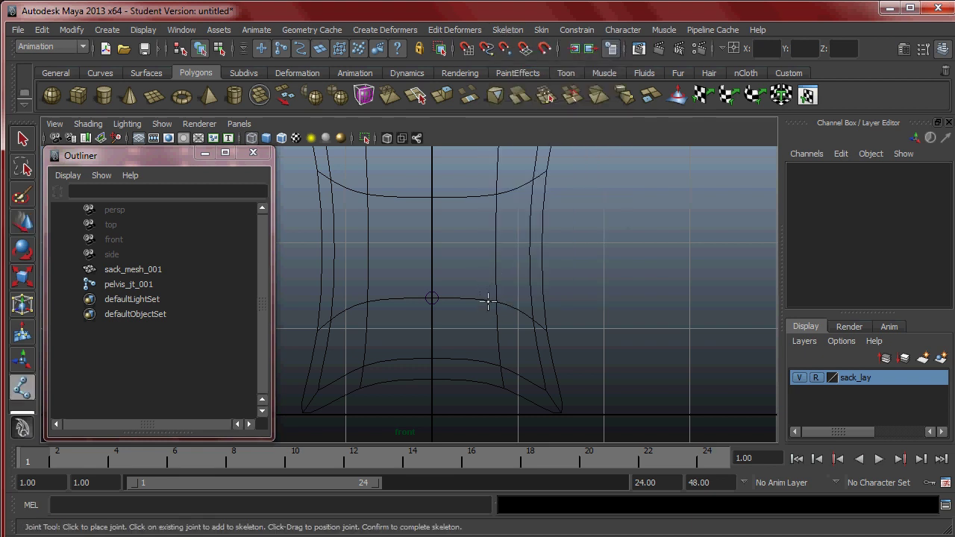
{"action": "left_click_drag", "start_coordinate": [481, 307], "coordinate": [480, 308]}
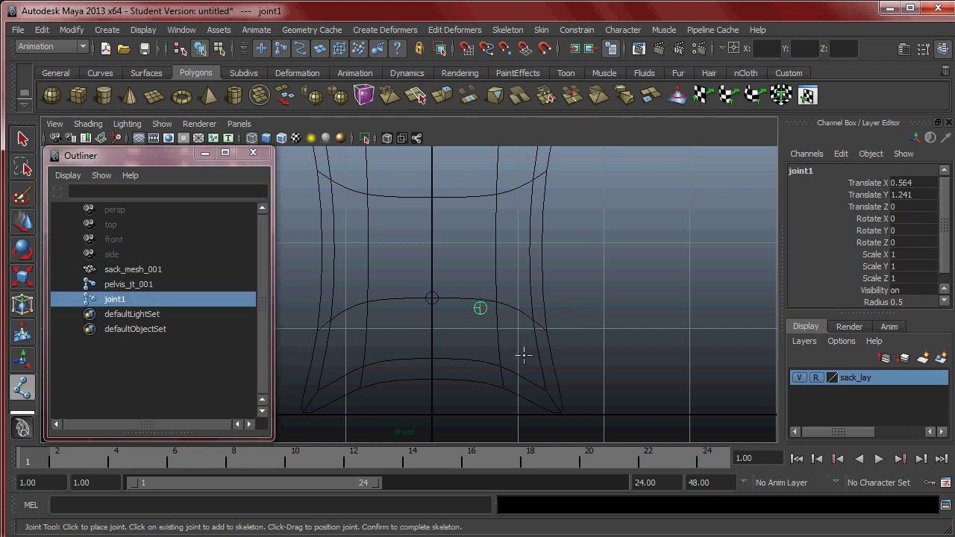
{"action": "left_click", "coordinate": [510, 349]}
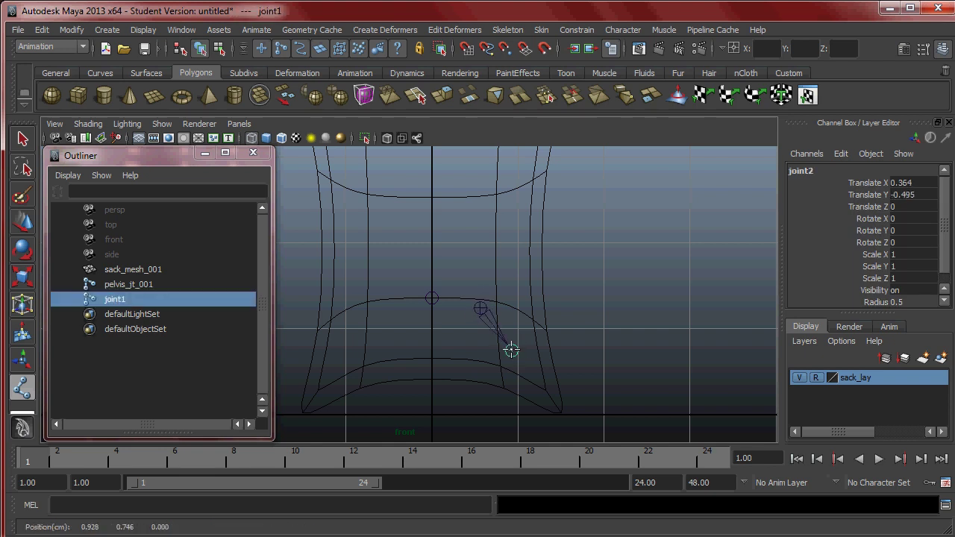
{"action": "key", "text": "Return"}
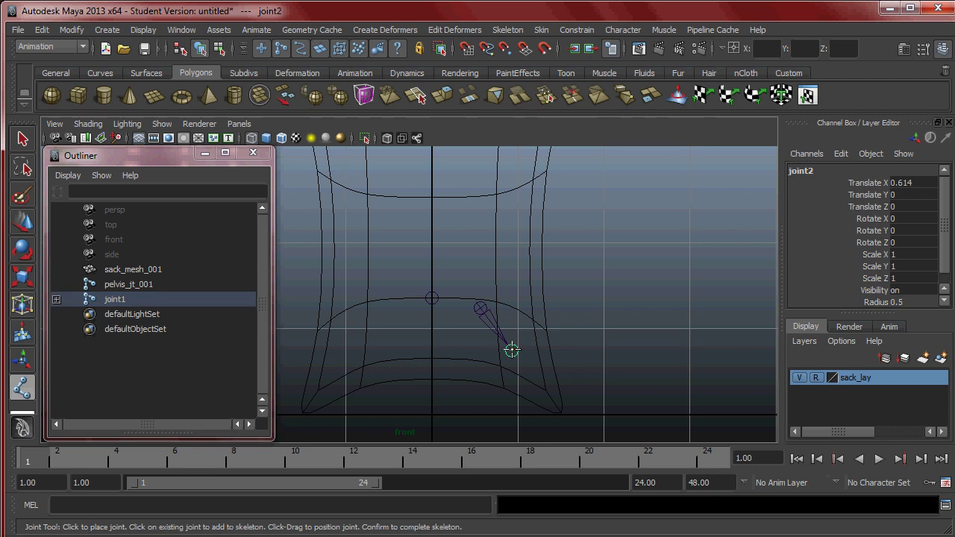
{"action": "left_click", "coordinate": [559, 408]}
{"action": "key", "text": "w"}
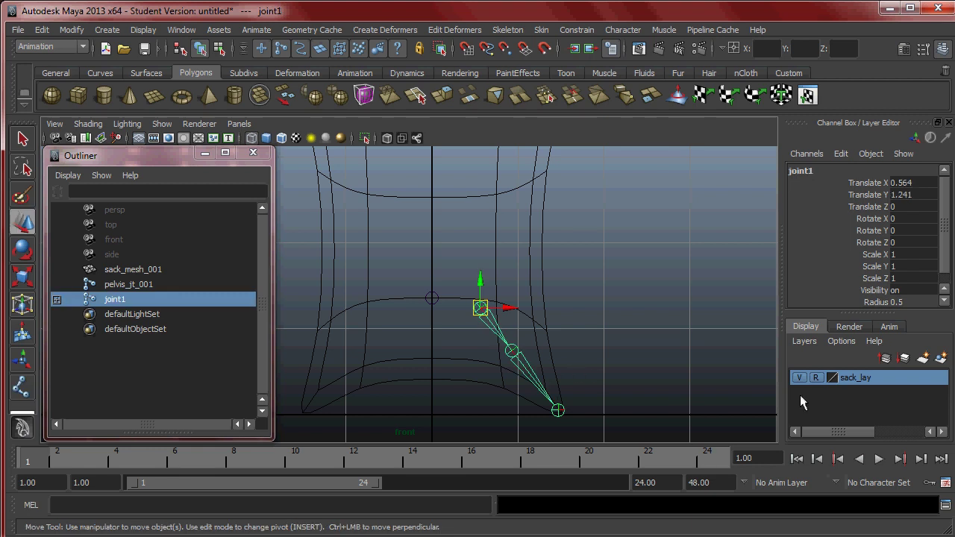
Expand the leg chain's hierarchy in the Outliner and rename its root joint hip_left_jt_001
{"action": "left_click", "coordinate": [57, 299]}
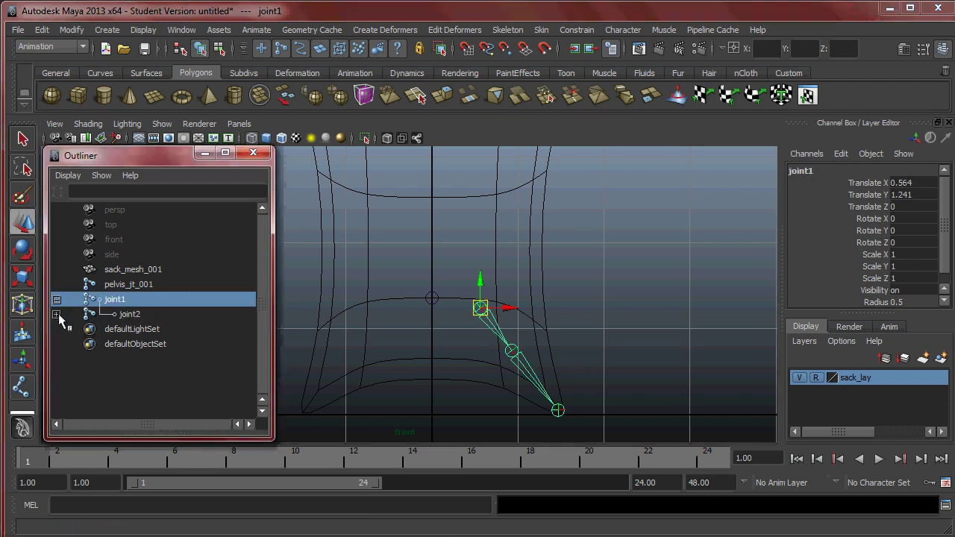
{"action": "double_click", "coordinate": [127, 299]}
{"action": "left_click_drag", "start_coordinate": [135, 300], "coordinate": [58, 301]}
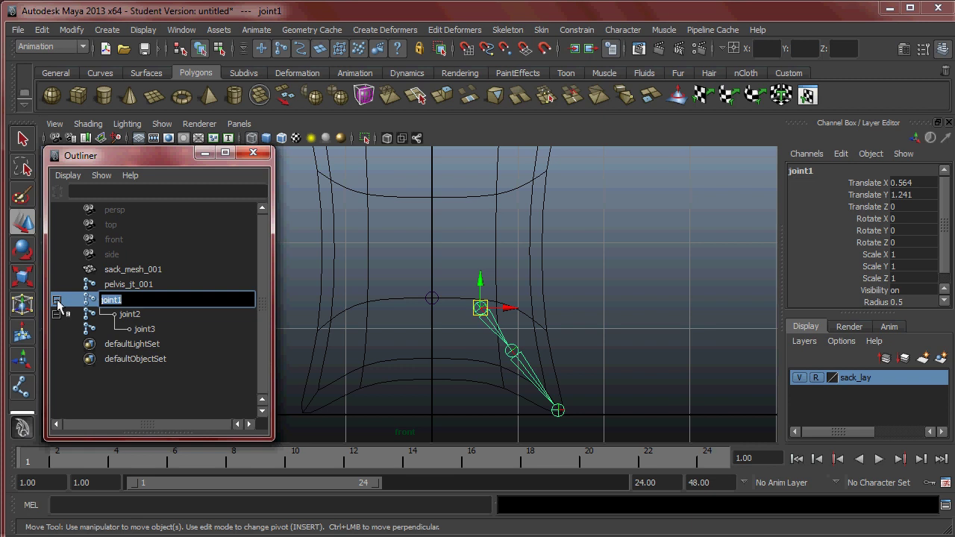
{"action": "type", "text": "h"}
{"action": "key", "text": "Return"}
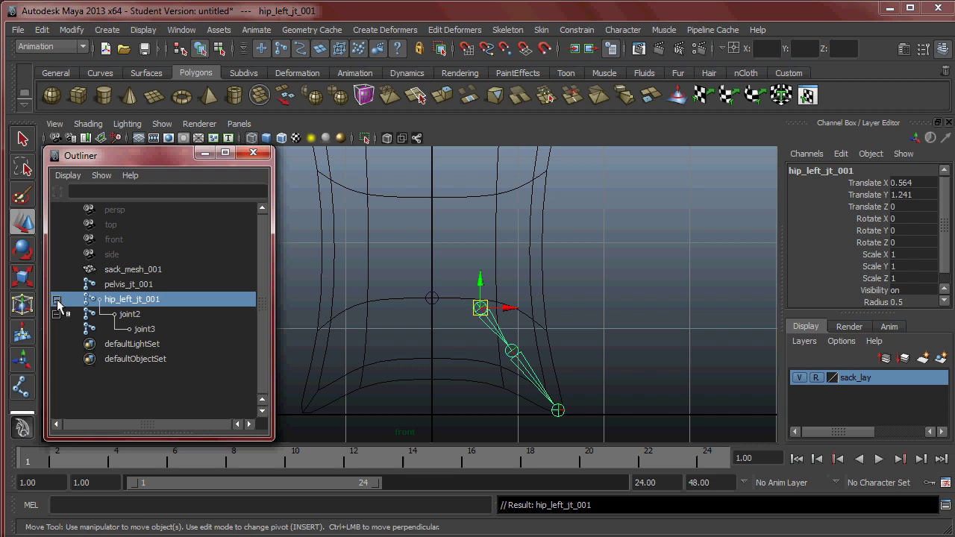
Rename the leg chain's middle joint knee_left_jt_001
{"action": "double_click", "coordinate": [125, 316]}
{"action": "type", "text": "knee_left_"}
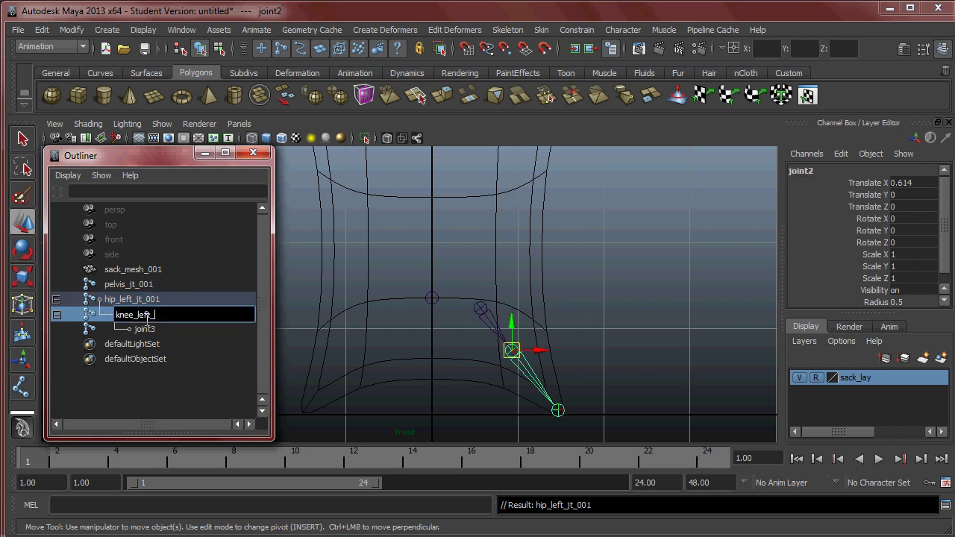
{"action": "type", "text": "jt_001"}
{"action": "key", "text": "Return"}
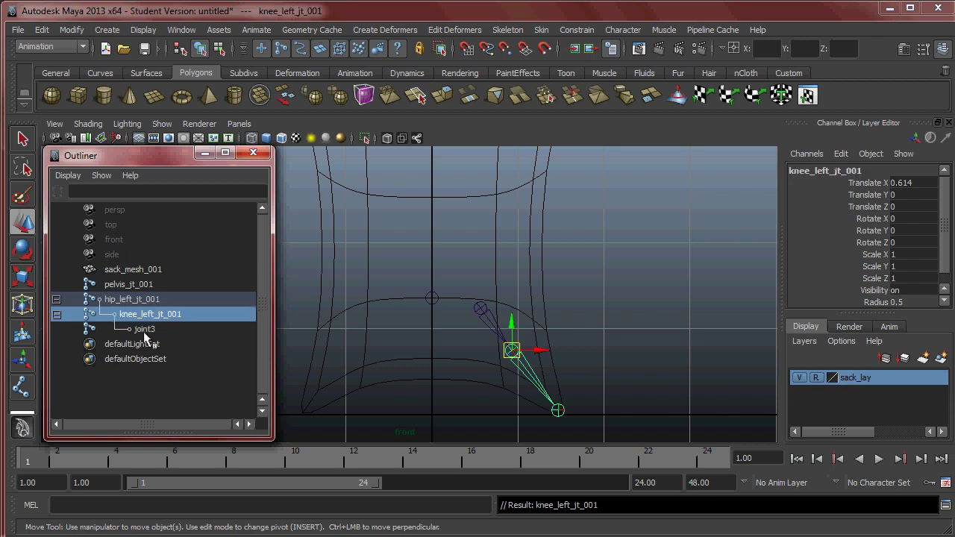
Rename the leg chain's end joint foot_left_jt_001
{"action": "double_click", "coordinate": [143, 331]}
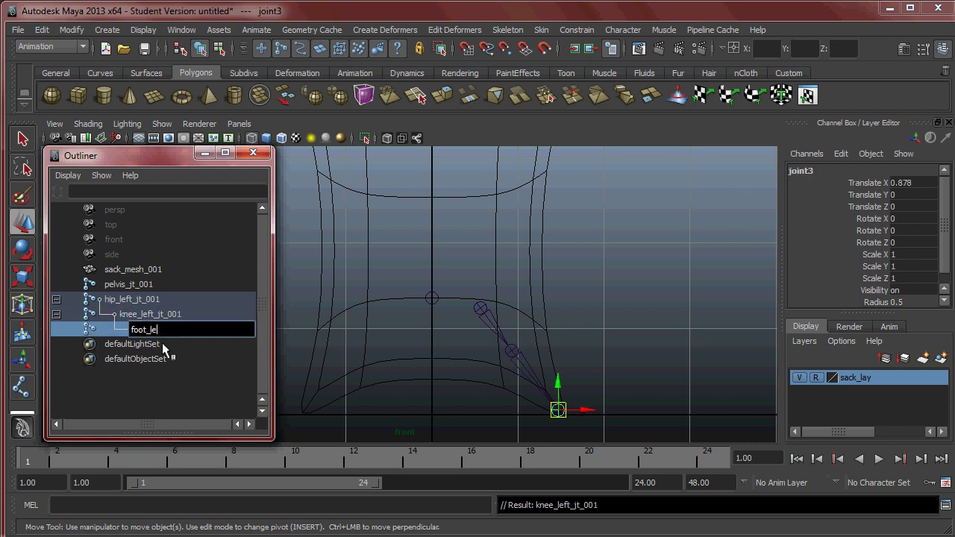
{"action": "type", "text": "foot_left_jt_001"}
{"action": "key", "text": "Return"}
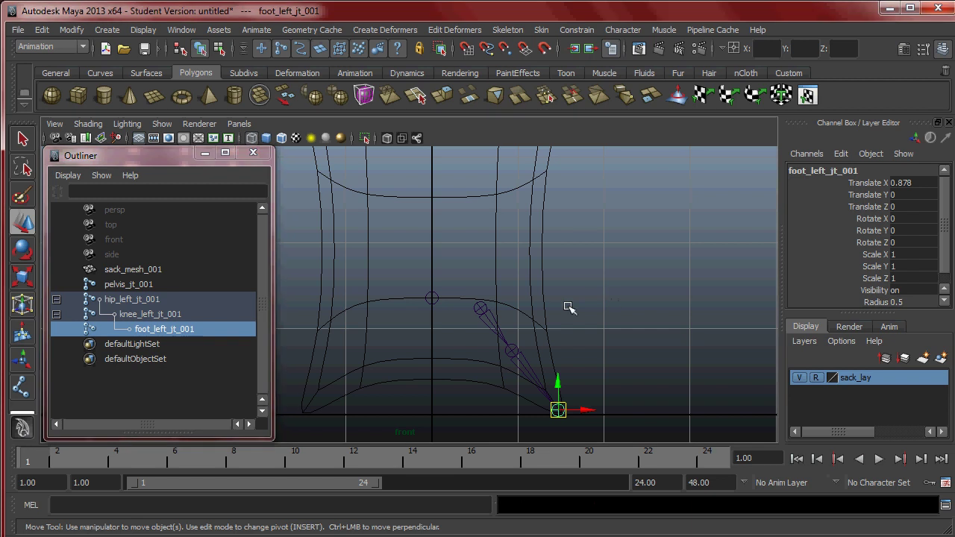
Parent hip_left_jt_001 under pelvis_jt_001 in the Outliner, working from the perspective view in wireframe
{"action": "key", "text": "space"}
{"action": "key", "text": "space"}
{"action": "left_click_drag", "start_coordinate": [575, 252], "coordinate": [522, 262], "text": "alt"}
{"action": "key", "text": "4"}
{"action": "right_click_drag", "start_coordinate": [453, 302], "coordinate": [517, 325], "text": "alt"}
{"action": "mouse_move", "coordinate": [518, 327]}
{"action": "left_mouse_down", "text": "alt"}
{"action": "mouse_move", "coordinate": [564, 336]}
{"action": "mouse_move", "coordinate": [583, 324]}
{"action": "mouse_move", "coordinate": [516, 311]}
{"action": "mouse_move", "coordinate": [605, 324]}
{"action": "mouse_move", "coordinate": [550, 316]}
{"action": "left_mouse_up", "text": "alt"}
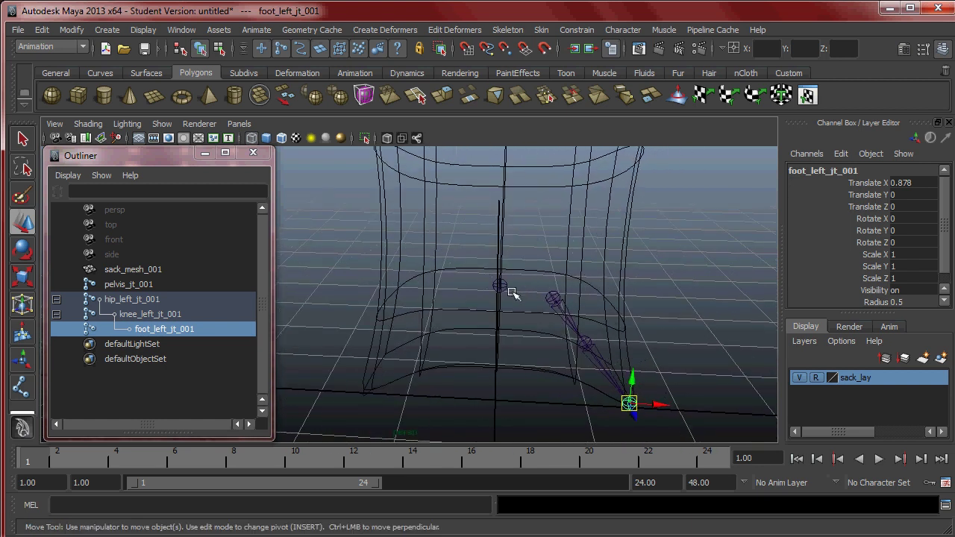
{"action": "left_click", "coordinate": [552, 299]}
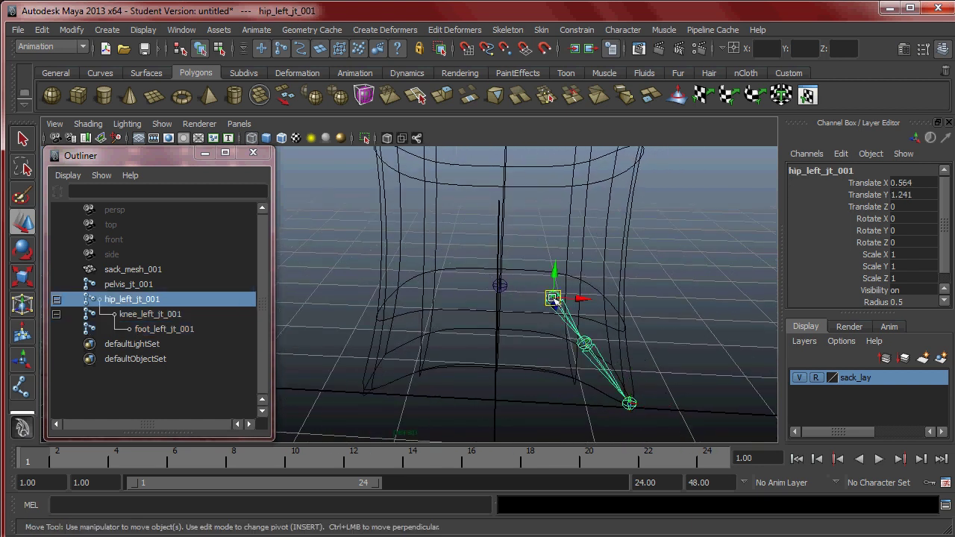
{"action": "left_click", "coordinate": [56, 299]}
{"action": "left_click", "coordinate": [57, 299]}
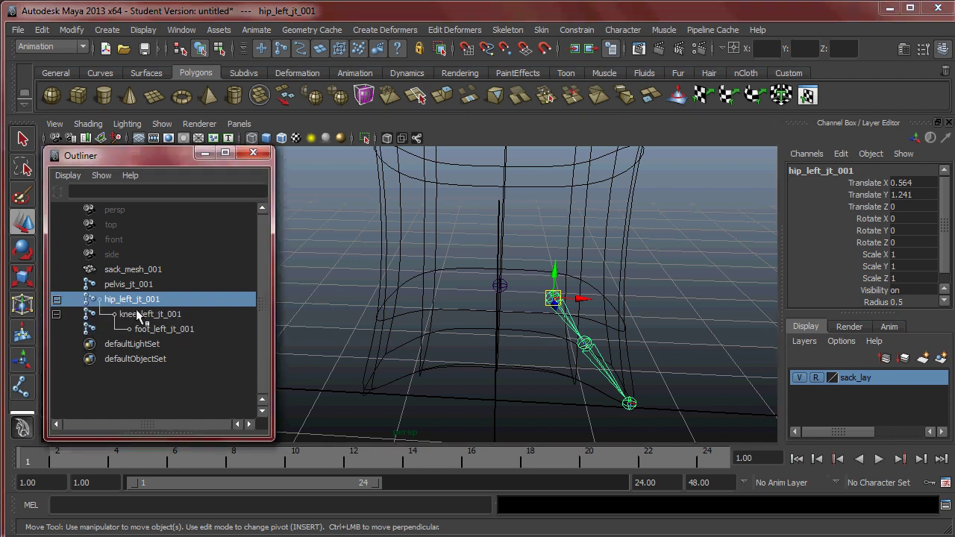
{"action": "mouse_move", "coordinate": [125, 301]}
{"action": "middle_mouse_down"}
{"action": "mouse_move", "coordinate": [137, 302]}
{"action": "mouse_move", "coordinate": [135, 286]}
{"action": "middle_mouse_up"}
Expand the pelvis hierarchy in the Outliner down to the foot joint and clear the selection
{"action": "left_click", "coordinate": [56, 284]}
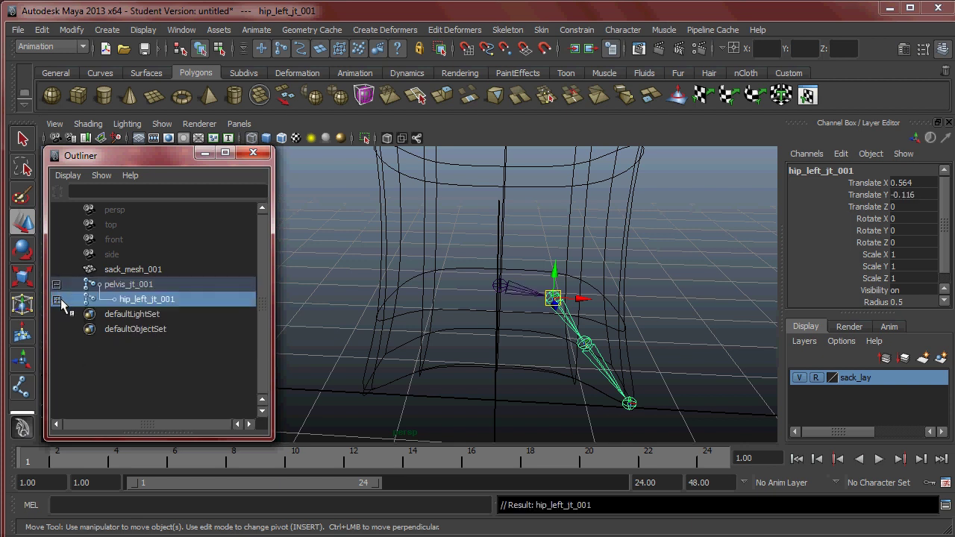
{"action": "left_click", "coordinate": [56, 299]}
{"action": "left_click", "coordinate": [56, 314]}
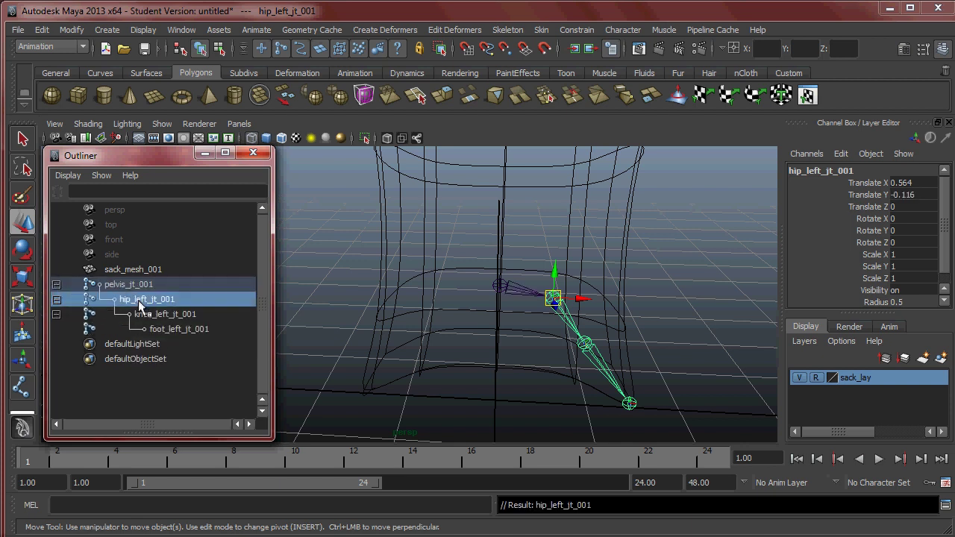
{"action": "left_click", "coordinate": [675, 299]}
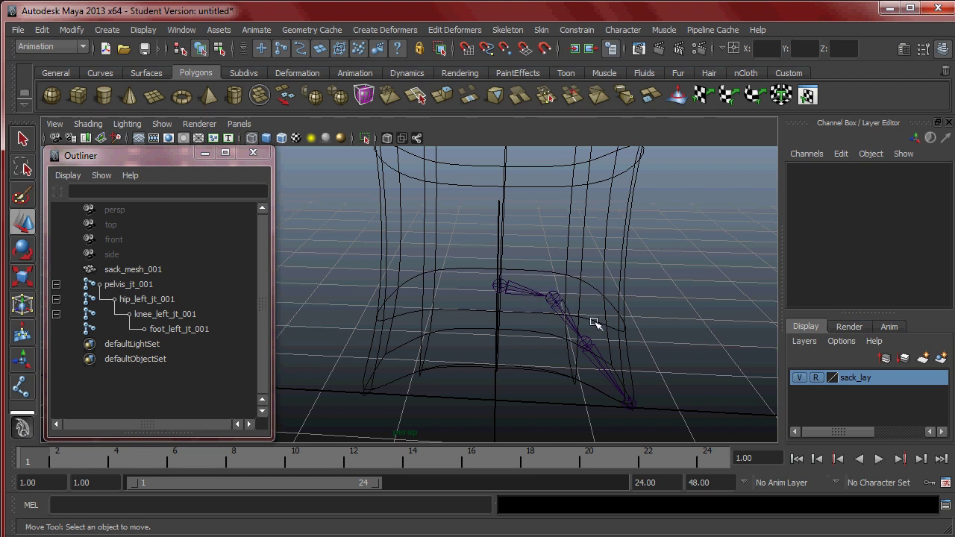
Rotate hip_left_jt_001 about its Y axis to about -16 degrees
{"action": "left_click_drag", "start_coordinate": [619, 322], "coordinate": [512, 323], "text": "alt"}
{"action": "left_click", "coordinate": [522, 307]}
{"action": "key", "text": "e"}
{"action": "left_click", "coordinate": [619, 322]}
{"action": "left_click", "coordinate": [494, 305]}
{"action": "left_click_drag", "start_coordinate": [478, 308], "coordinate": [552, 317], "text": "alt"}
{"action": "mouse_move", "coordinate": [621, 335]}
{"action": "left_mouse_down", "text": "alt"}
{"action": "mouse_move", "coordinate": [633, 343]}
{"action": "mouse_move", "coordinate": [605, 329]}
{"action": "mouse_move", "coordinate": [625, 327]}
{"action": "left_mouse_up", "text": "alt"}
Rotate knee_left_jt_001 about its Y axis to about 27.4 degrees and deselect it
{"action": "left_click", "coordinate": [504, 328]}
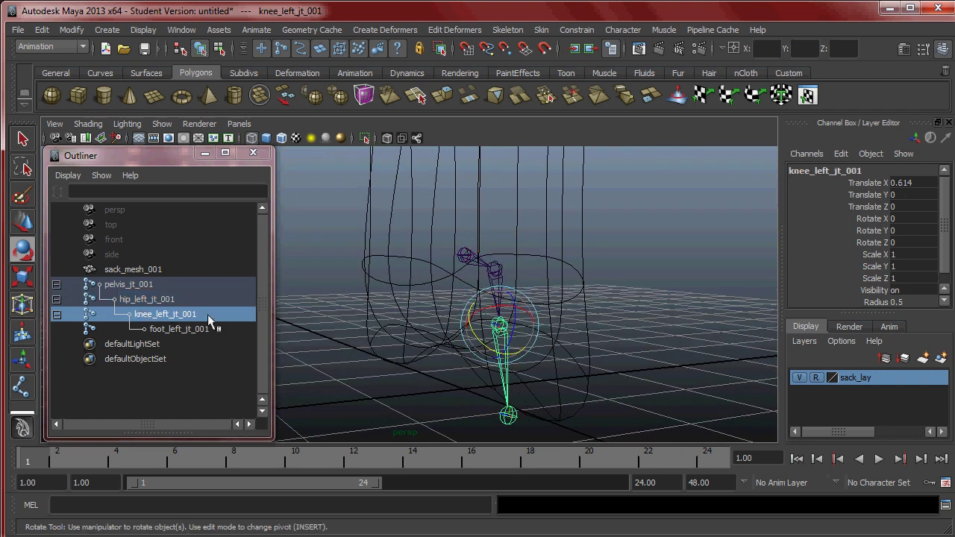
{"action": "left_click_drag", "start_coordinate": [441, 321], "coordinate": [530, 319], "text": "alt"}
{"action": "left_click_drag", "start_coordinate": [533, 321], "coordinate": [544, 344]}
{"action": "left_click", "coordinate": [673, 299]}
{"action": "left_click_drag", "start_coordinate": [640, 318], "coordinate": [544, 358], "text": "alt"}
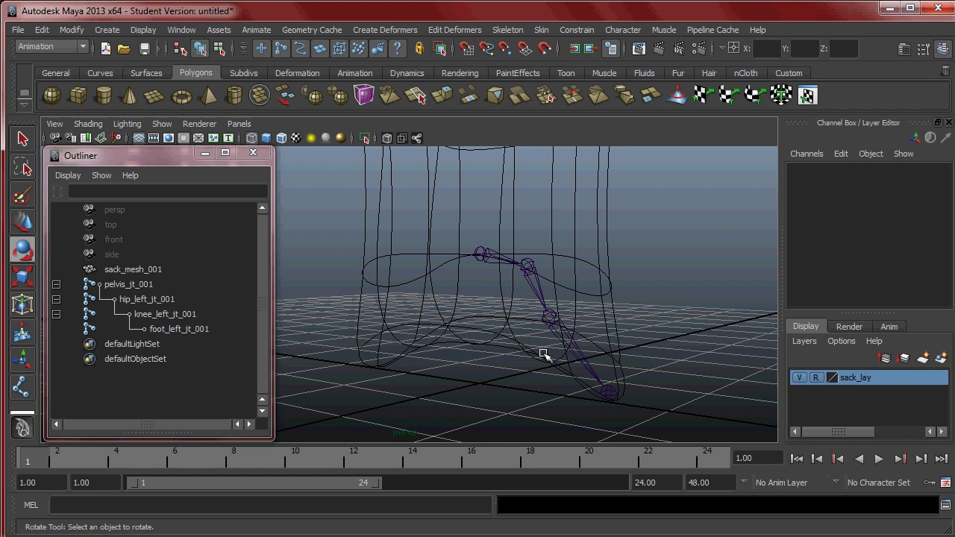
Inspect the left hip, knee and foot joints one after another, then clear the selection
{"action": "left_click", "coordinate": [530, 268]}
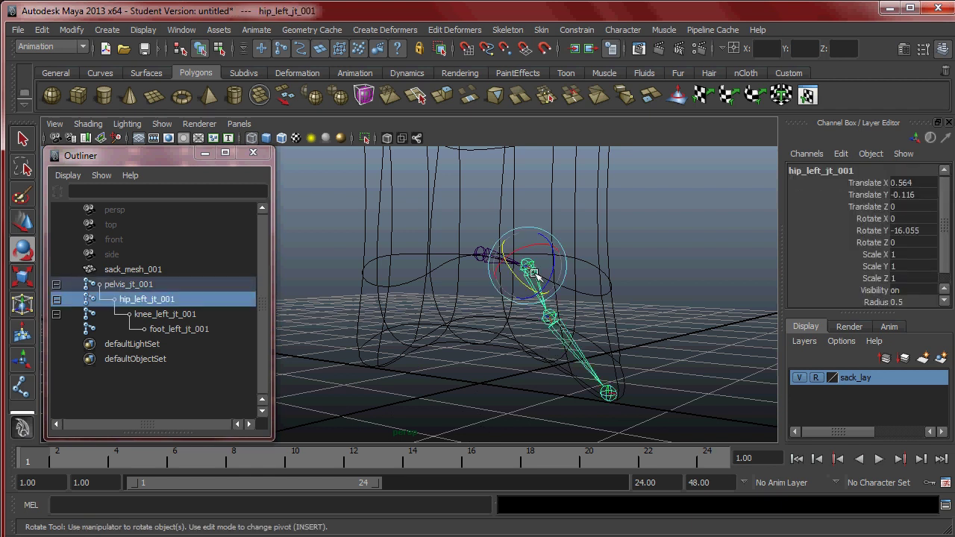
{"action": "left_click", "coordinate": [555, 329]}
{"action": "left_click", "coordinate": [608, 391]}
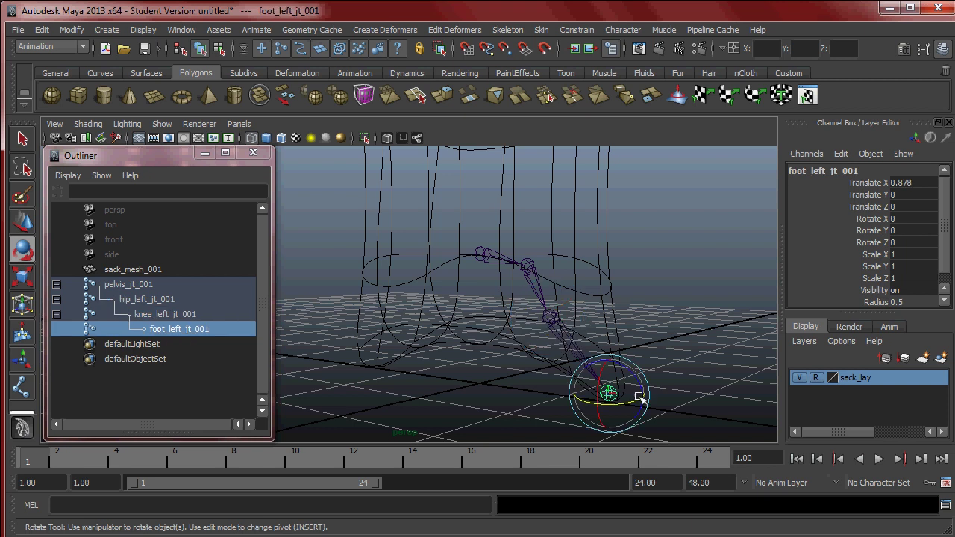
{"action": "left_click", "coordinate": [649, 322]}
{"action": "left_click_drag", "start_coordinate": [613, 333], "coordinate": [582, 353], "text": "alt"}
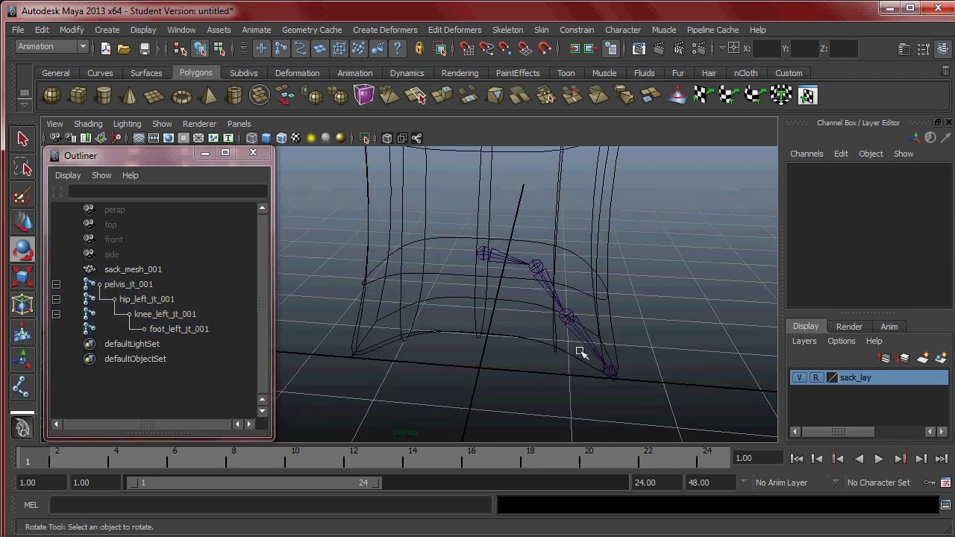
Try swinging hip_left_jt_001 about its Y axis to about -79 degrees, and undo the rotation
{"action": "left_click", "coordinate": [545, 278]}
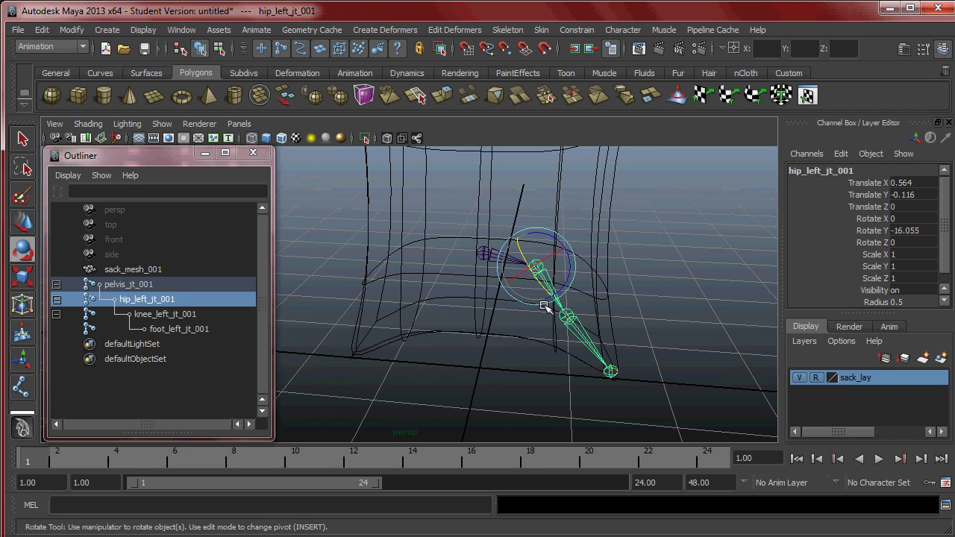
{"action": "left_click_drag", "start_coordinate": [583, 289], "coordinate": [471, 258], "text": "alt"}
{"action": "left_click", "coordinate": [475, 291]}
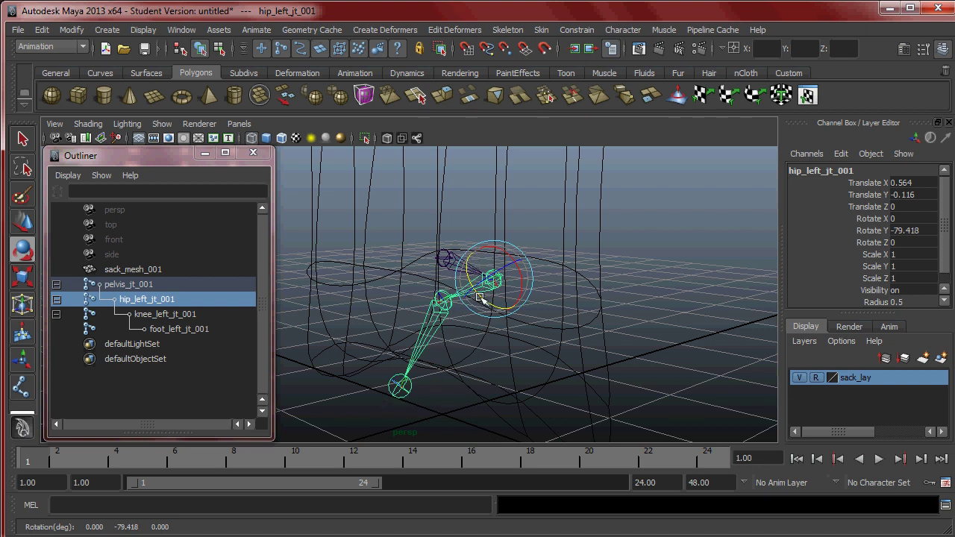
{"action": "key", "text": "ctrl+z"}
Try bending knee_left_jt_001 about its Y axis to about 95 degrees, and undo the rotation
{"action": "left_click", "coordinate": [513, 349]}
{"action": "left_click_drag", "start_coordinate": [604, 357], "coordinate": [486, 325], "text": "alt"}
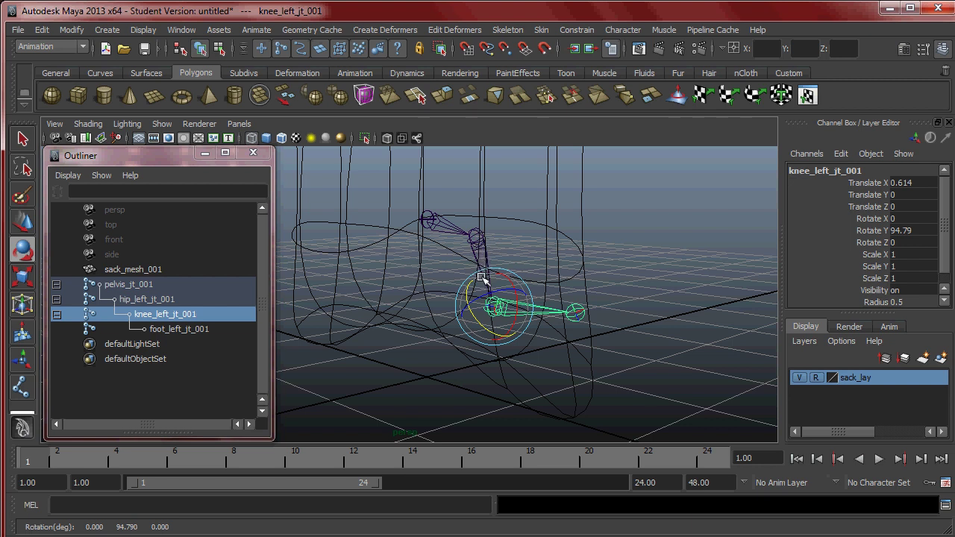
{"action": "key", "text": "ctrl+z"}
{"action": "mouse_move", "coordinate": [522, 270]}
{"action": "left_mouse_down", "text": "alt"}
{"action": "mouse_move", "coordinate": [507, 273]}
{"action": "mouse_move", "coordinate": [535, 283]}
{"action": "left_mouse_up", "text": "alt"}
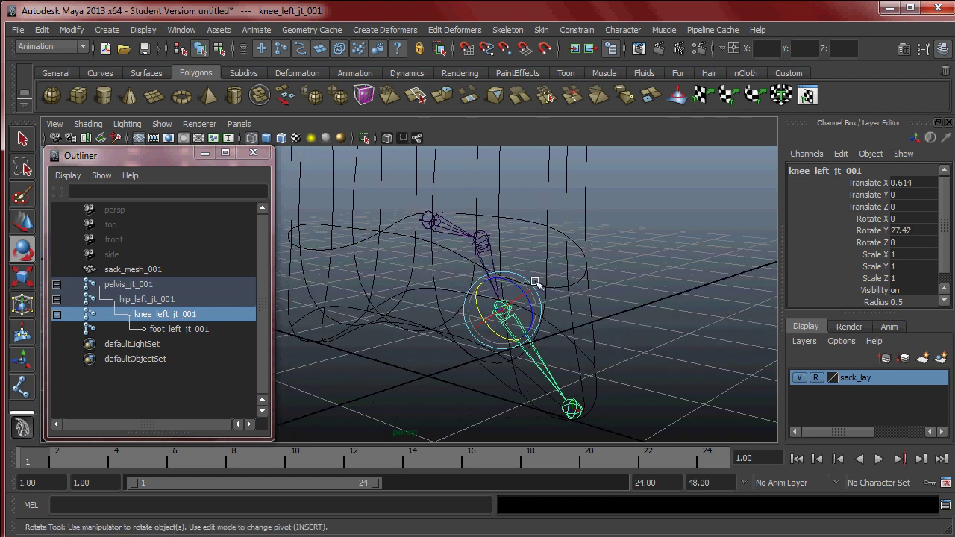
Try rotating hip_left_jt_001 about its Y axis to about -27 degrees, undo the rotation and deselect the joint
{"action": "left_click", "coordinate": [496, 244]}
{"action": "mouse_move", "coordinate": [478, 252]}
{"action": "left_mouse_down"}
{"action": "mouse_move", "coordinate": [468, 256]}
{"action": "mouse_move", "coordinate": [482, 246]}
{"action": "left_mouse_up"}
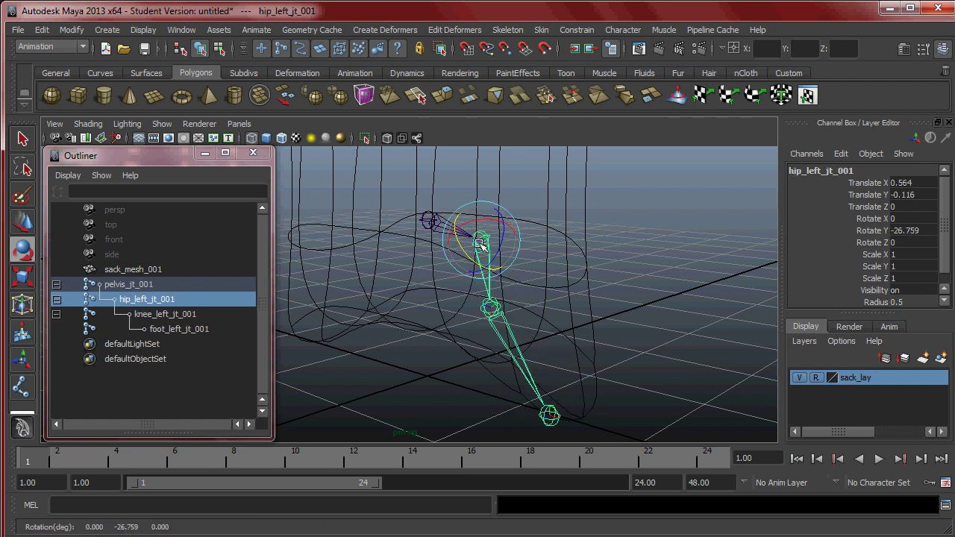
{"action": "key", "text": "ctrl+z"}
{"action": "left_click_drag", "start_coordinate": [498, 298], "coordinate": [545, 292], "text": "alt"}
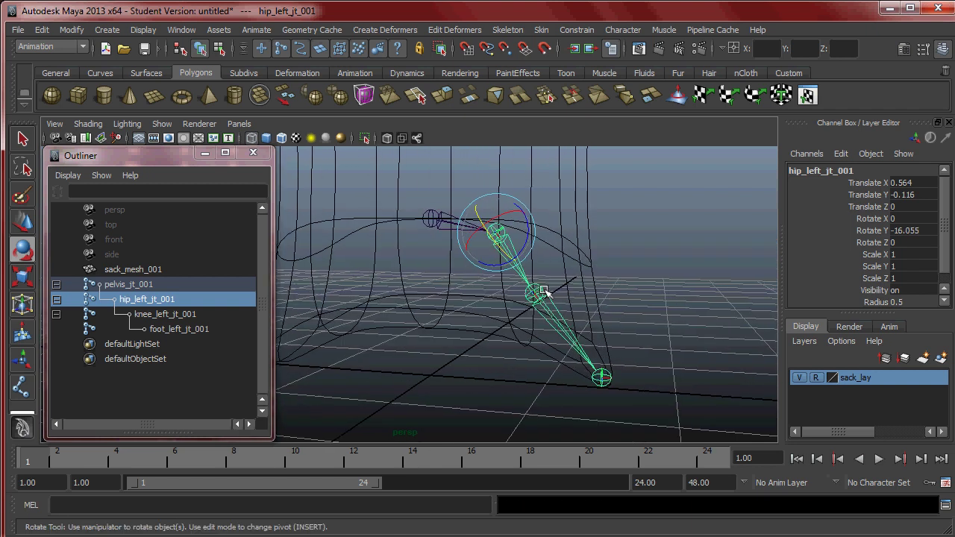
{"action": "left_click", "coordinate": [648, 280]}
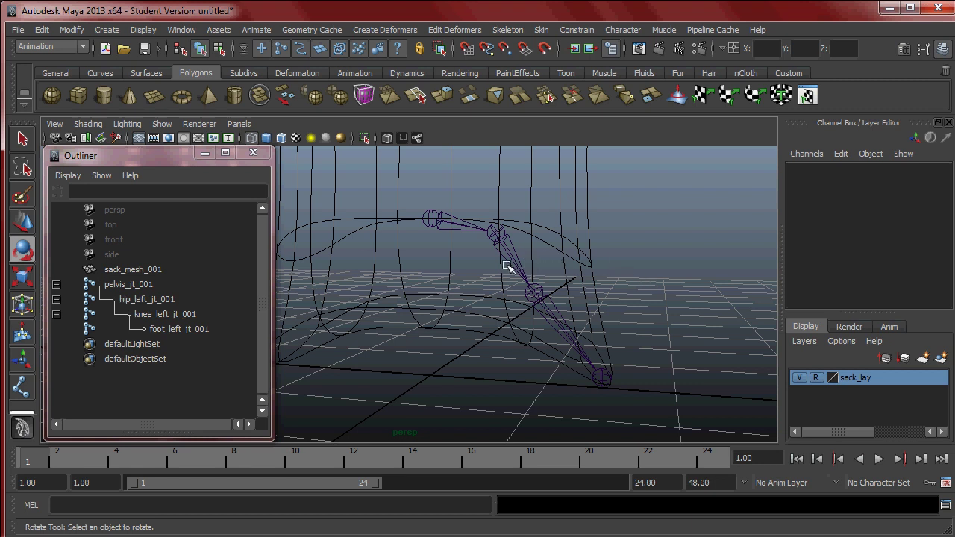
Minimize the Outliner and reset the IK Handle Tool settings, using the ikRPsolver with Sticky enabled
{"action": "left_click", "coordinate": [206, 153]}
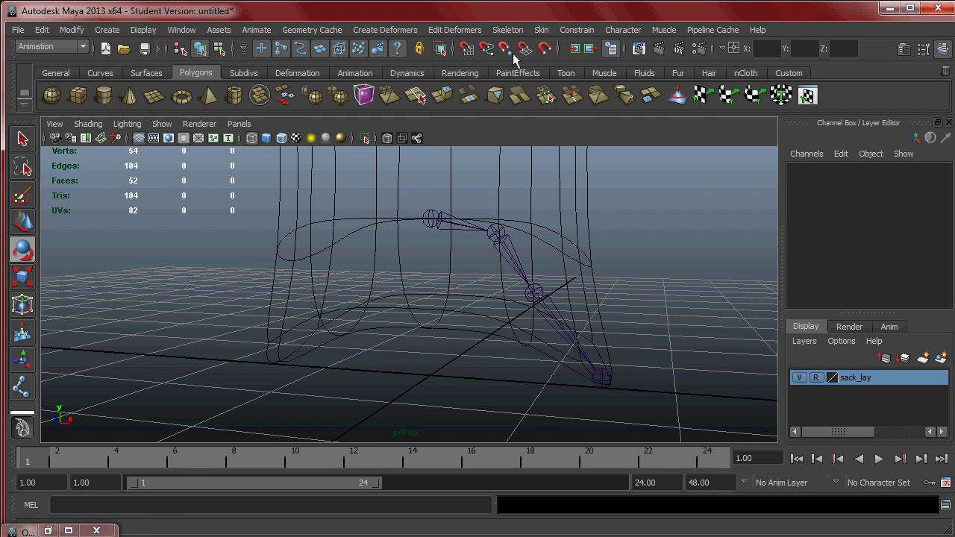
{"action": "left_click", "coordinate": [509, 30]}
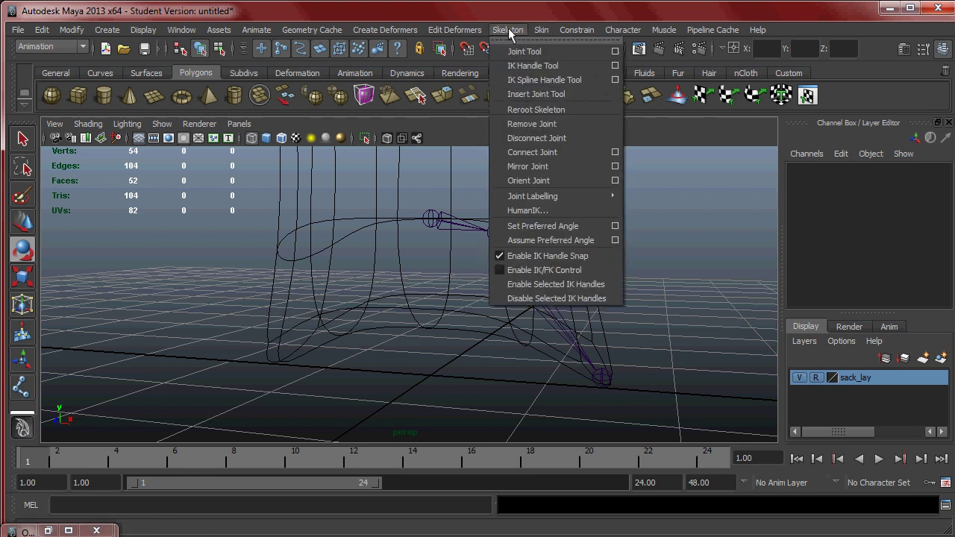
{"action": "left_click", "coordinate": [616, 66]}
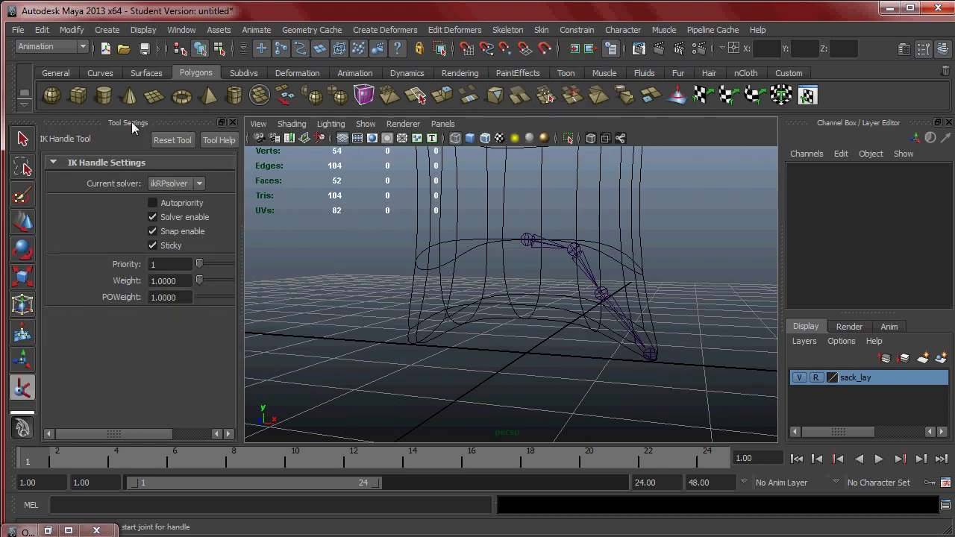
{"action": "left_click", "coordinate": [181, 142]}
{"action": "left_click", "coordinate": [179, 141]}
{"action": "left_click", "coordinate": [194, 184]}
{"action": "left_click", "coordinate": [153, 246]}
Create an IK handle from hip_left_jt_001 to foot_left_jt_001 and close the tool settings
{"action": "left_click_drag", "start_coordinate": [617, 370], "coordinate": [511, 278], "text": "alt"}
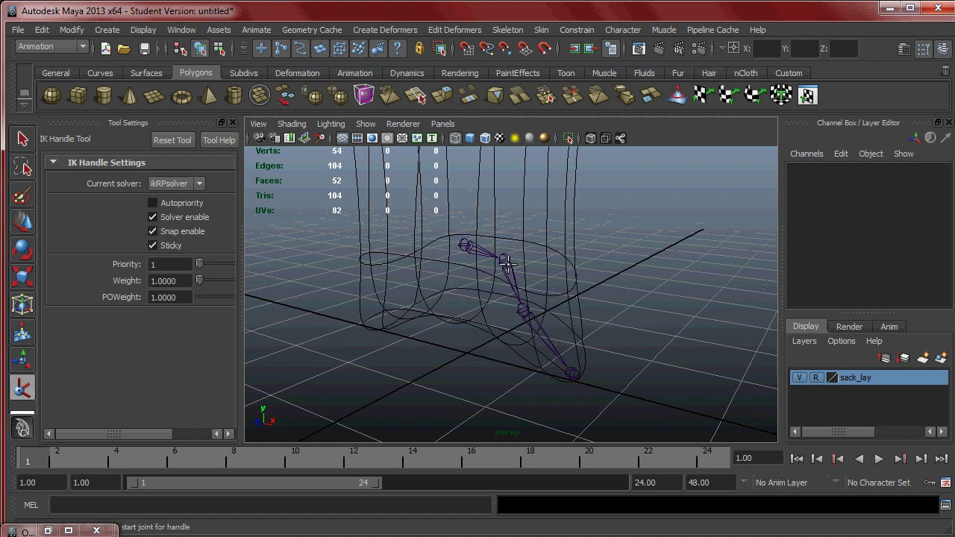
{"action": "left_click", "coordinate": [21, 391]}
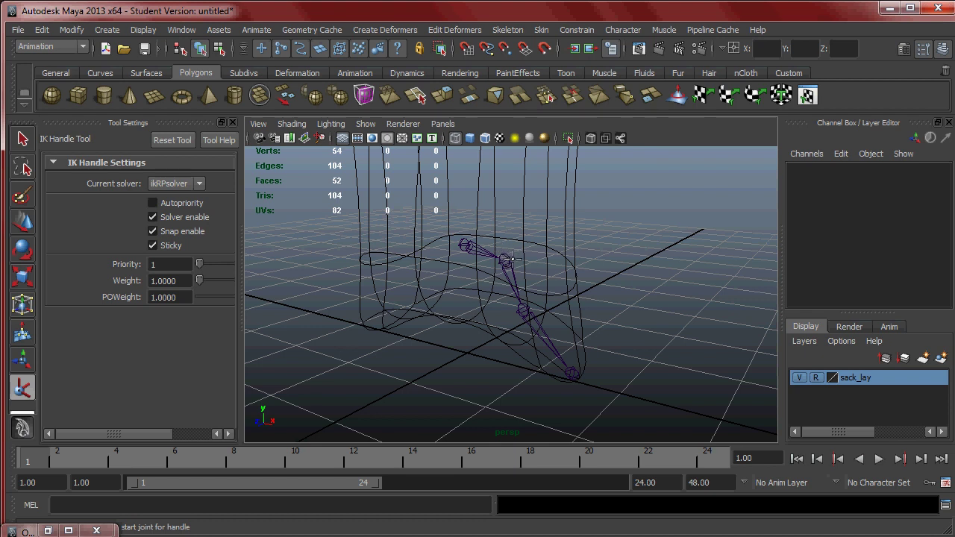
{"action": "left_click_drag", "start_coordinate": [508, 278], "coordinate": [494, 250], "text": "alt"}
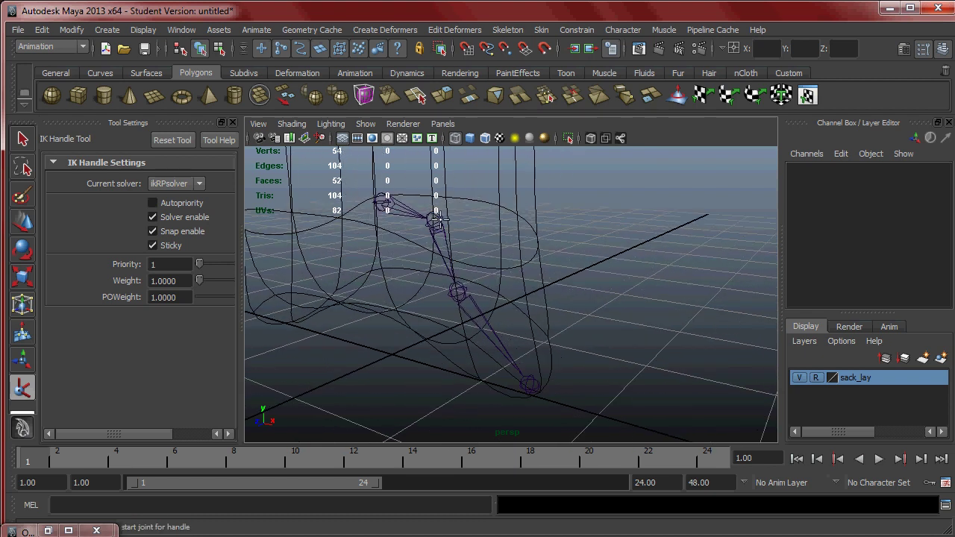
{"action": "left_click", "coordinate": [437, 219]}
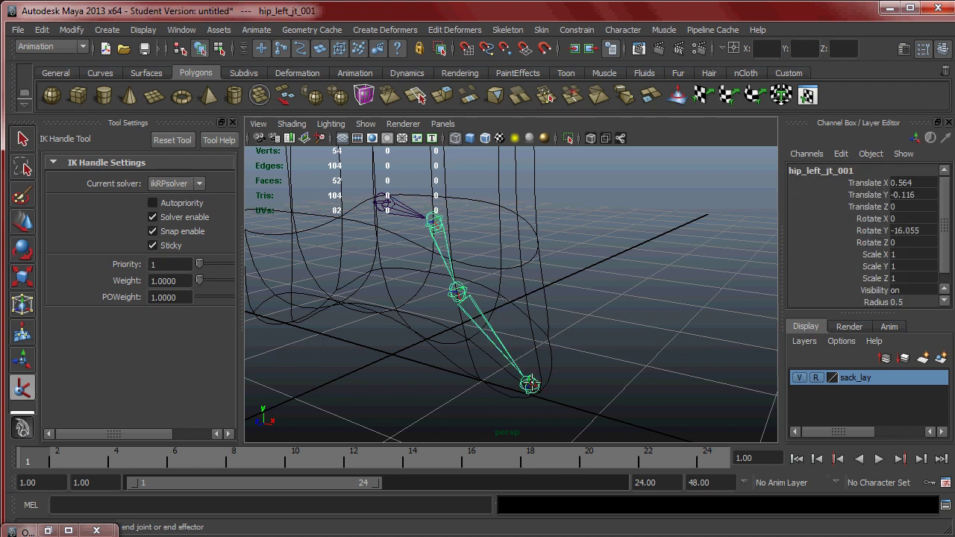
{"action": "left_click", "coordinate": [531, 383]}
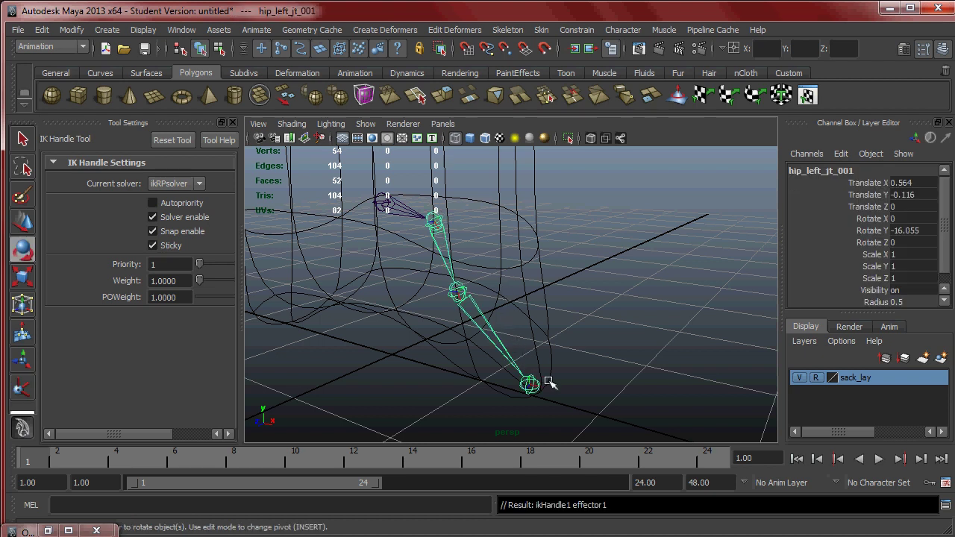
{"action": "key", "text": "e"}
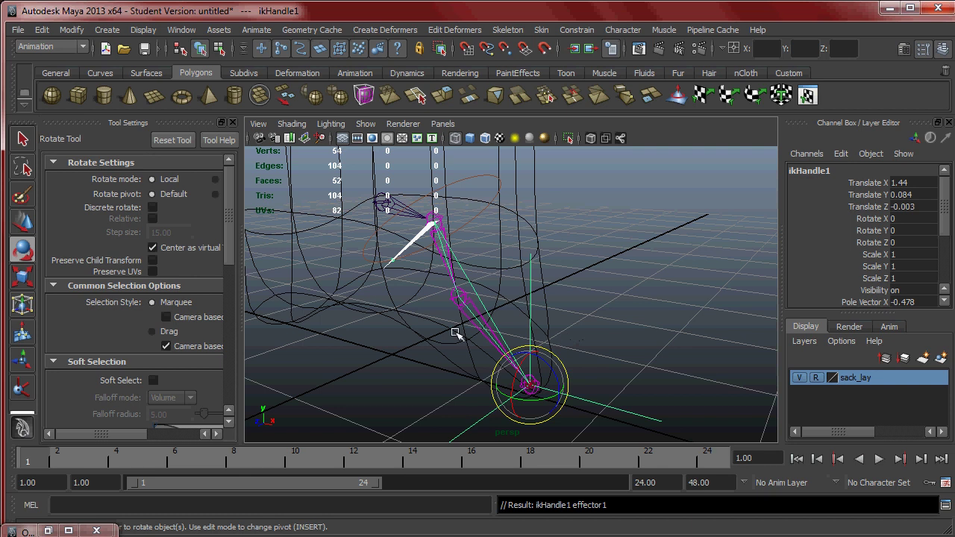
{"action": "left_click_drag", "start_coordinate": [455, 332], "coordinate": [565, 324], "text": "alt"}
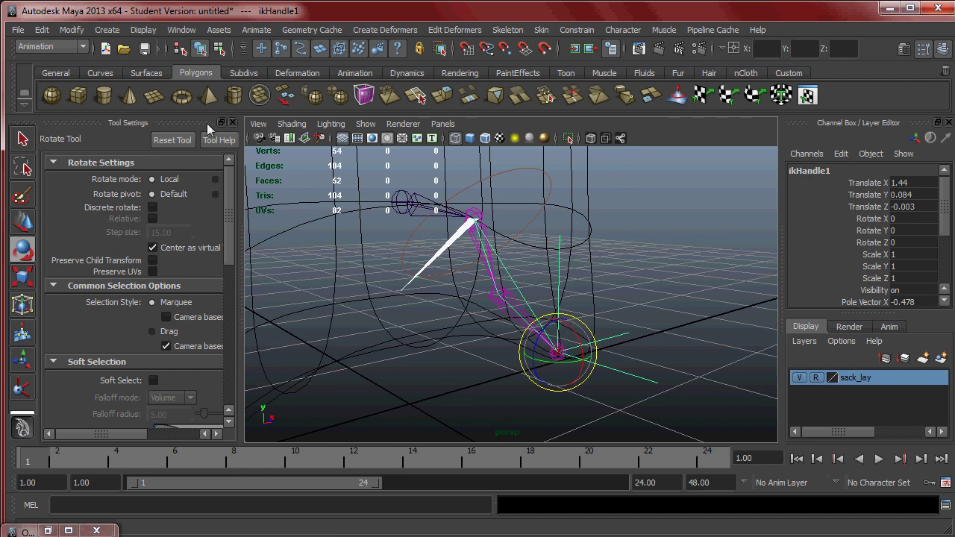
{"action": "left_click", "coordinate": [232, 123]}
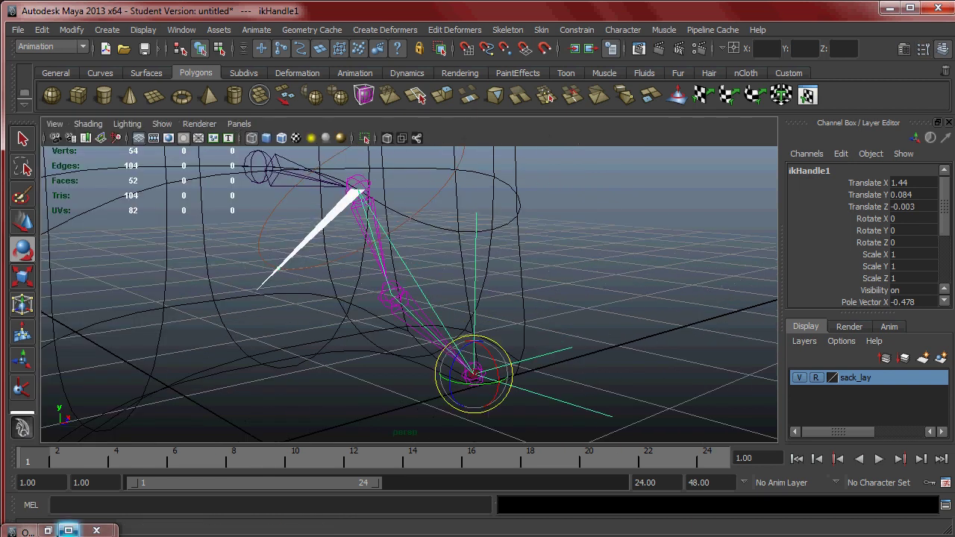
Restore the Outliner and rename ikHandle1 as foot_left_IKhandle_001
{"action": "left_click", "coordinate": [48, 530]}
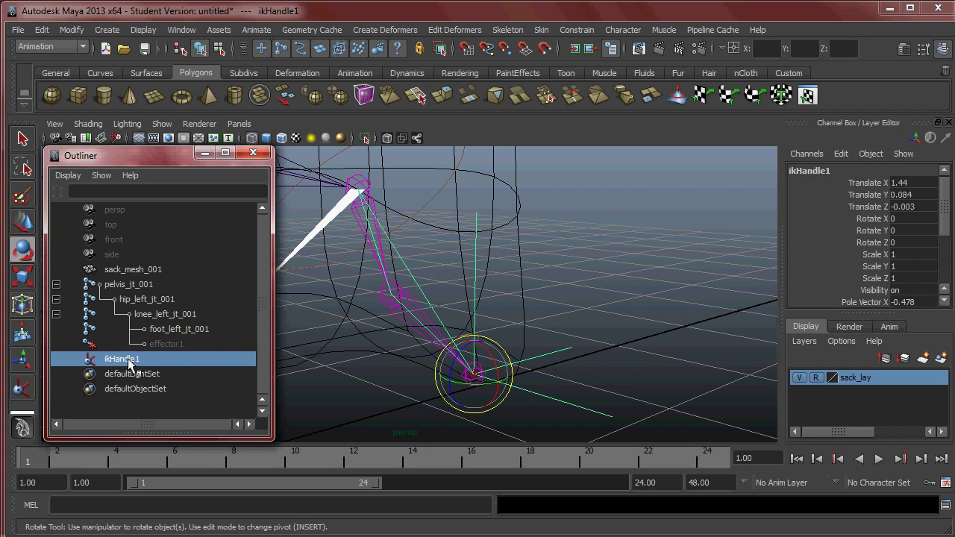
{"action": "left_click", "coordinate": [178, 343]}
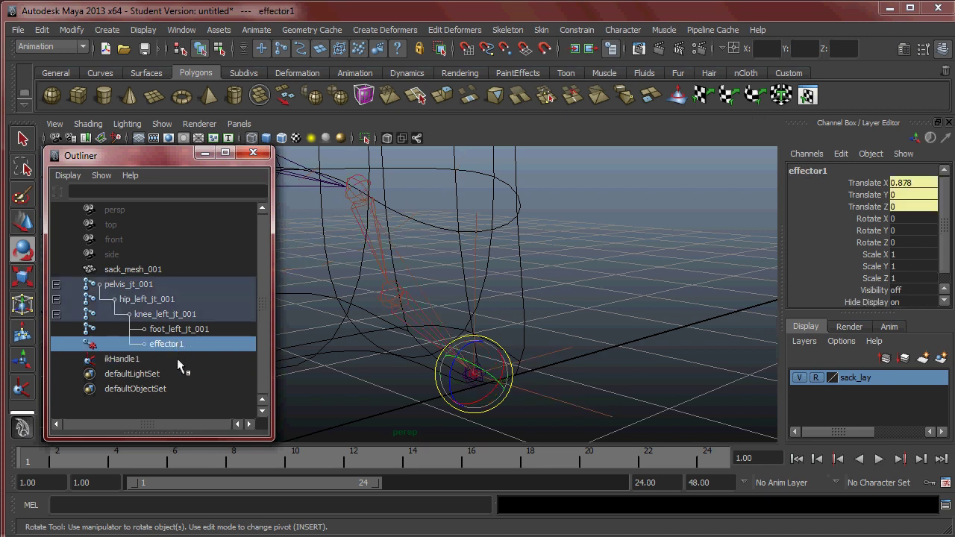
{"action": "left_click", "coordinate": [131, 358]}
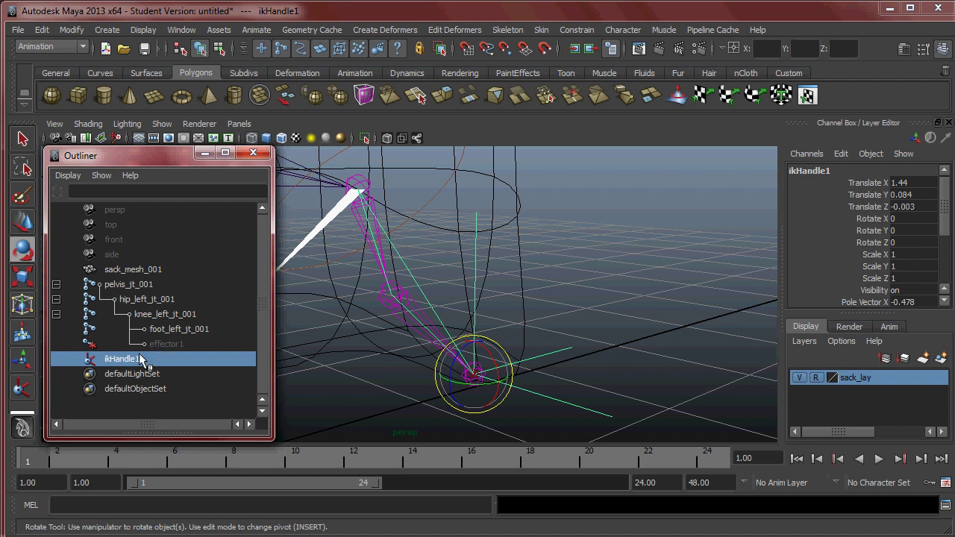
{"action": "double_click", "coordinate": [146, 359]}
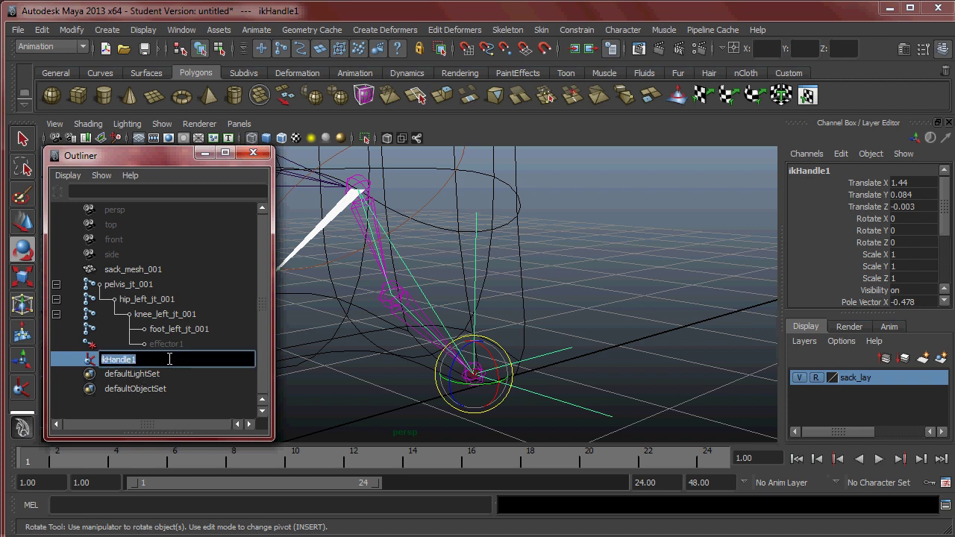
{"action": "type", "text": "foot_left_IKhan"}
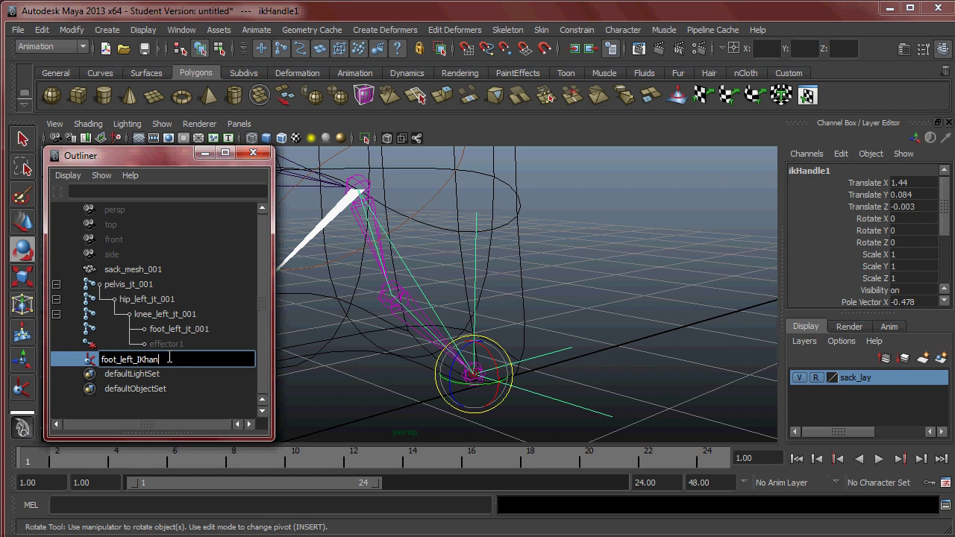
{"action": "type", "text": "dle_001"}
{"action": "key", "text": "Return"}
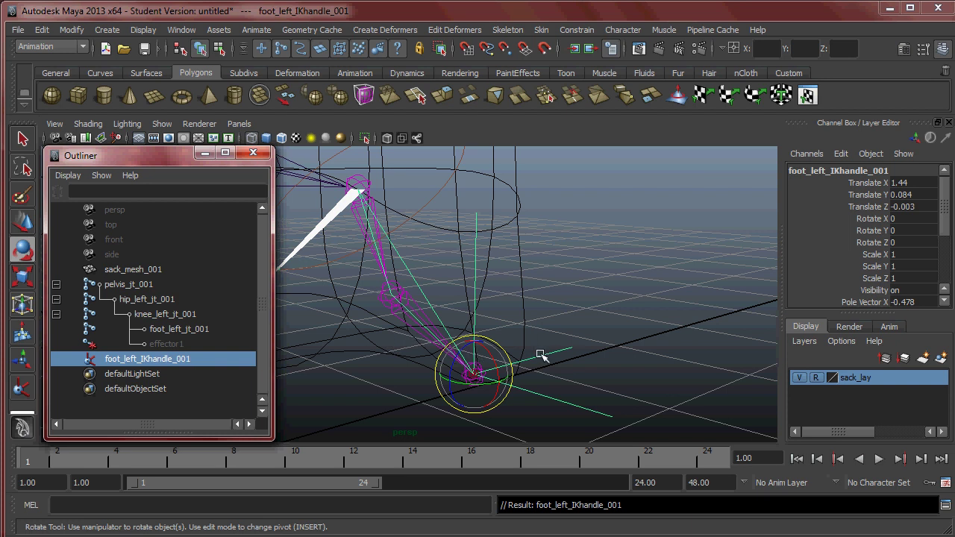
Minimize the Outliner, try moving foot_left_IKhandle_001 to test the leg bend, and undo the move
{"action": "left_click", "coordinate": [204, 153]}
{"action": "left_click_drag", "start_coordinate": [462, 314], "coordinate": [501, 297], "text": "alt"}
{"action": "left_click_drag", "start_coordinate": [504, 292], "coordinate": [503, 353]}
{"action": "key", "text": "w"}
{"action": "left_click_drag", "start_coordinate": [505, 320], "coordinate": [365, 273], "text": "alt"}
{"action": "left_click_drag", "start_coordinate": [405, 329], "coordinate": [514, 264]}
{"action": "key", "text": "ctrl+z"}
{"action": "left_click_drag", "start_coordinate": [505, 318], "coordinate": [363, 320], "text": "alt"}
{"action": "left_click_drag", "start_coordinate": [448, 406], "coordinate": [423, 340], "text": "alt"}
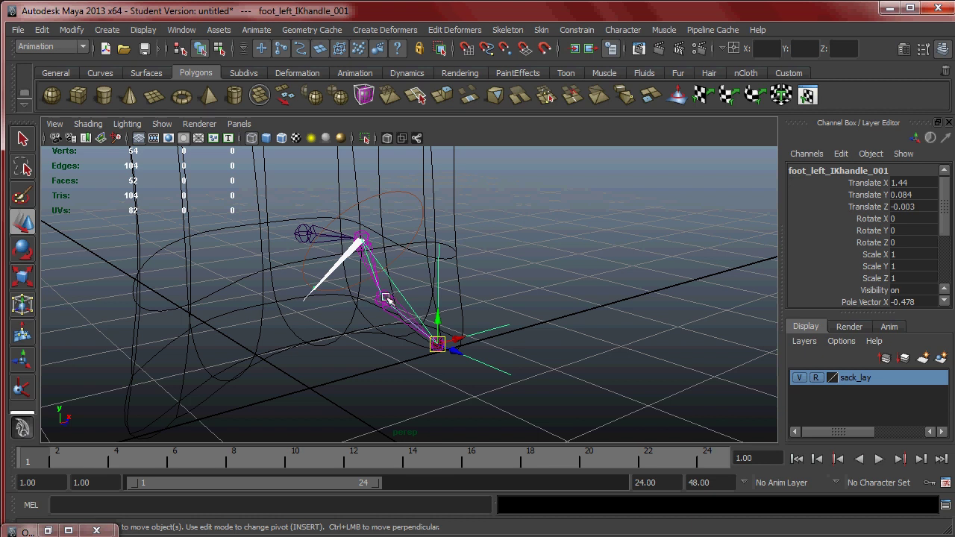
Set the Twist of foot_left_IKhandle_001 to -90
{"action": "left_click", "coordinate": [941, 51]}
{"action": "left_click", "coordinate": [941, 50]}
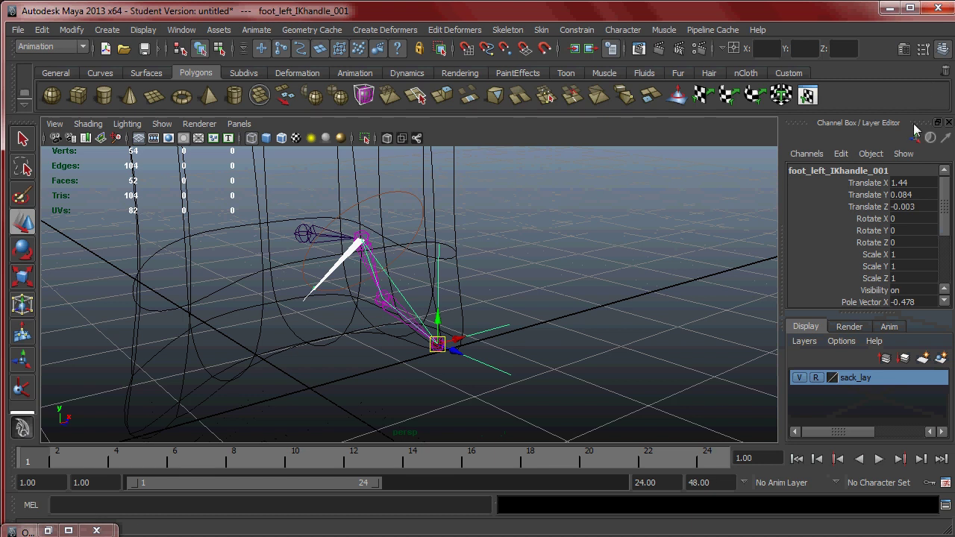
{"action": "left_click_drag", "start_coordinate": [945, 207], "coordinate": [945, 252]}
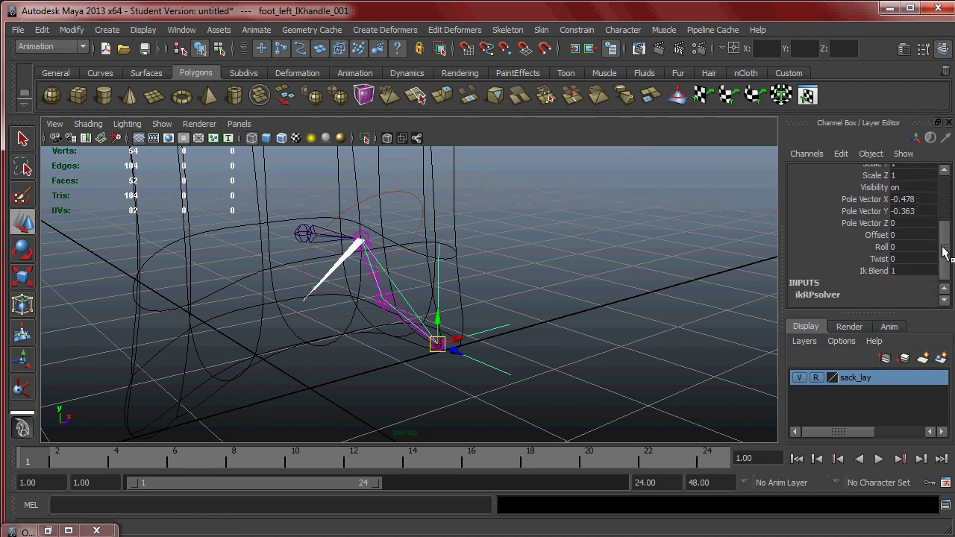
{"action": "left_click", "coordinate": [878, 260]}
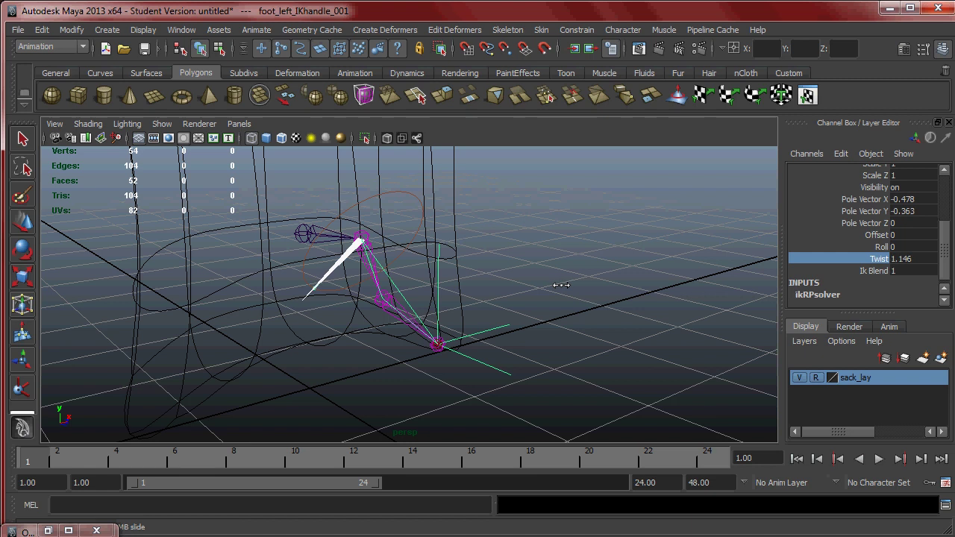
{"action": "middle_click_drag", "start_coordinate": [561, 285], "coordinate": [512, 275]}
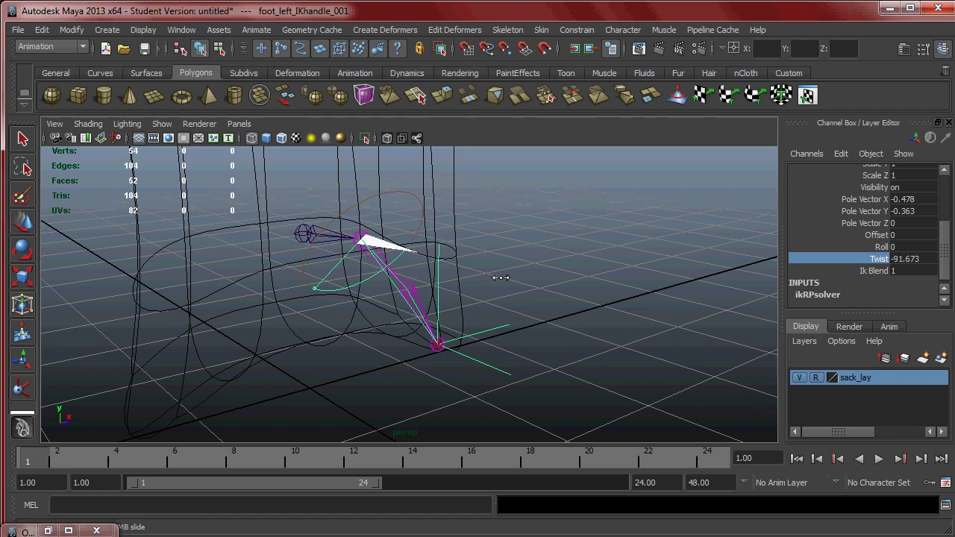
{"action": "left_click_drag", "start_coordinate": [527, 278], "coordinate": [605, 282], "text": "alt"}
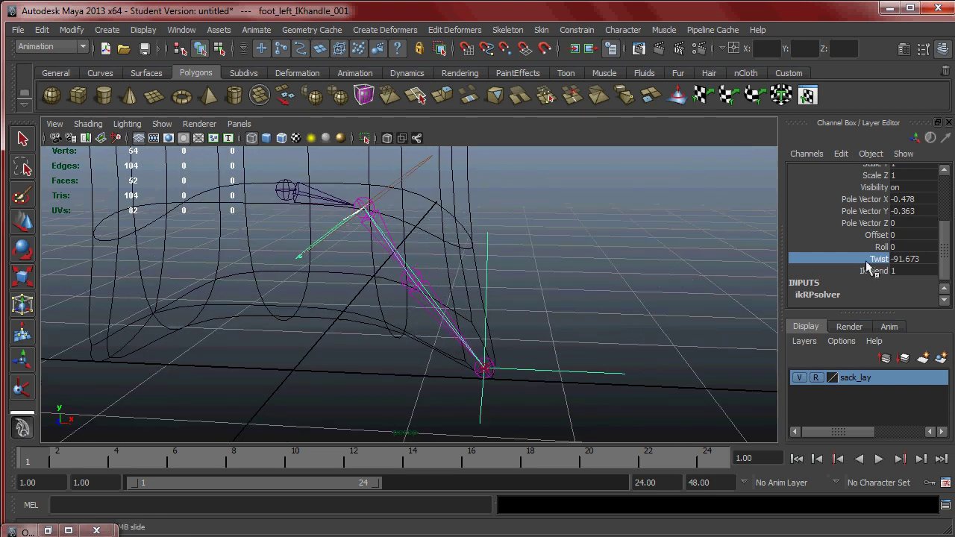
{"action": "double_click", "coordinate": [922, 259]}
{"action": "type", "text": "-9"}
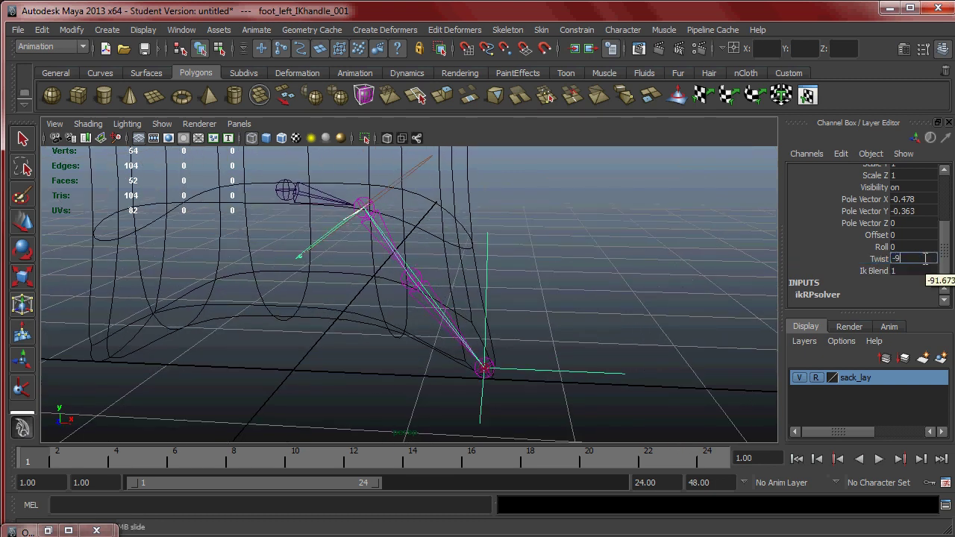
{"action": "type", "text": "0"}
{"action": "key", "text": "Return"}
Try moving the left foot IK handle toward the pelvis to test the twisted knee, and undo the moves
{"action": "left_click_drag", "start_coordinate": [611, 271], "coordinate": [575, 301], "text": "alt"}
{"action": "key", "text": "w"}
{"action": "left_click_drag", "start_coordinate": [624, 391], "coordinate": [415, 306], "text": "alt"}
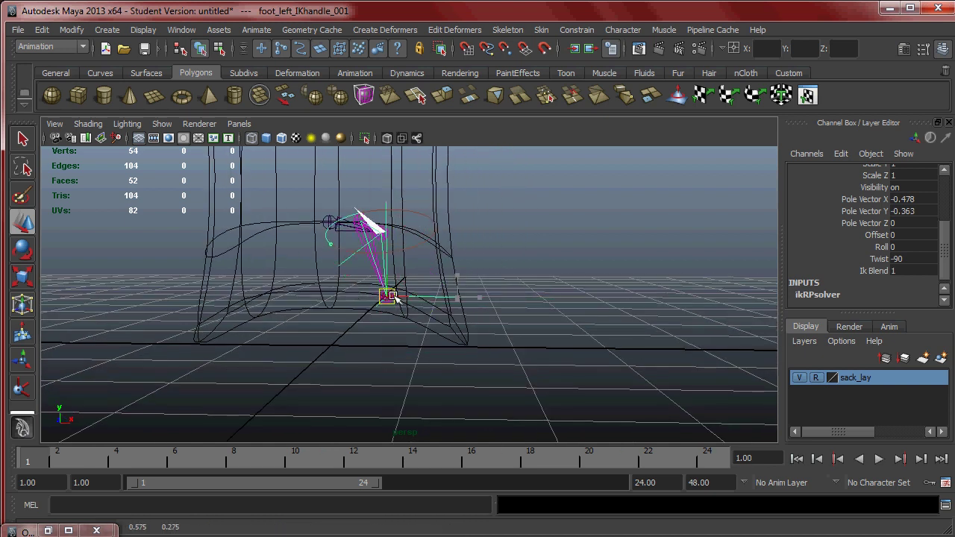
{"action": "left_click_drag", "start_coordinate": [409, 333], "coordinate": [366, 301], "text": "alt"}
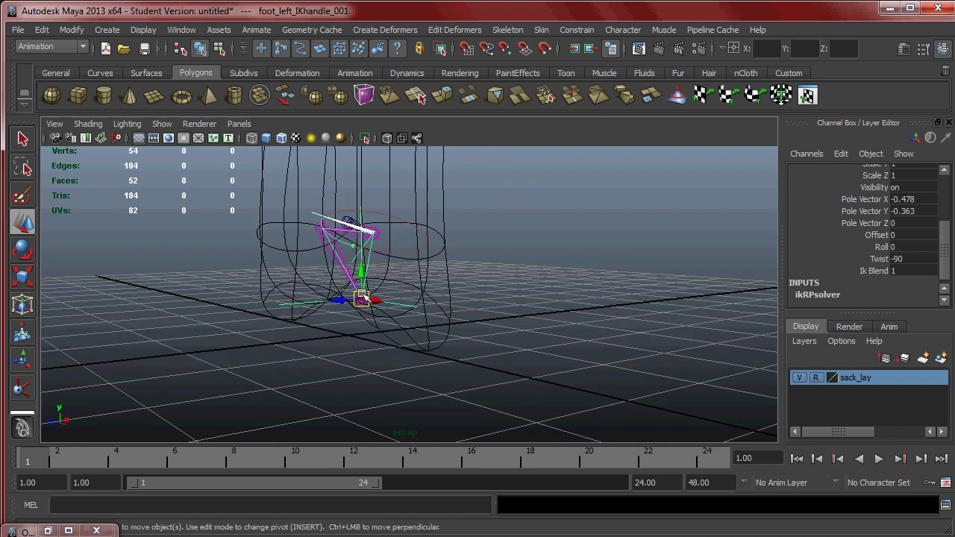
{"action": "key", "text": "ctrl+z"}
{"action": "key", "text": "ctrl+z"}
{"action": "key", "text": "ctrl+z"}
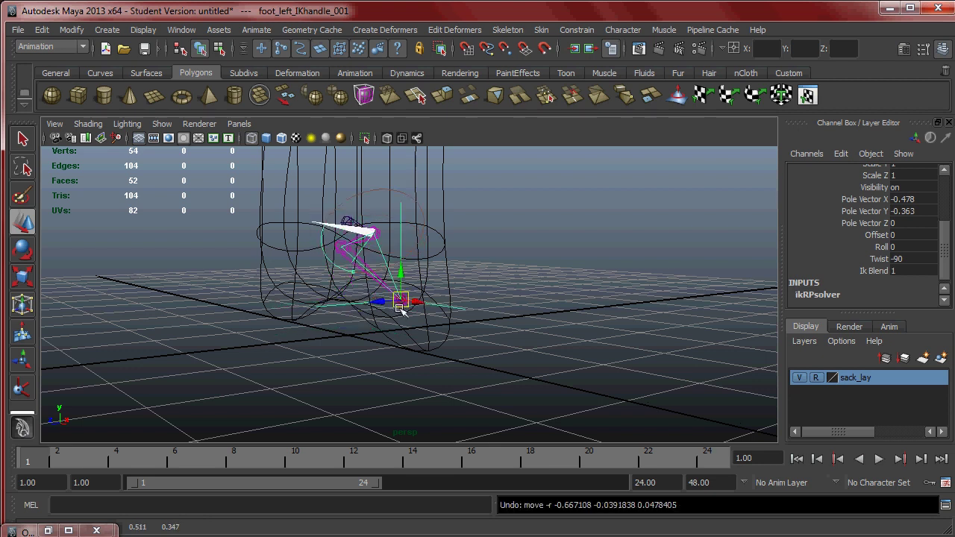
Try pulling the left foot IK handle up and inward beneath the hip joint, and undo the move
{"action": "left_click_drag", "start_coordinate": [405, 319], "coordinate": [461, 337], "text": "alt"}
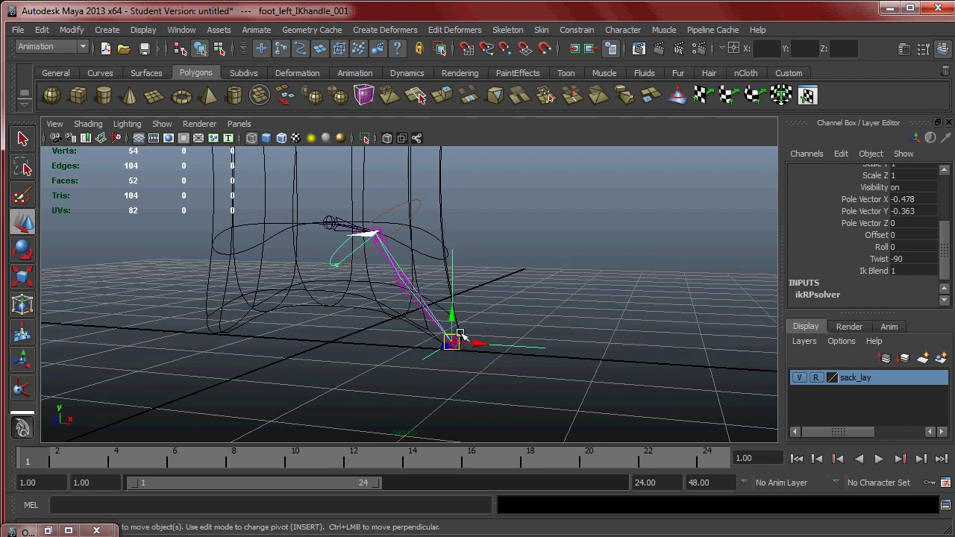
{"action": "left_click_drag", "start_coordinate": [521, 326], "coordinate": [535, 372]}
{"action": "left_click_drag", "start_coordinate": [450, 342], "coordinate": [377, 309]}
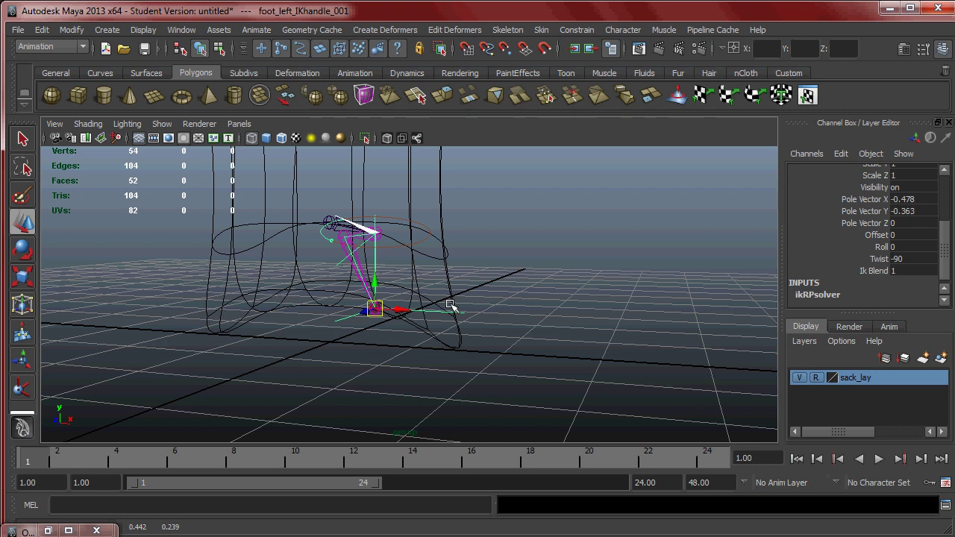
{"action": "key", "text": "ctrl+z"}
{"action": "left_click_drag", "start_coordinate": [450, 305], "coordinate": [409, 306], "text": "alt"}
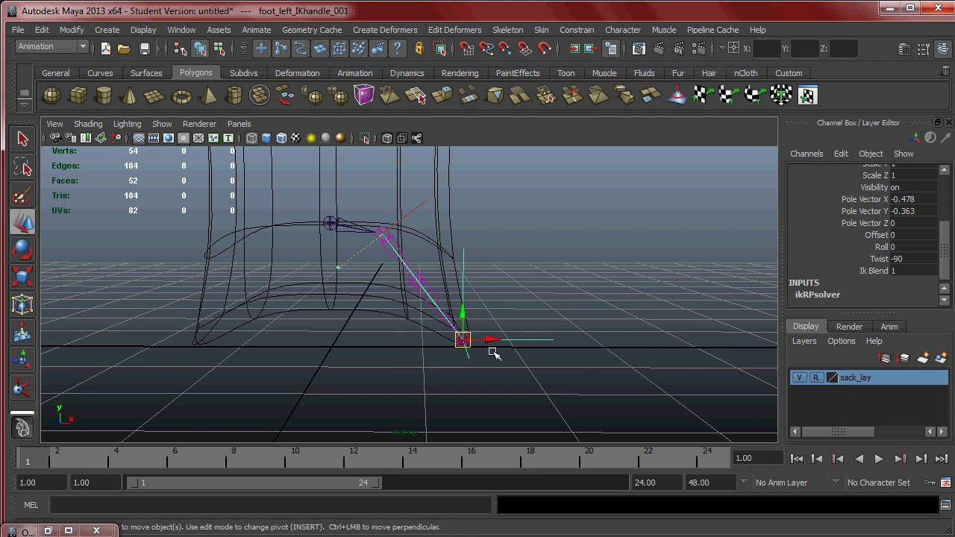
Show the IK handle's translate values, try moving it to about X 0.447, Y 0.466, Z -0.039, and undo the move
{"action": "left_click", "coordinate": [943, 49]}
{"action": "left_click", "coordinate": [943, 49]}
{"action": "left_click_drag", "start_coordinate": [941, 241], "coordinate": [944, 201]}
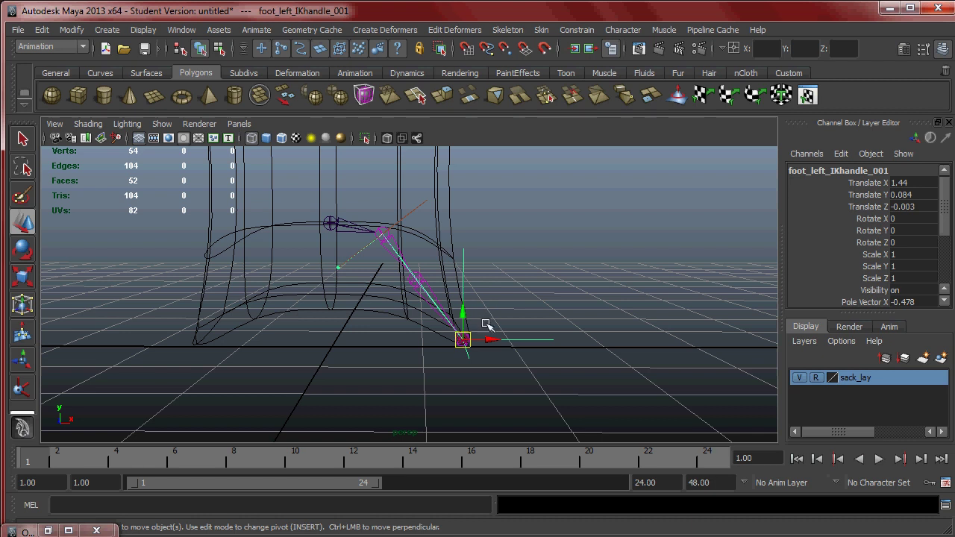
{"action": "left_click_drag", "start_coordinate": [463, 338], "coordinate": [376, 307]}
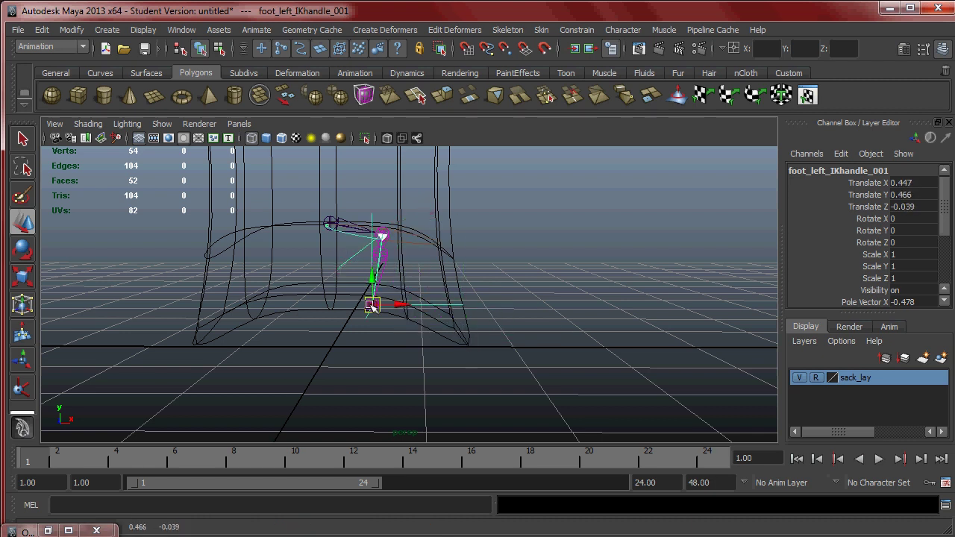
{"action": "key", "text": "ctrl+z"}
Try moving the IK handle to about X 0.66, Y 0.178, Z 0.358 with sack_lay hidden, and undo the moves and hiding
{"action": "left_click_drag", "start_coordinate": [484, 288], "coordinate": [370, 308], "text": "alt"}
{"action": "left_click_drag", "start_coordinate": [377, 364], "coordinate": [382, 345]}
{"action": "left_click_drag", "start_coordinate": [484, 330], "coordinate": [409, 331], "text": "alt"}
{"action": "left_click", "coordinate": [798, 378]}
{"action": "left_click_drag", "start_coordinate": [527, 331], "coordinate": [485, 305], "text": "alt"}
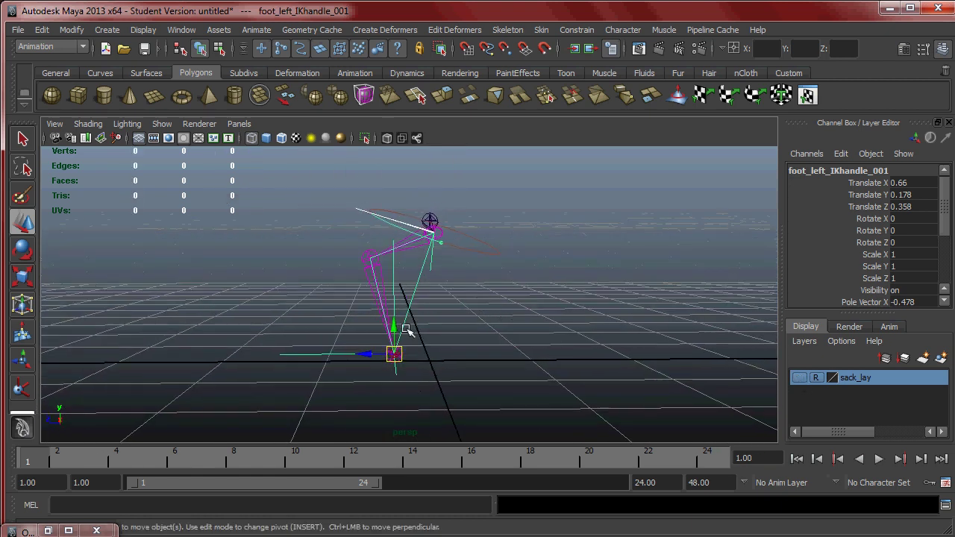
{"action": "left_click_drag", "start_coordinate": [388, 357], "coordinate": [464, 379]}
{"action": "key", "text": "ctrl+z"}
{"action": "key", "text": "ctrl+z"}
{"action": "key", "text": "ctrl+z"}
{"action": "key", "text": "ctrl+z"}
{"action": "key", "text": "ctrl+z"}
{"action": "left_click_drag", "start_coordinate": [455, 376], "coordinate": [518, 358], "text": "alt"}
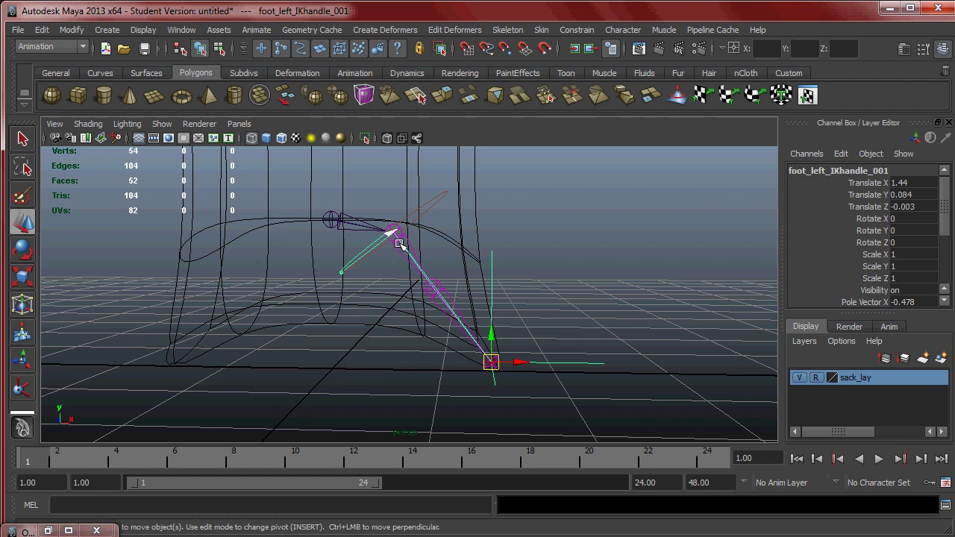
Select hip_left_jt_001 and configure Mirror Joint across YZ with Behavior, searching for "left" and replacing with "right"
{"action": "left_click", "coordinate": [48, 530]}
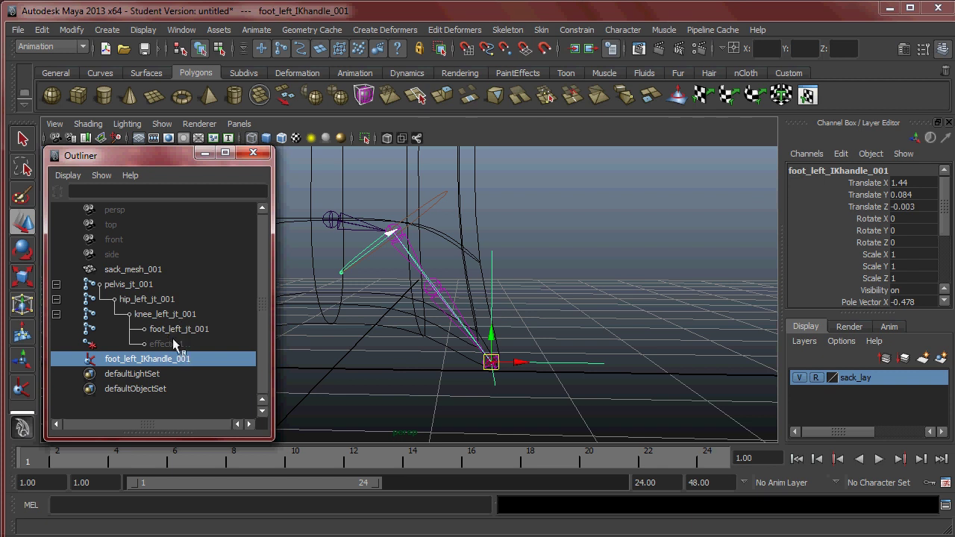
{"action": "left_click", "coordinate": [144, 299]}
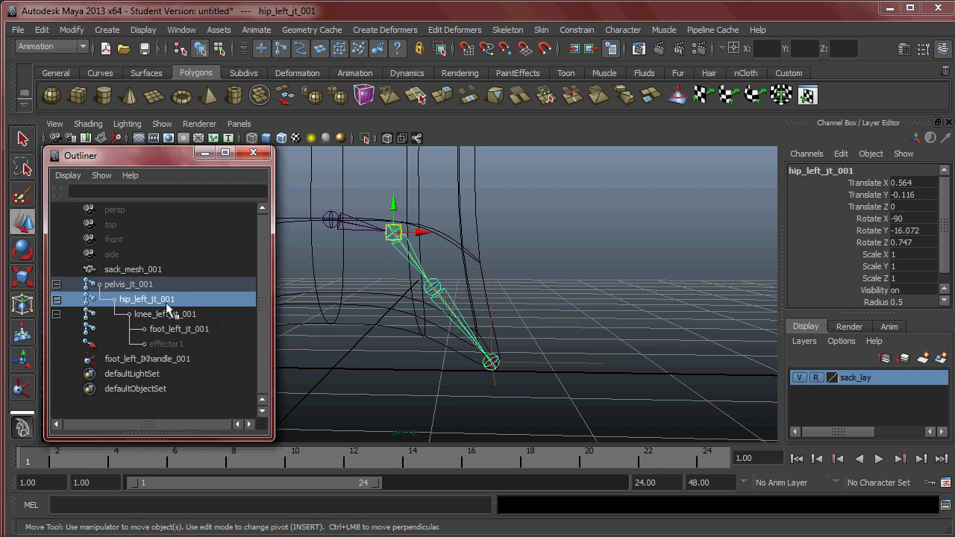
{"action": "left_click_drag", "start_coordinate": [366, 349], "coordinate": [522, 276], "text": "alt"}
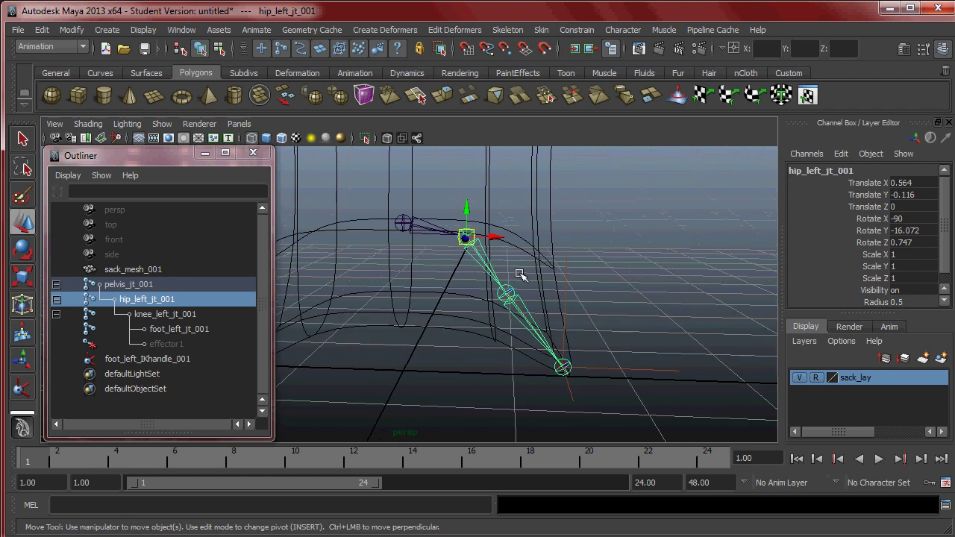
{"action": "left_click", "coordinate": [507, 30]}
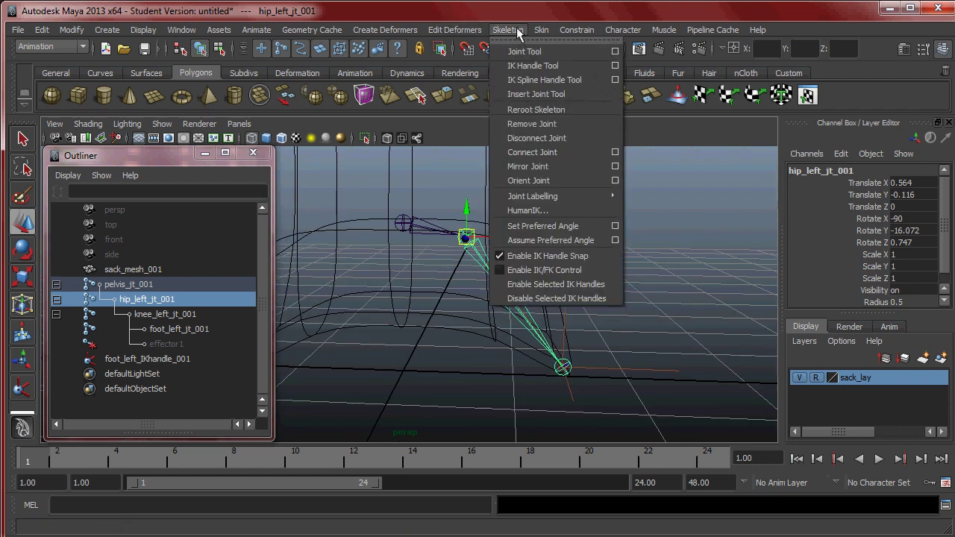
{"action": "left_click", "coordinate": [616, 167]}
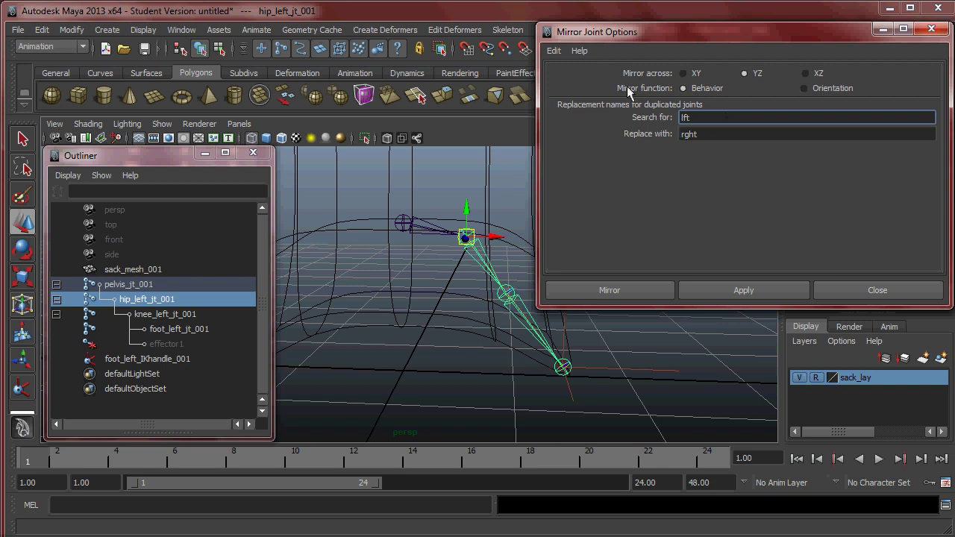
{"action": "left_click", "coordinate": [554, 50]}
{"action": "left_click", "coordinate": [592, 81]}
{"action": "left_click", "coordinate": [554, 51]}
{"action": "left_click", "coordinate": [584, 79]}
{"action": "key", "text": "Tab"}
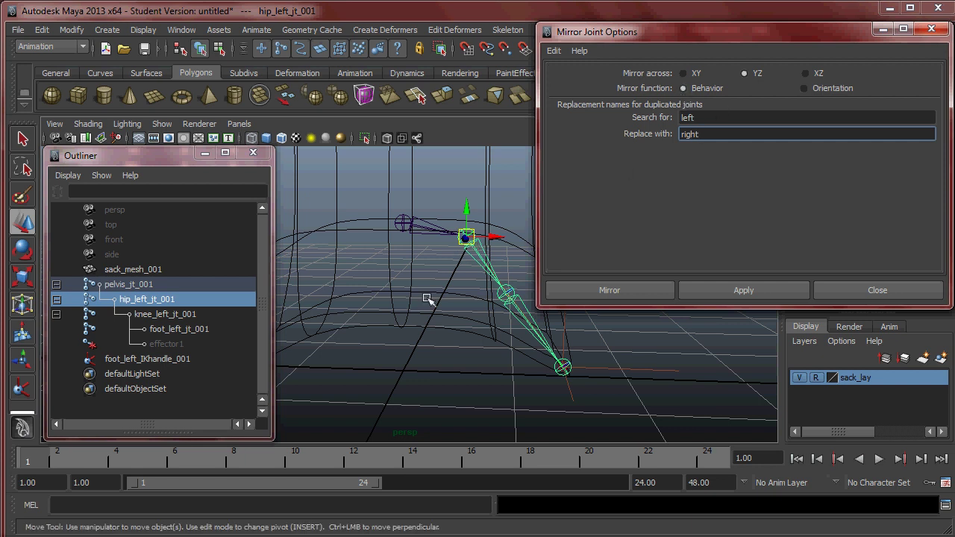
Mirror the left leg joints and IK handle to the right side and close the Mirror Joint options
{"action": "left_click", "coordinate": [752, 292]}
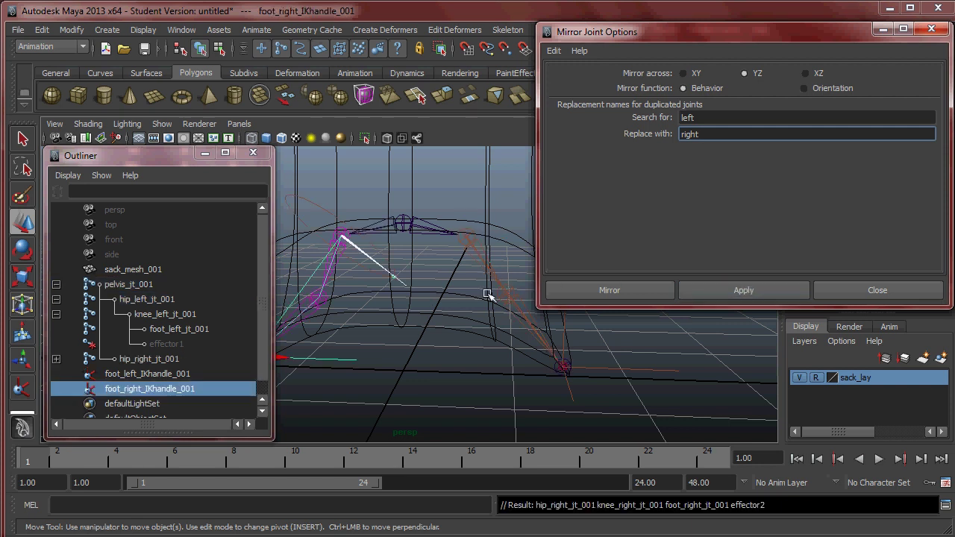
{"action": "left_click_drag", "start_coordinate": [412, 343], "coordinate": [427, 276], "text": "alt"}
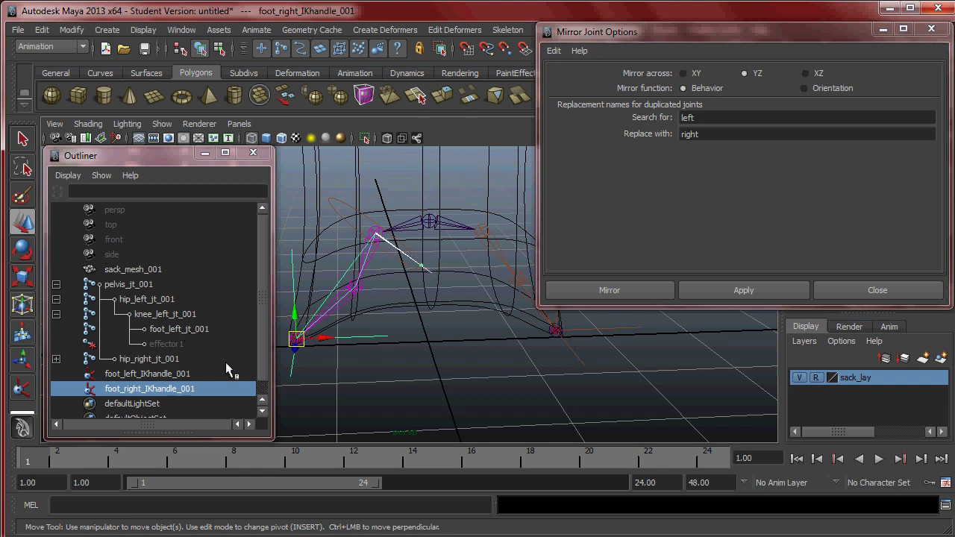
{"action": "left_click", "coordinate": [931, 28]}
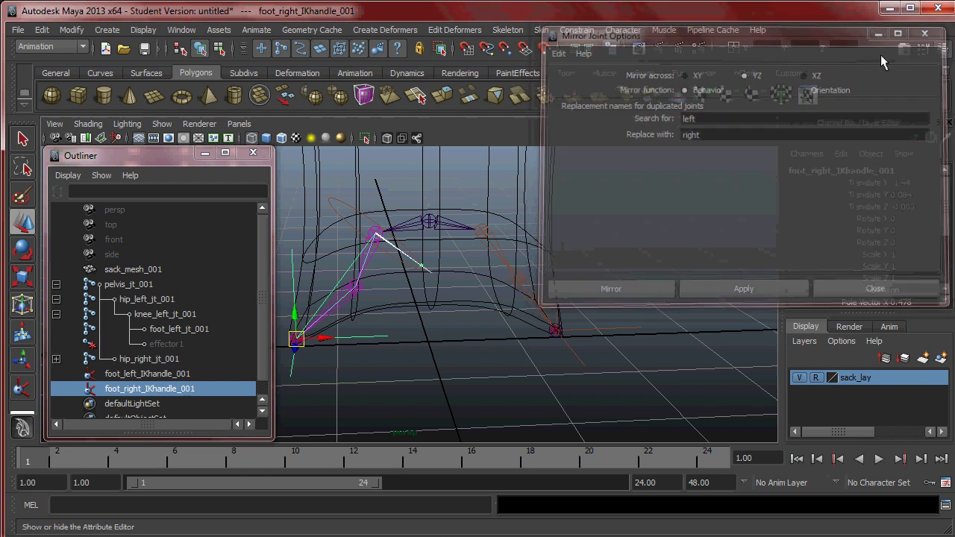
Collapse the knee_left_jt_001 and hip_left_jt_001 branches in the Outliner
{"action": "left_click", "coordinate": [56, 314]}
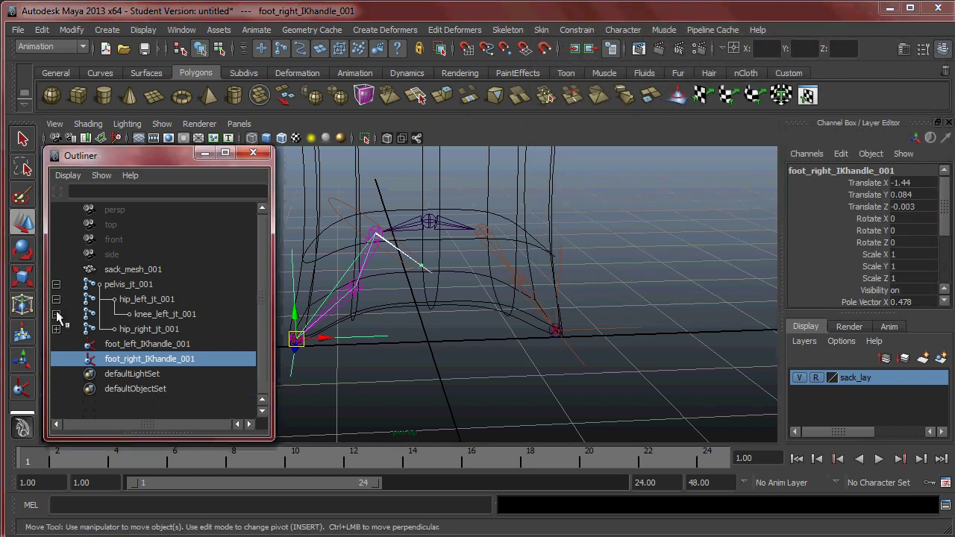
{"action": "left_click", "coordinate": [56, 299]}
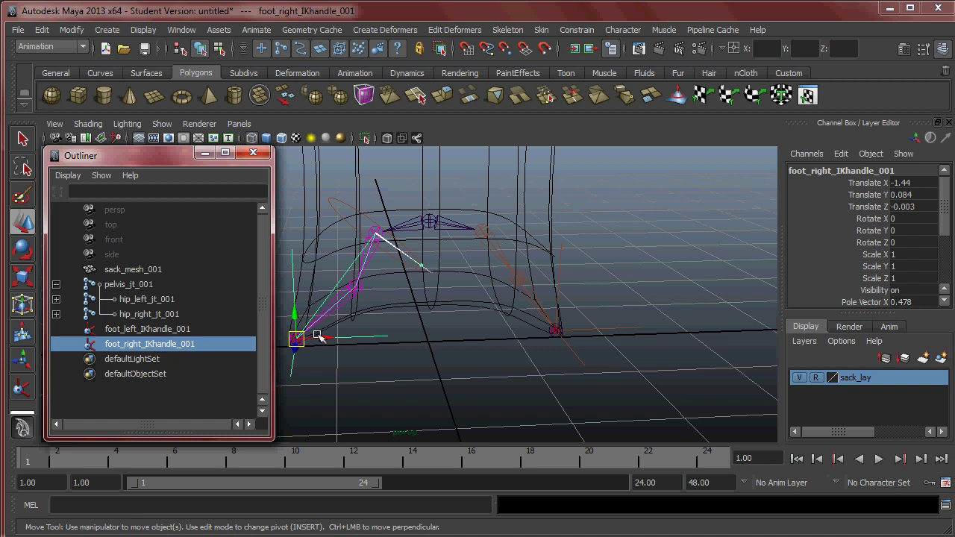
{"action": "left_click", "coordinate": [417, 360]}
{"action": "left_click_drag", "start_coordinate": [418, 365], "coordinate": [372, 334]}
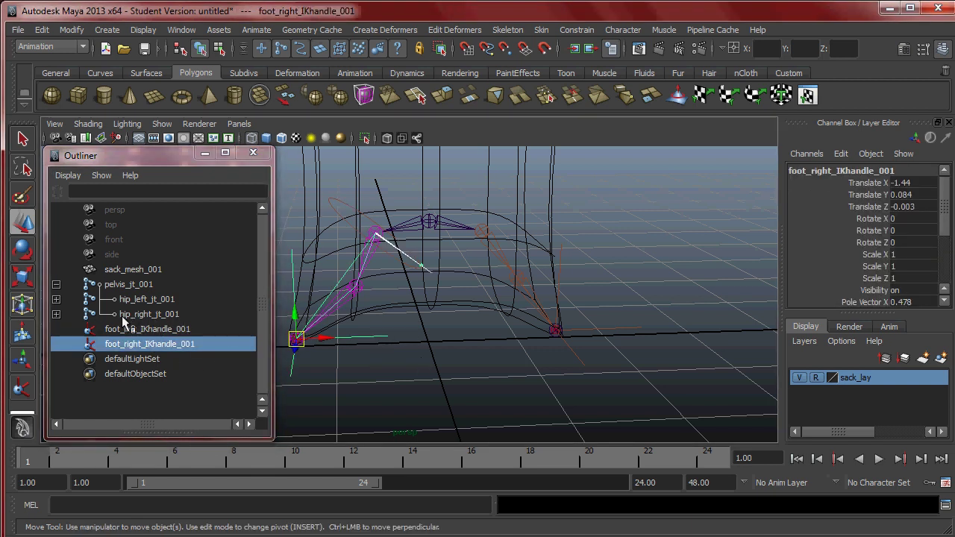
Expand the hip_right_jt_001 branch in the Outliner, try moving foot_right_IKhandle_001, and undo the move
{"action": "left_click", "coordinate": [56, 314]}
{"action": "left_click", "coordinate": [56, 329]}
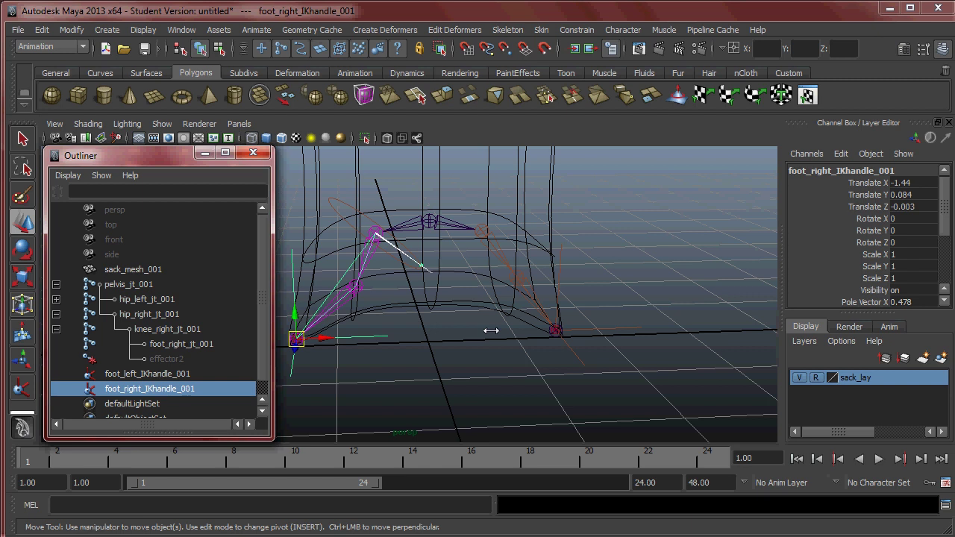
{"action": "left_click_drag", "start_coordinate": [490, 330], "coordinate": [528, 337], "text": "alt"}
{"action": "left_click_drag", "start_coordinate": [481, 287], "coordinate": [390, 299], "text": "alt"}
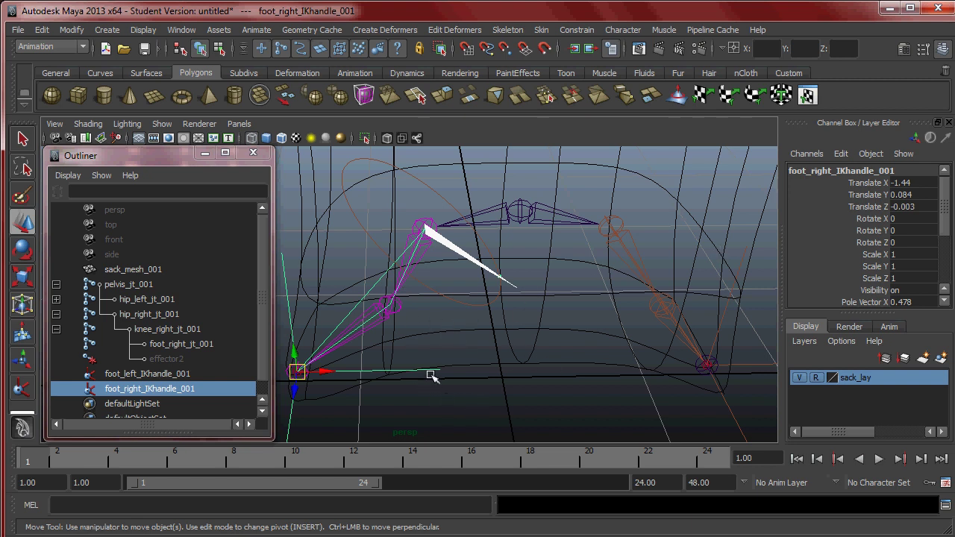
{"action": "left_click_drag", "start_coordinate": [456, 347], "coordinate": [418, 398]}
{"action": "key", "text": "ctrl+z"}
Set the Twist of foot_right_IKhandle_001 to 90 so the right knee is reoriented
{"action": "left_click_drag", "start_coordinate": [946, 212], "coordinate": [944, 254]}
{"action": "left_click", "coordinate": [880, 254]}
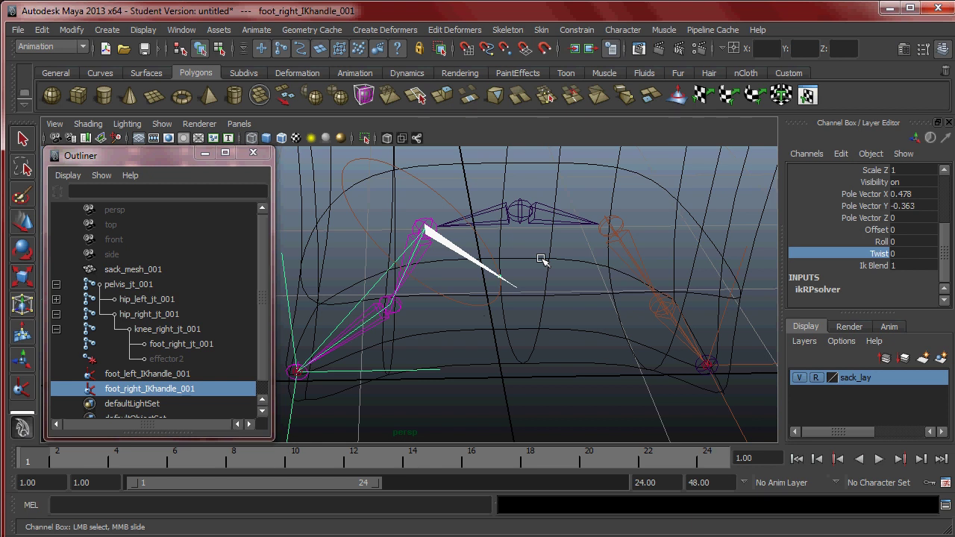
{"action": "middle_click_drag", "start_coordinate": [541, 258], "coordinate": [603, 251]}
{"action": "double_click", "coordinate": [922, 252]}
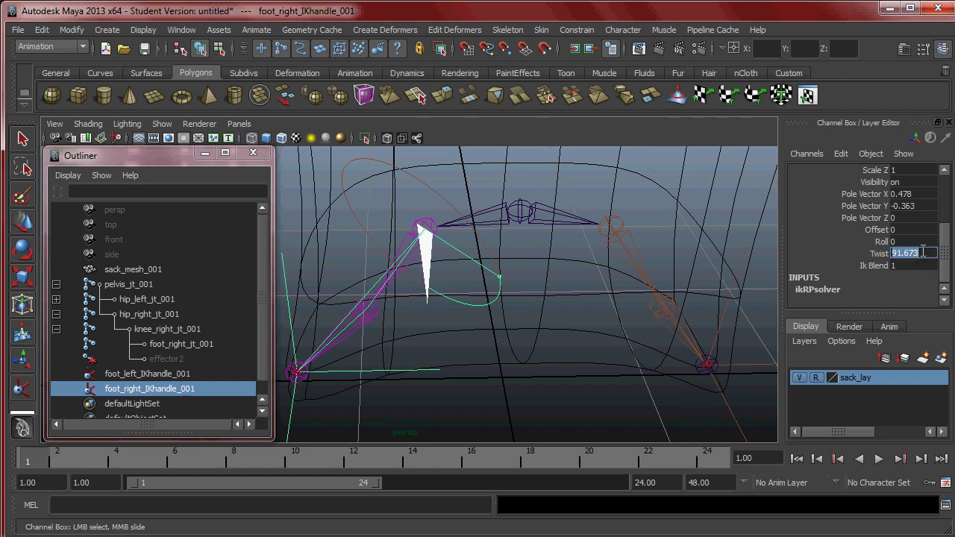
{"action": "type", "text": "90"}
{"action": "key", "text": "Return"}
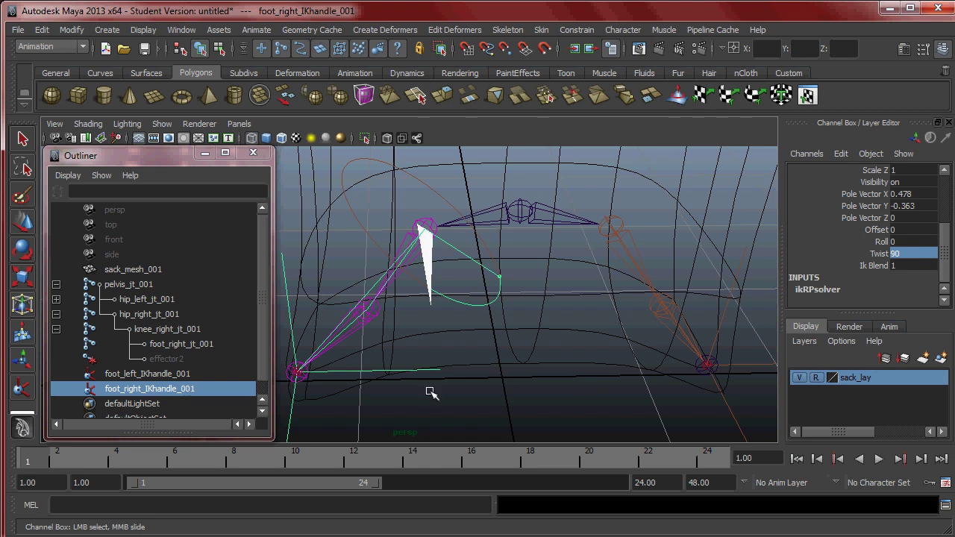
{"action": "left_click_drag", "start_coordinate": [575, 315], "coordinate": [440, 300], "text": "alt"}
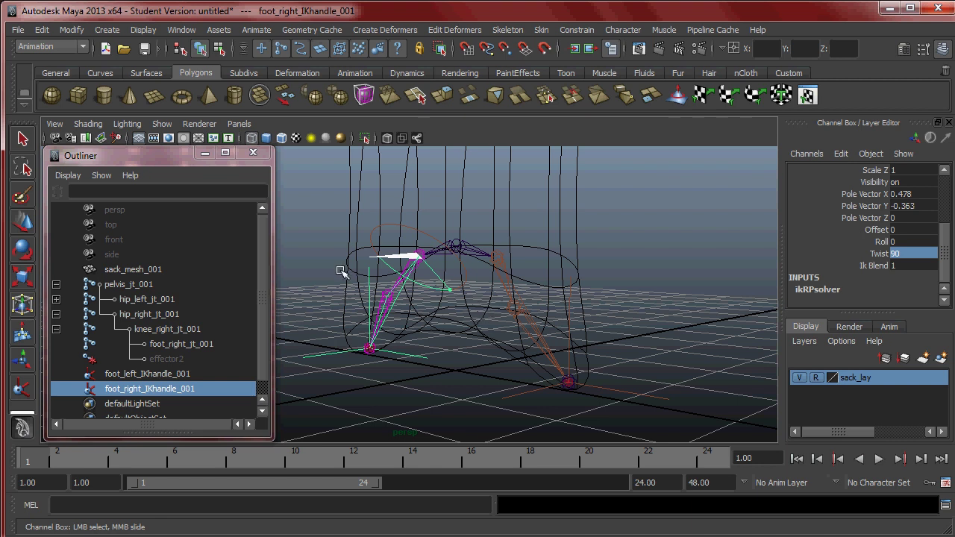
Collapse the pelvis_jt_001 hierarchy in the Outliner, clear the selection and minimize the Outliner
{"action": "left_click", "coordinate": [56, 314]}
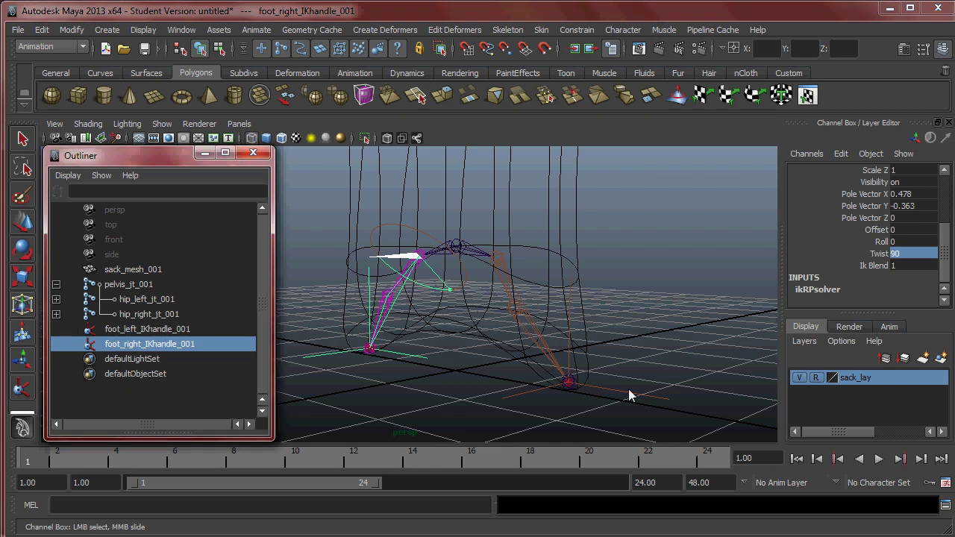
{"action": "left_click", "coordinate": [568, 382]}
{"action": "key", "text": "w"}
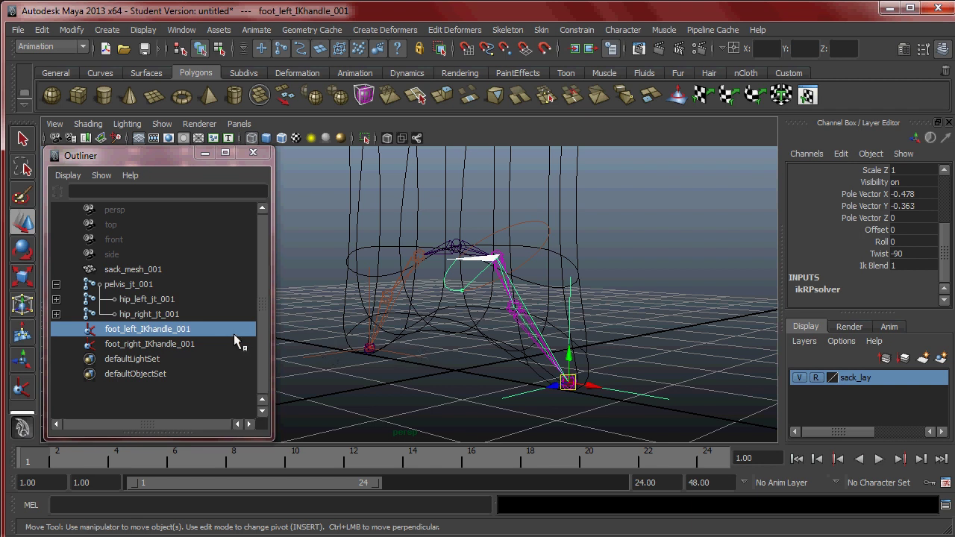
{"action": "left_click", "coordinate": [56, 285]}
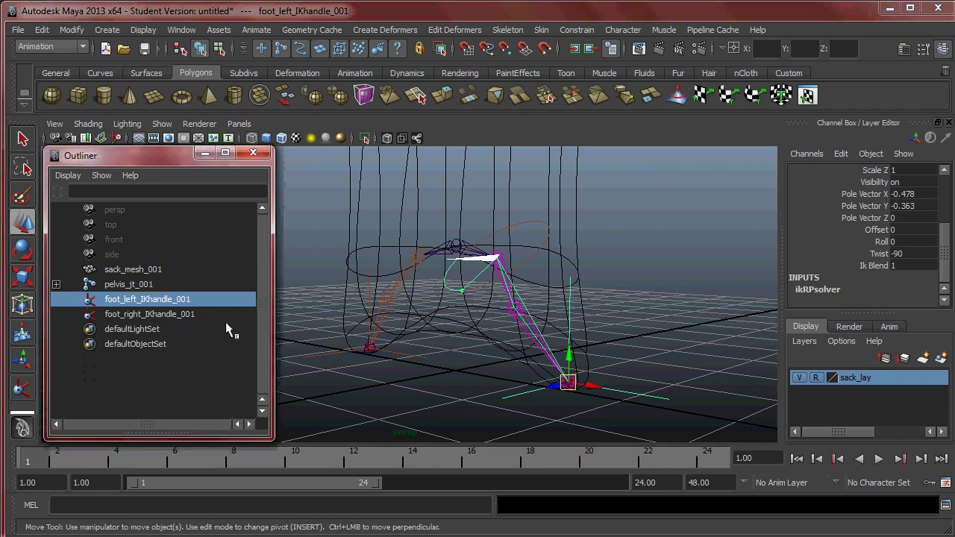
{"action": "left_click", "coordinate": [462, 390]}
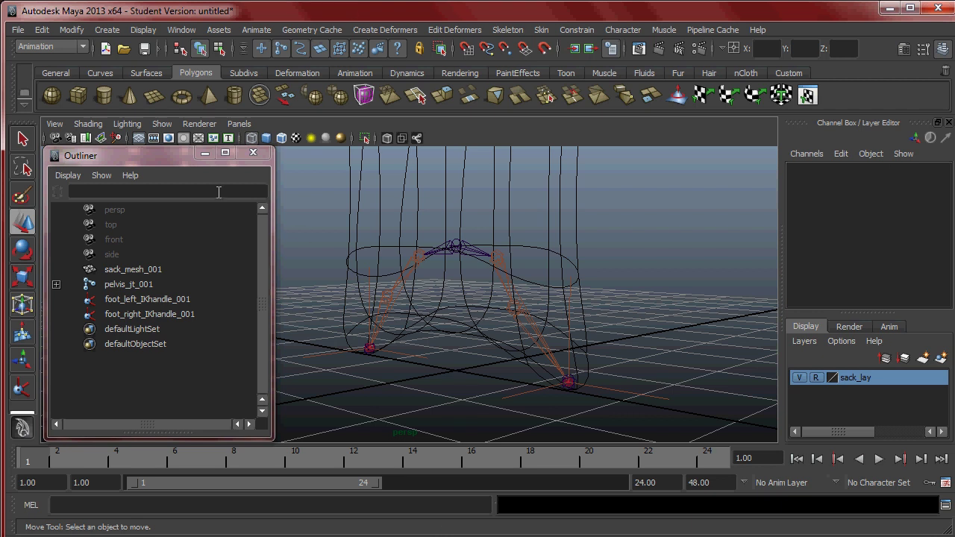
{"action": "left_click", "coordinate": [205, 152]}
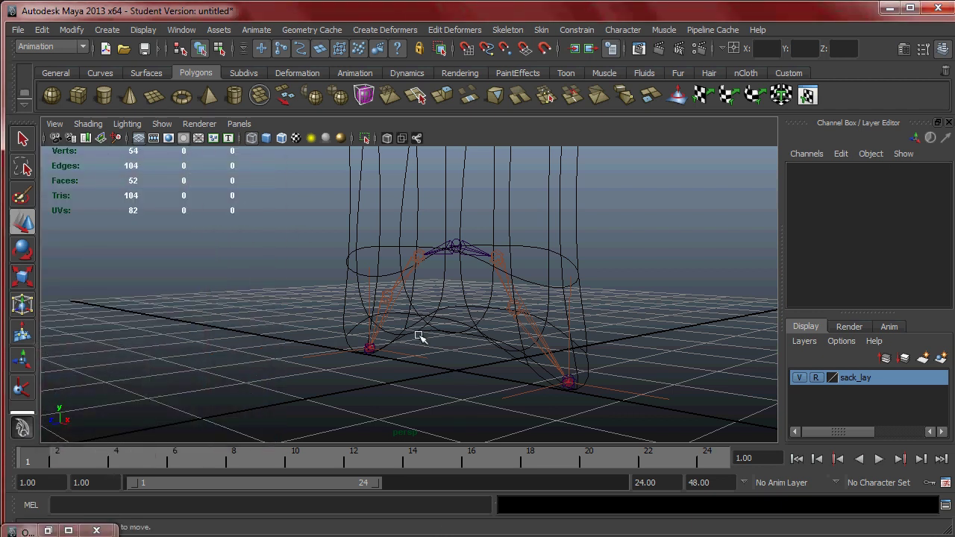
Create a NURBS circle on the ground and move it under the left foot joint at about X 1.435
{"action": "left_click_drag", "start_coordinate": [622, 311], "coordinate": [495, 330], "text": "alt"}
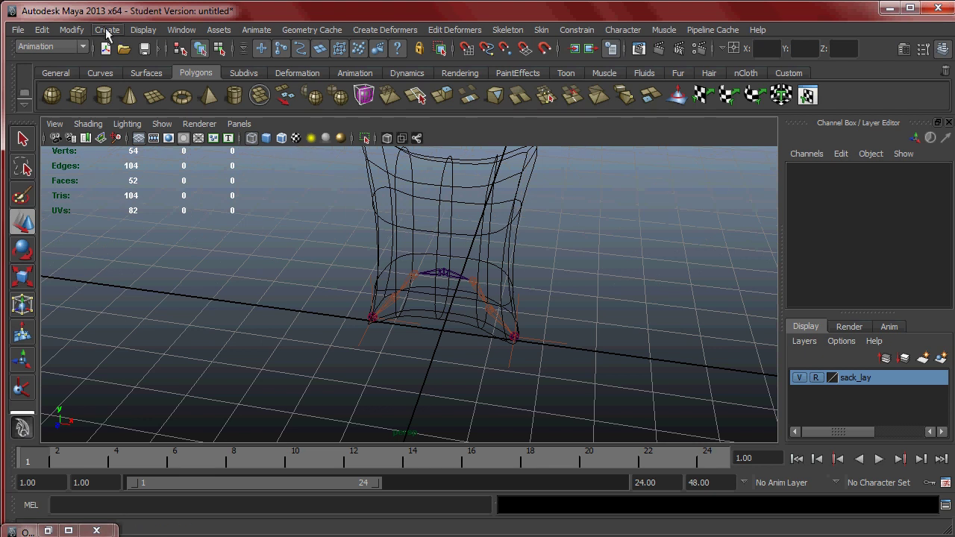
{"action": "left_click", "coordinate": [106, 32]}
{"action": "mouse_move", "coordinate": [154, 54]}
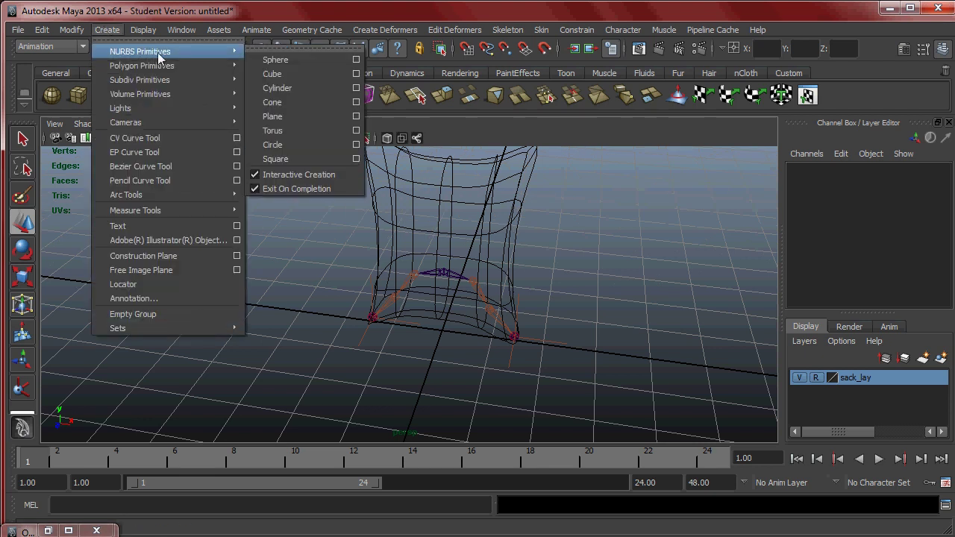
{"action": "left_click", "coordinate": [301, 148]}
{"action": "left_click_drag", "start_coordinate": [575, 347], "coordinate": [596, 291]}
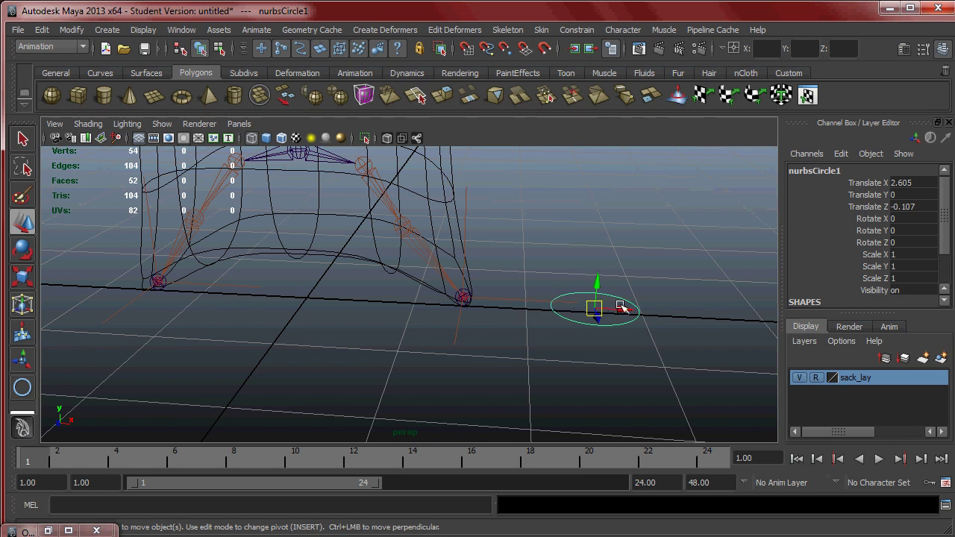
{"action": "left_click_drag", "start_coordinate": [620, 306], "coordinate": [500, 315]}
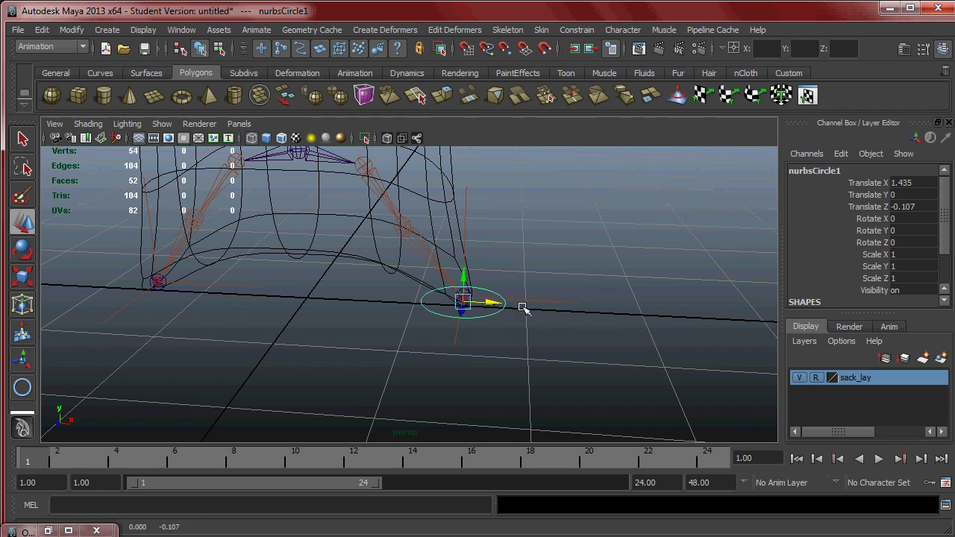
In shaded display, scale the circle uniformly to about 1.555 and move it to about Z -0.016 around the left foot
{"action": "key", "text": "5"}
{"action": "mouse_move", "coordinate": [524, 314]}
{"action": "left_mouse_down", "text": "alt"}
{"action": "mouse_move", "coordinate": [537, 277]}
{"action": "mouse_move", "coordinate": [486, 299]}
{"action": "mouse_move", "coordinate": [527, 322]}
{"action": "mouse_move", "coordinate": [513, 345]}
{"action": "mouse_move", "coordinate": [611, 355]}
{"action": "mouse_move", "coordinate": [478, 346]}
{"action": "mouse_move", "coordinate": [554, 284]}
{"action": "mouse_move", "coordinate": [554, 294]}
{"action": "mouse_move", "coordinate": [522, 290]}
{"action": "mouse_move", "coordinate": [531, 327]}
{"action": "mouse_move", "coordinate": [482, 332]}
{"action": "mouse_move", "coordinate": [441, 290]}
{"action": "mouse_move", "coordinate": [363, 283]}
{"action": "mouse_move", "coordinate": [380, 283]}
{"action": "left_mouse_up", "text": "alt"}
{"action": "key", "text": "r"}
{"action": "left_click", "coordinate": [469, 330]}
{"action": "key", "text": "w"}
{"action": "left_click_drag", "start_coordinate": [424, 315], "coordinate": [563, 335]}
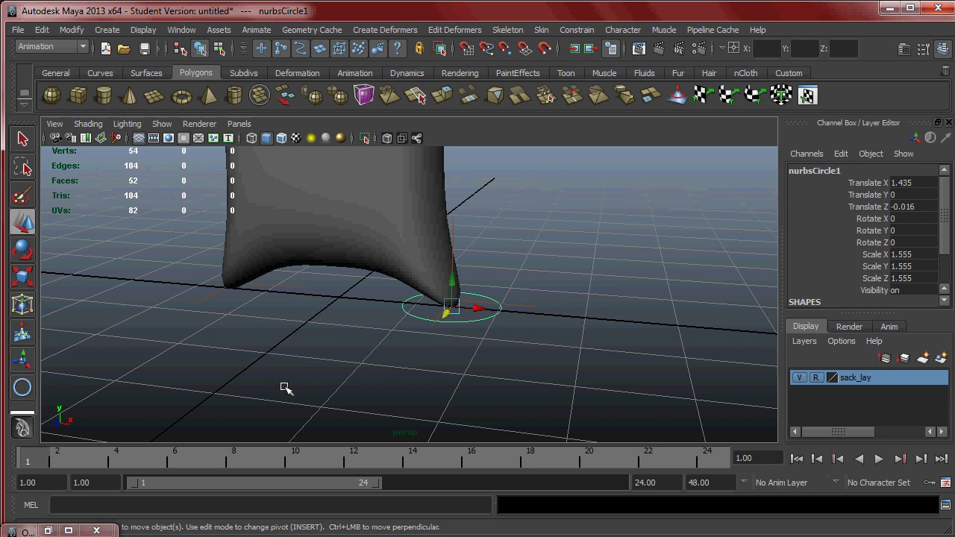
Restore the Outliner and rename nurbsCircle1 to foot_left_control_001
{"action": "left_click", "coordinate": [66, 527]}
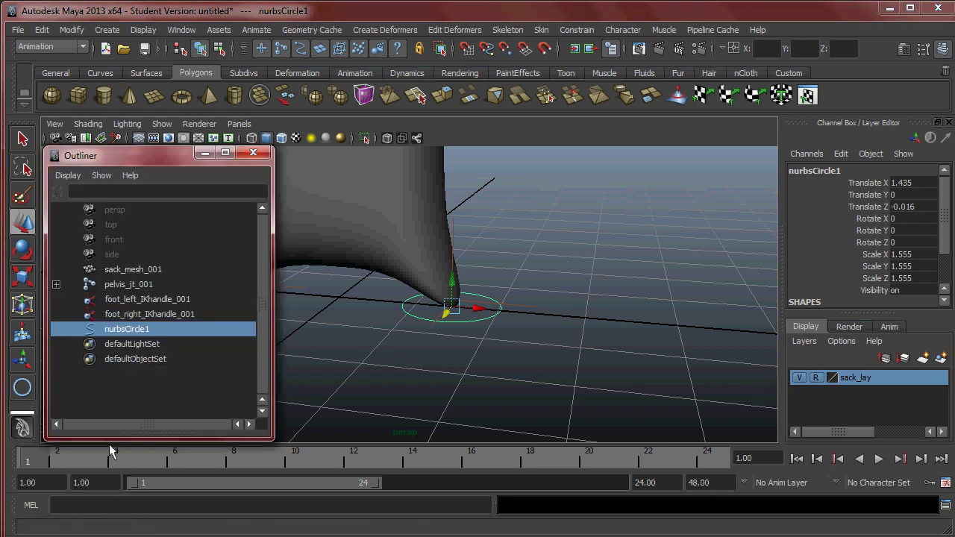
{"action": "double_click", "coordinate": [139, 329]}
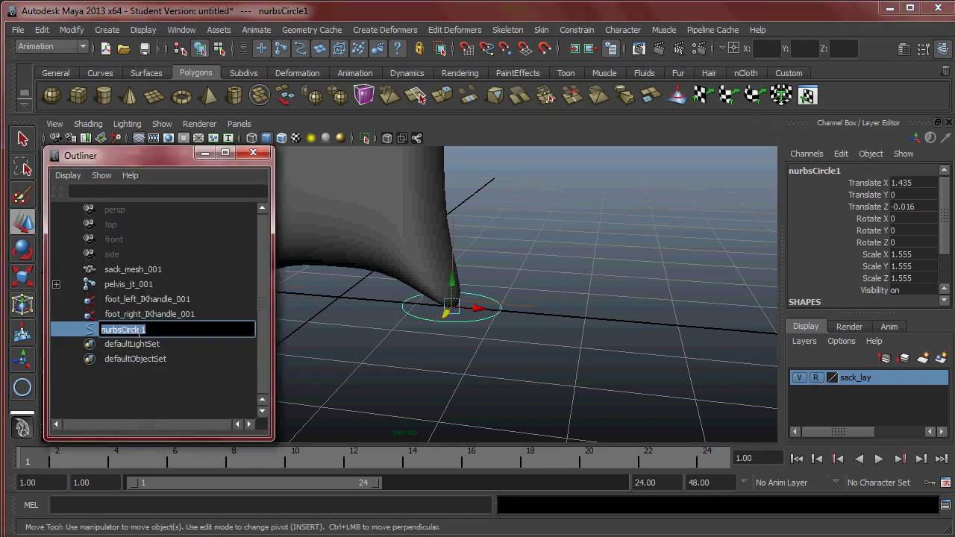
{"action": "type", "text": "foot_left_control_001"}
{"action": "key", "text": "Return"}
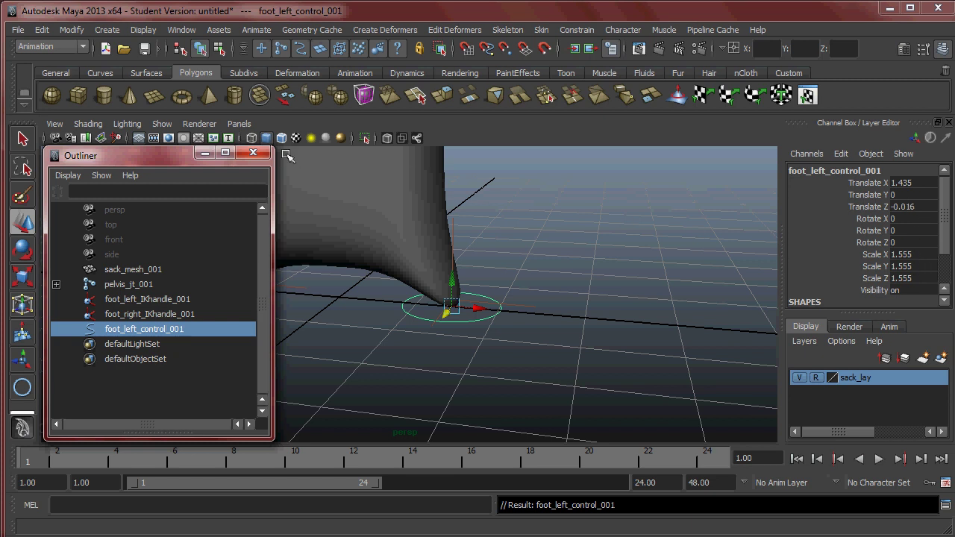
Freeze the transformations of foot_left_control_001, keep it selected and minimize the Outliner
{"action": "left_click", "coordinate": [72, 30]}
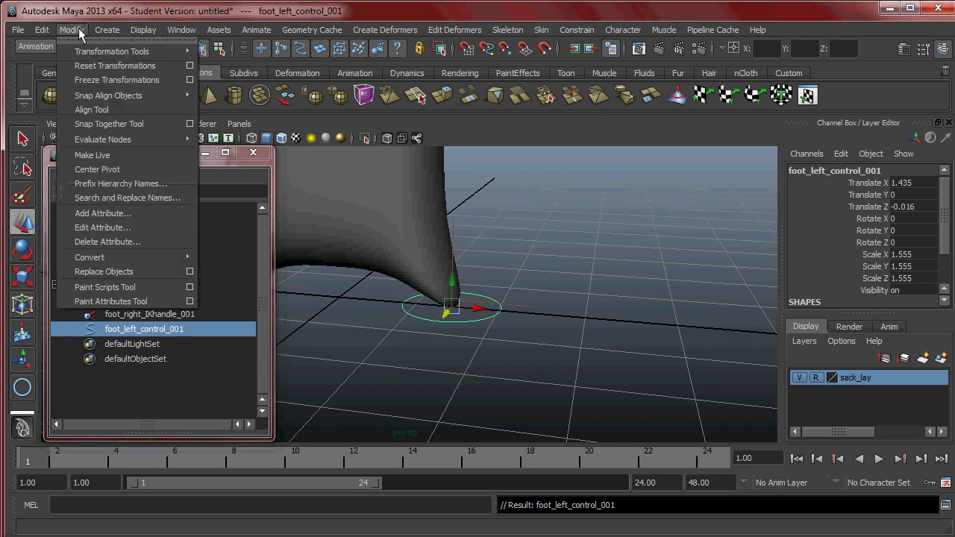
{"action": "left_click", "coordinate": [117, 80]}
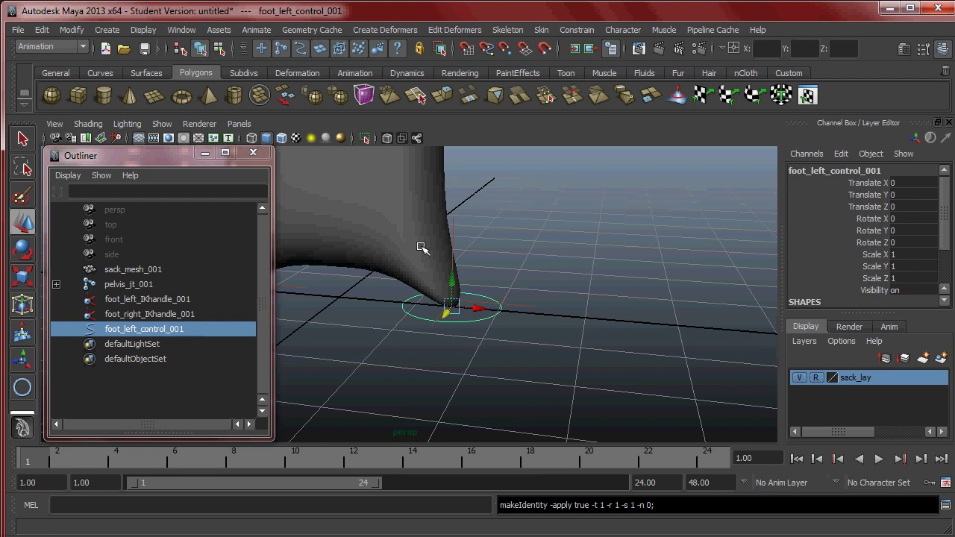
{"action": "left_click", "coordinate": [492, 328]}
{"action": "left_click", "coordinate": [486, 317]}
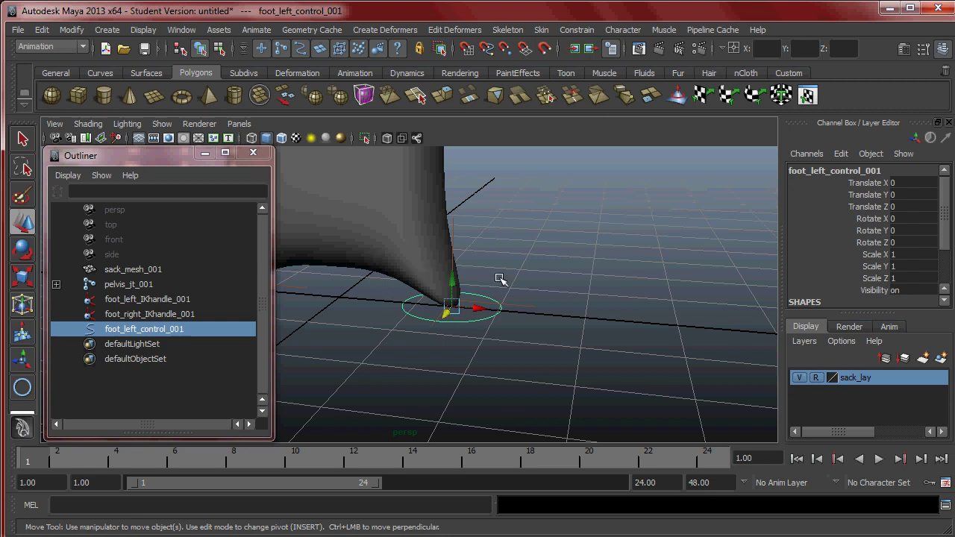
{"action": "left_click", "coordinate": [498, 328]}
{"action": "left_click", "coordinate": [490, 317]}
{"action": "left_click", "coordinate": [204, 152]}
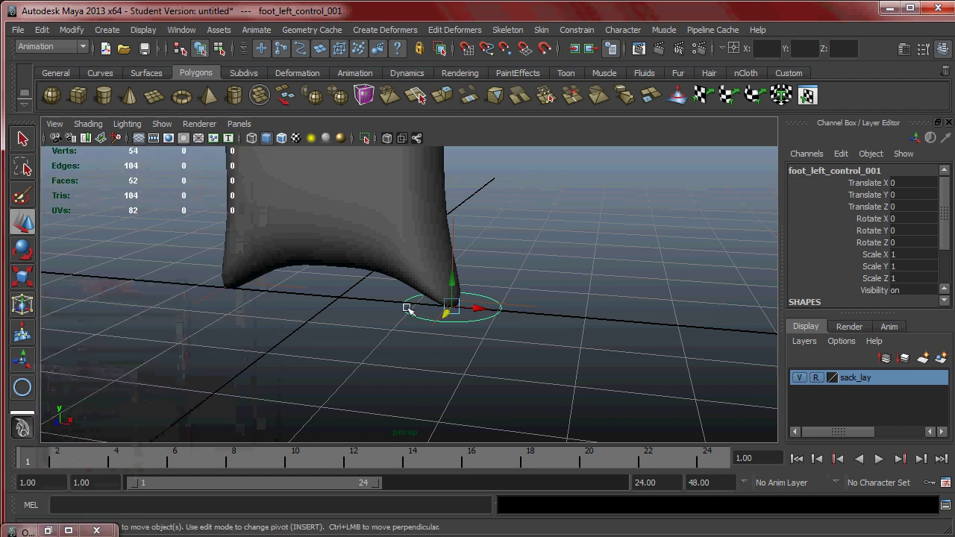
Switch the viewport to wireframe and hide the sack_lay layer to expose the left foot joint
{"action": "key", "text": "4"}
{"action": "right_click_drag", "start_coordinate": [375, 311], "coordinate": [522, 298], "text": "alt"}
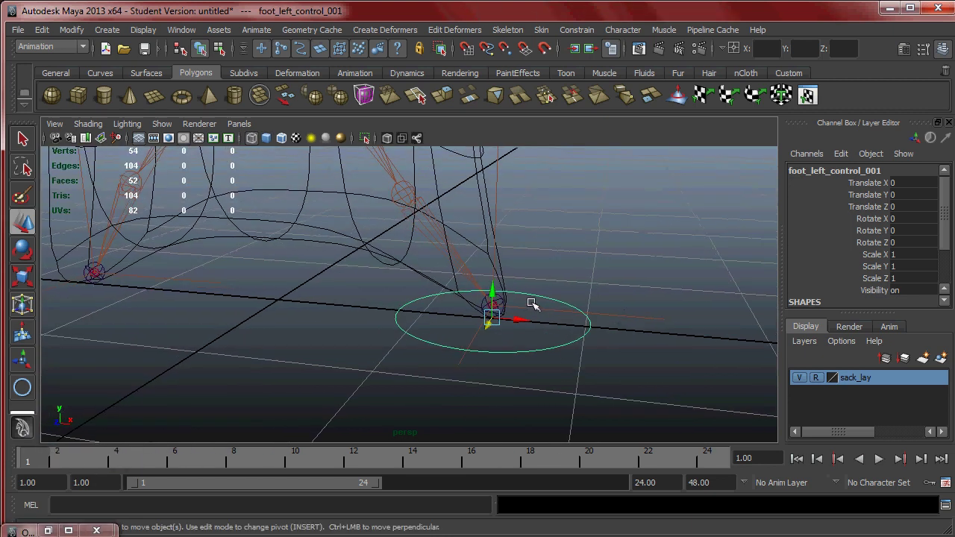
{"action": "left_click", "coordinate": [798, 377]}
{"action": "left_click_drag", "start_coordinate": [485, 313], "coordinate": [505, 313], "text": "alt"}
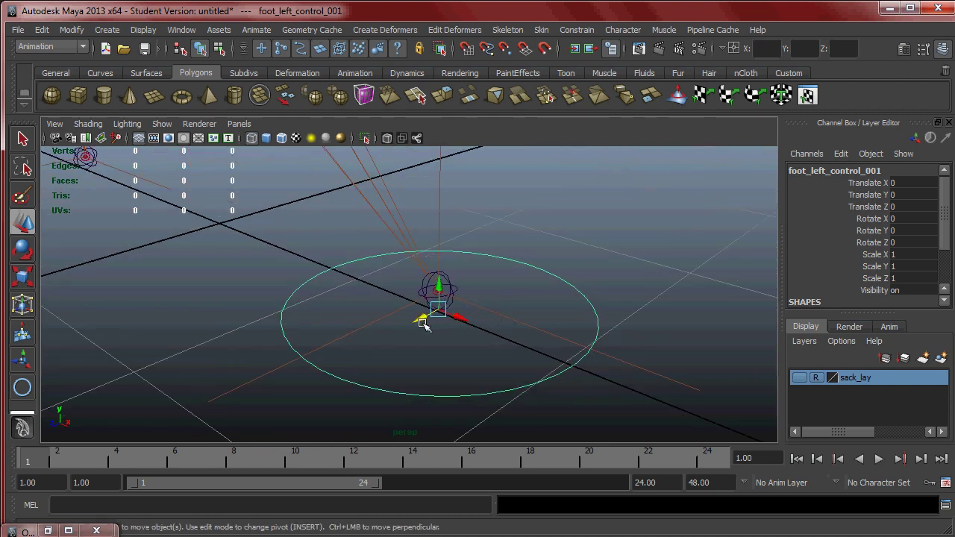
{"action": "left_click_drag", "start_coordinate": [475, 328], "coordinate": [515, 306], "text": "alt"}
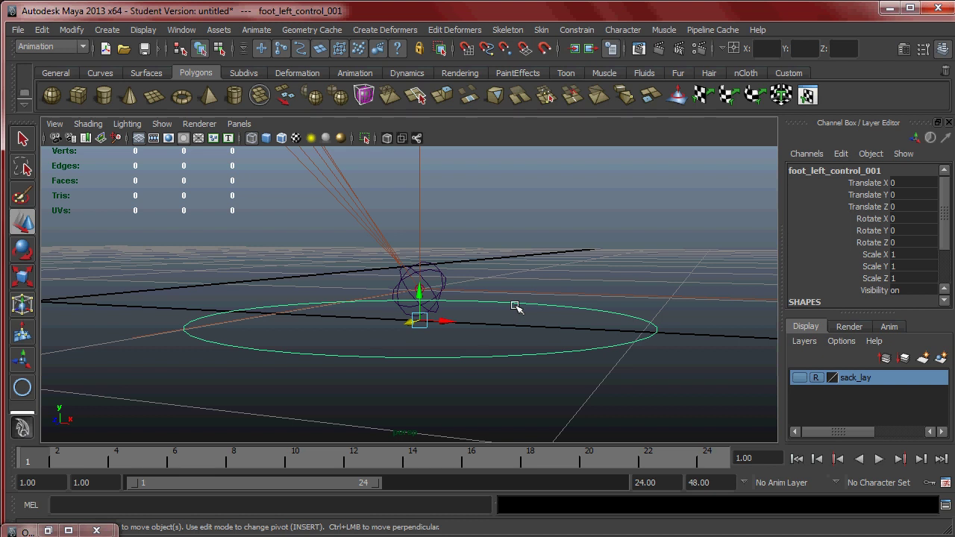
Try snapping the foot_left_control_001 circle itself to the left foot joint, and undo the move
{"action": "scroll", "coordinate": [507, 303], "scroll_direction": "up", "scroll_amount": 4}
{"action": "key", "text": "v"}
{"action": "left_click_drag", "start_coordinate": [408, 311], "coordinate": [410, 284]}
{"action": "left_click_drag", "start_coordinate": [528, 330], "coordinate": [523, 291], "text": "alt"}
{"action": "left_click_drag", "start_coordinate": [443, 290], "coordinate": [477, 295], "text": "alt"}
{"action": "key", "text": "ctrl+z"}
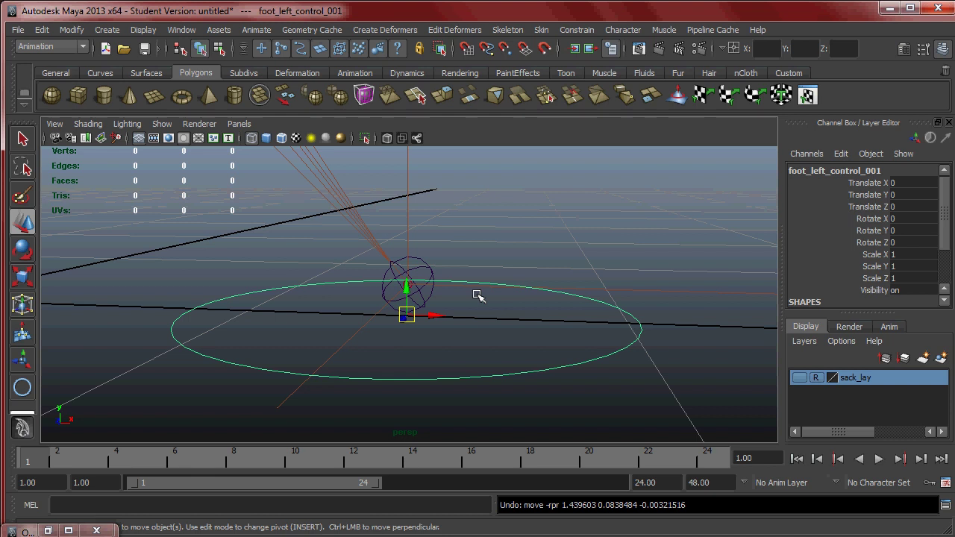
Snap the pivot of foot_left_control_001 to the left foot joint and leave pivot editing
{"action": "key", "text": "Insert"}
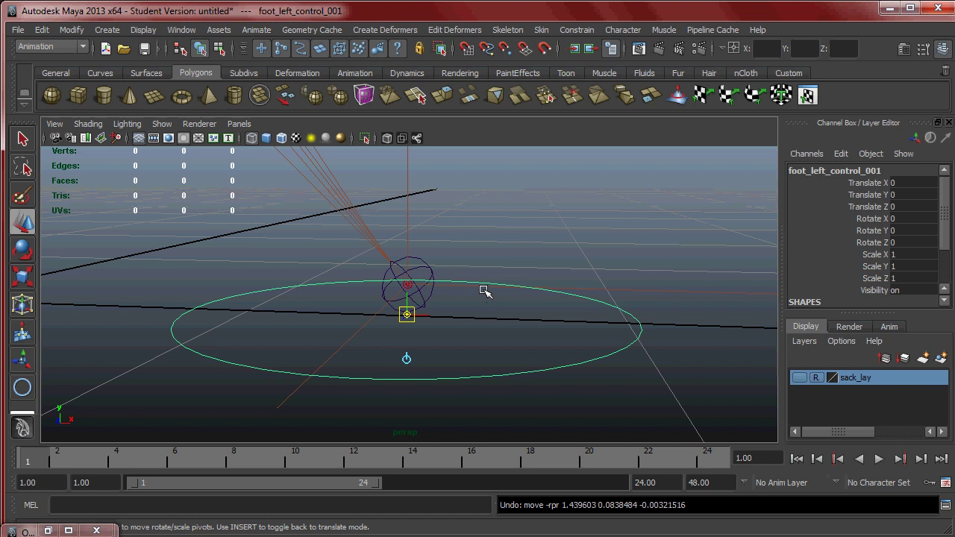
{"action": "left_click_drag", "start_coordinate": [472, 313], "coordinate": [590, 347], "text": "alt"}
{"action": "scroll", "coordinate": [405, 315], "scroll_direction": "down", "scroll_amount": 8}
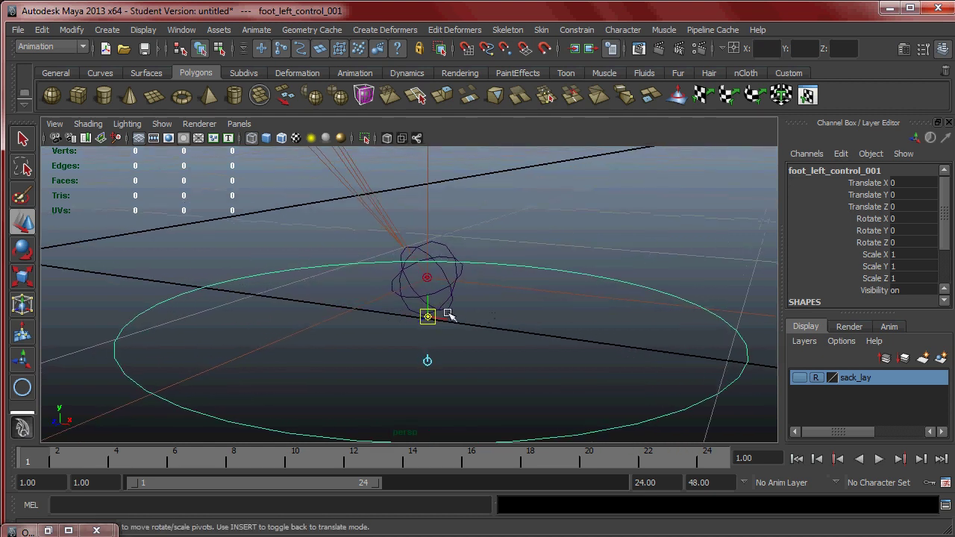
{"action": "scroll", "coordinate": [469, 316], "scroll_direction": "down", "scroll_amount": 1}
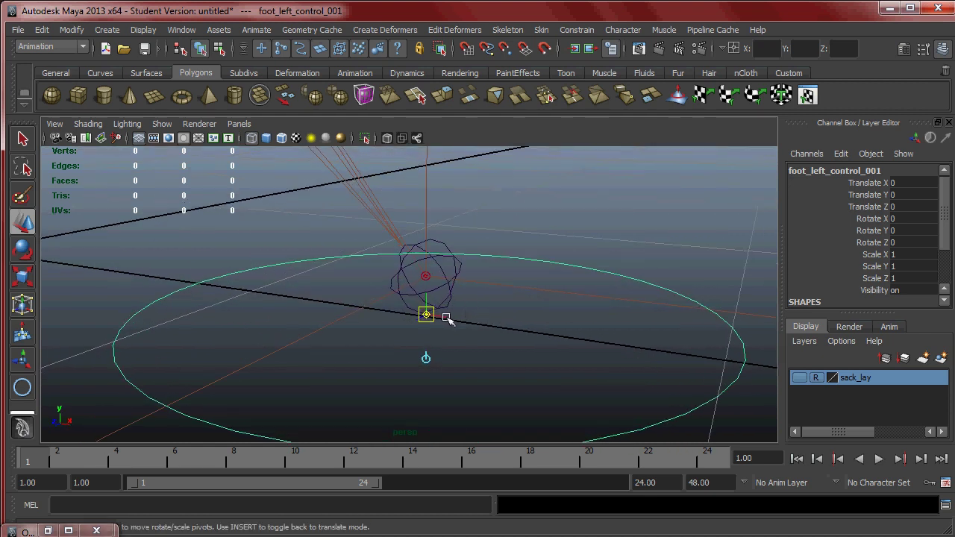
{"action": "key", "text": "v"}
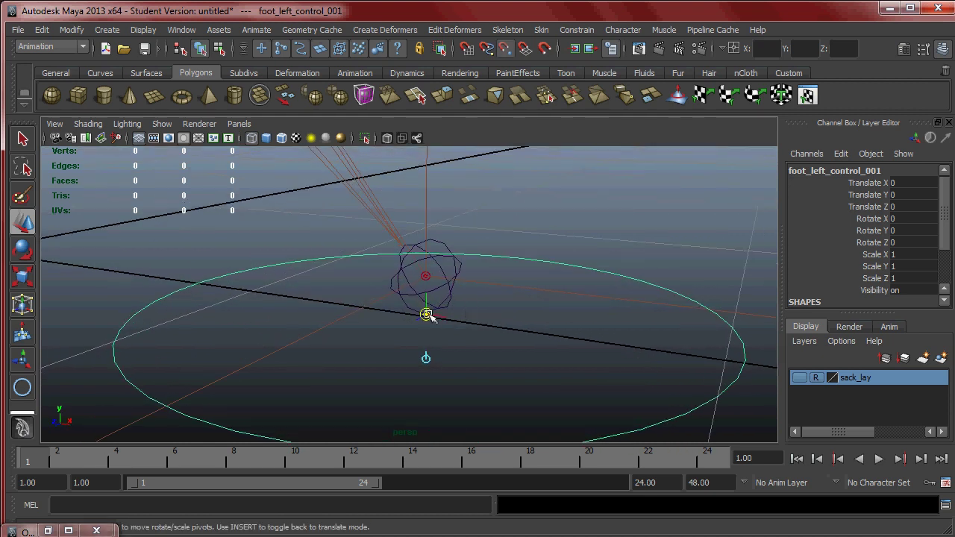
{"action": "left_click_drag", "start_coordinate": [426, 314], "coordinate": [424, 276]}
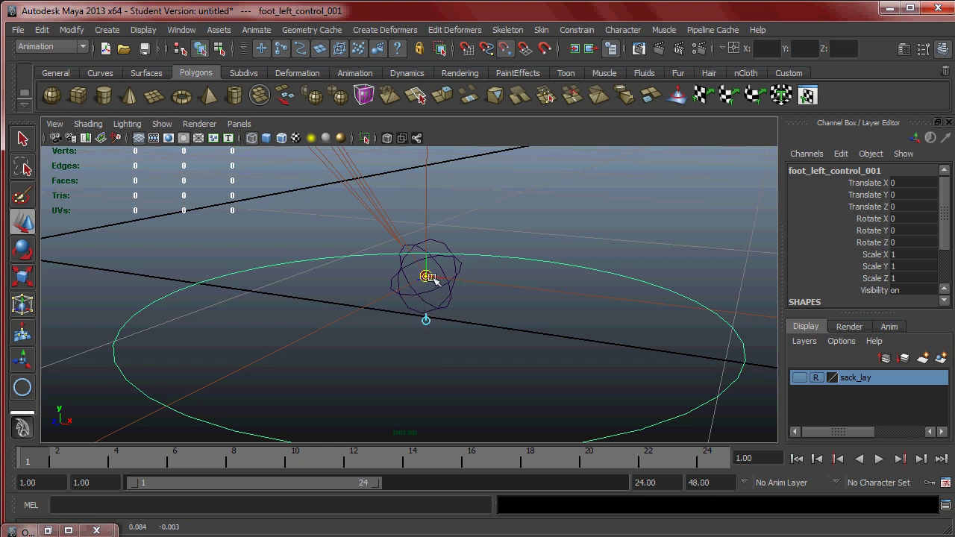
{"action": "left_click_drag", "start_coordinate": [405, 324], "coordinate": [522, 310], "text": "alt"}
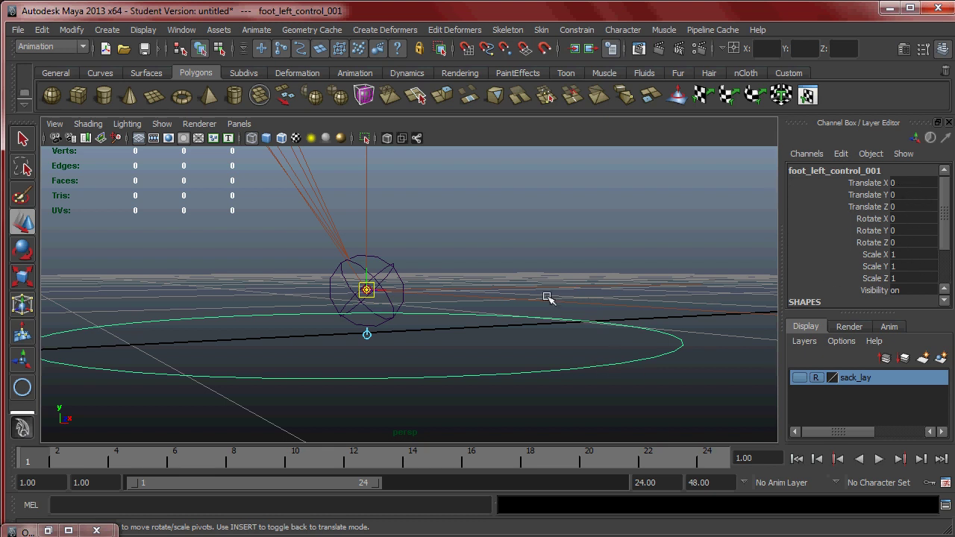
{"action": "key", "text": "Insert"}
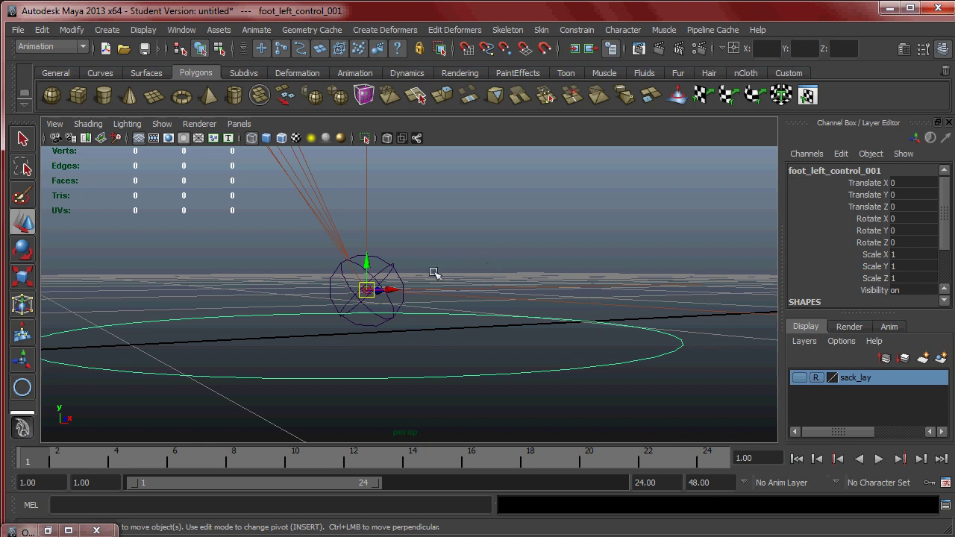
{"action": "left_click_drag", "start_coordinate": [426, 292], "coordinate": [495, 314], "text": "alt"}
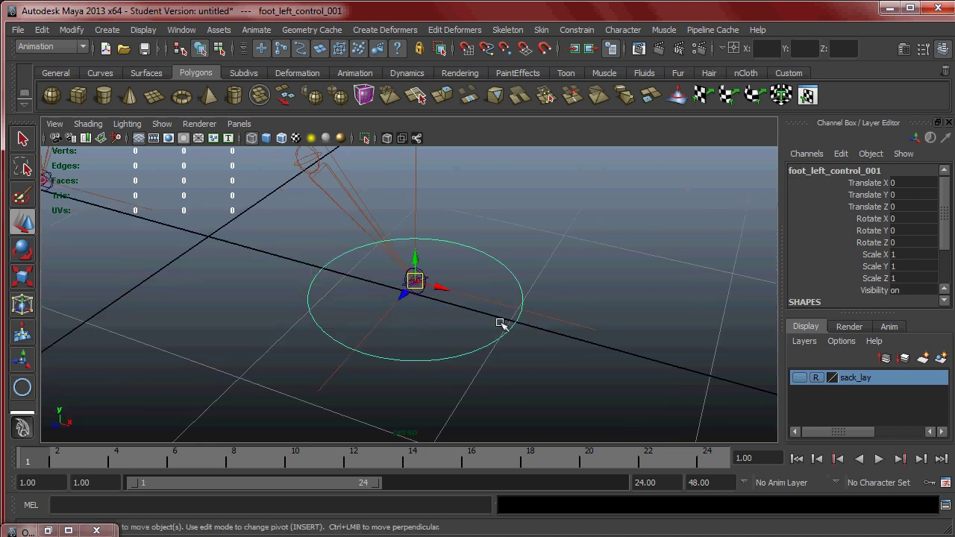
Try rotating foot_left_control_001 around its pivot at the left foot joint, and undo the rotation
{"action": "left_click_drag", "start_coordinate": [511, 361], "coordinate": [433, 298], "text": "alt"}
{"action": "key", "text": "e"}
{"action": "left_click_drag", "start_coordinate": [394, 273], "coordinate": [559, 311]}
{"action": "key", "text": "ctrl+z"}
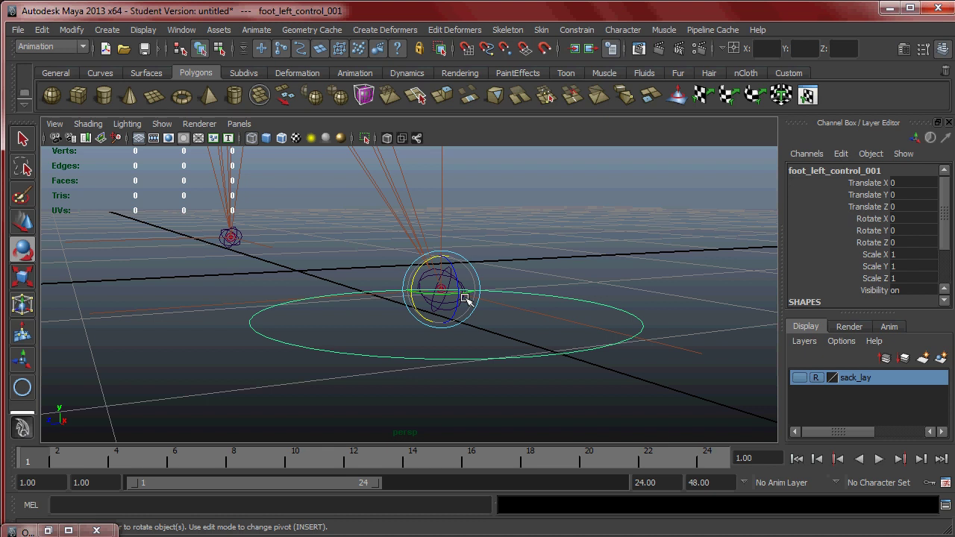
Reset the transformations of foot_left_control_001 to bring its pivot back to the world origin
{"action": "left_click", "coordinate": [604, 353]}
{"action": "left_click", "coordinate": [529, 364]}
{"action": "left_click_drag", "start_coordinate": [558, 362], "coordinate": [561, 322], "text": "alt"}
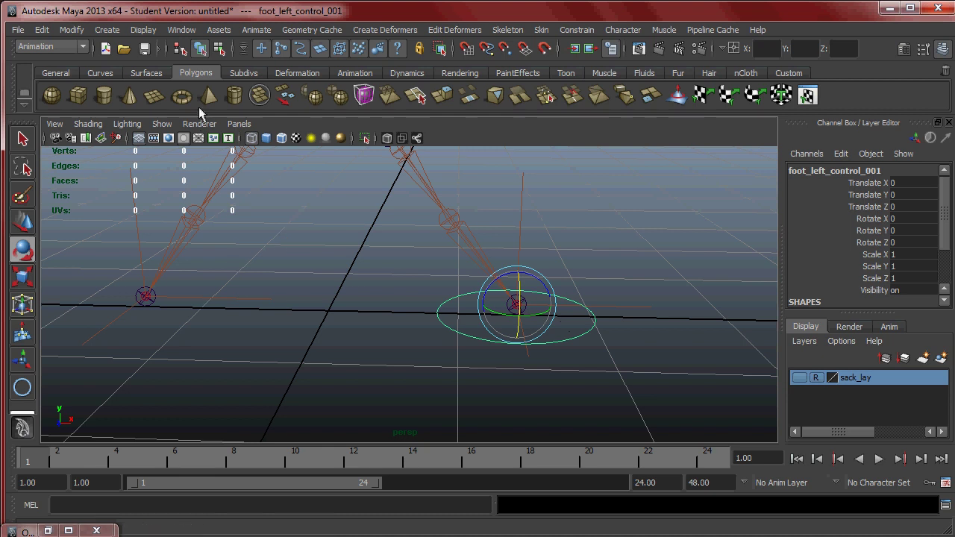
{"action": "left_click", "coordinate": [72, 30]}
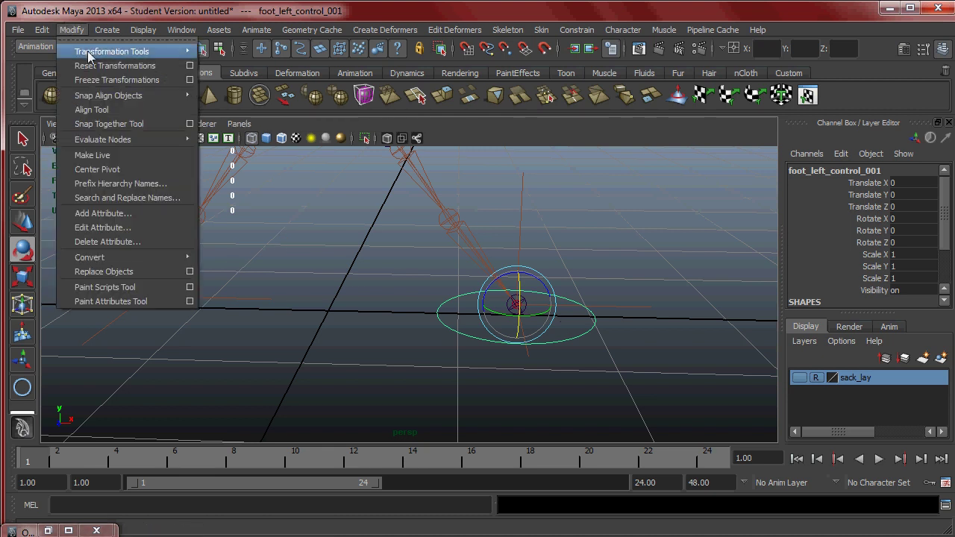
{"action": "left_click", "coordinate": [112, 65]}
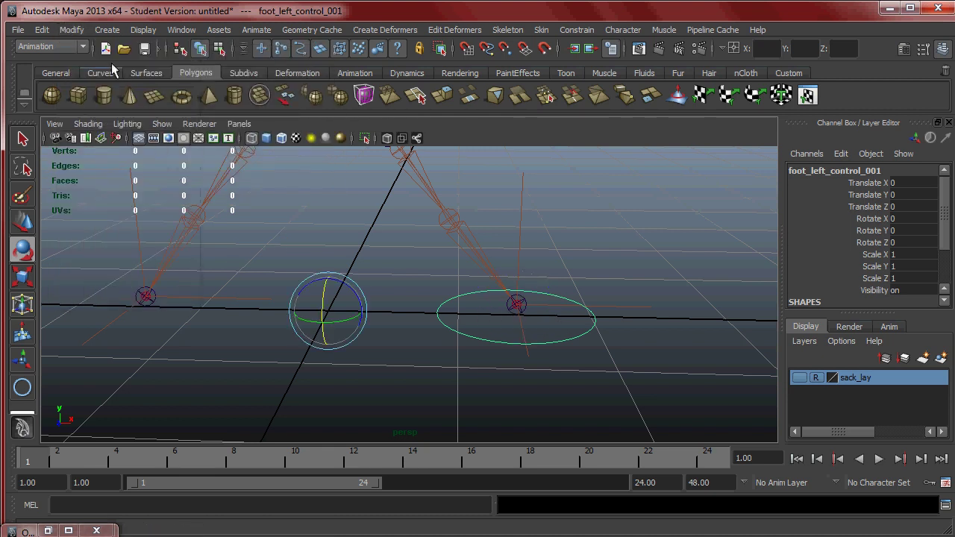
Mirror foot_left_control_001 to the right foot with Duplicate Special, making one copy at Scale X -1, and close the options
{"action": "left_click", "coordinate": [42, 29]}
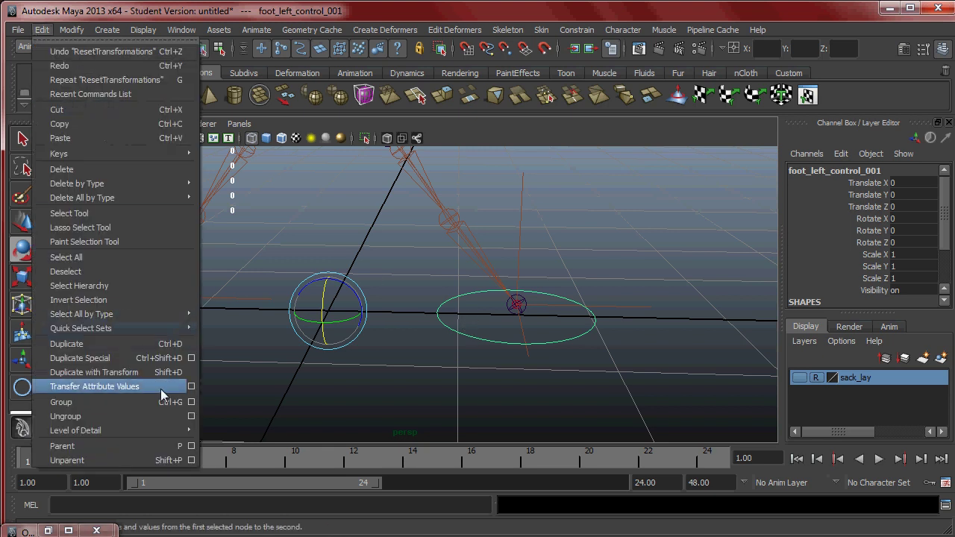
{"action": "left_click", "coordinate": [191, 358]}
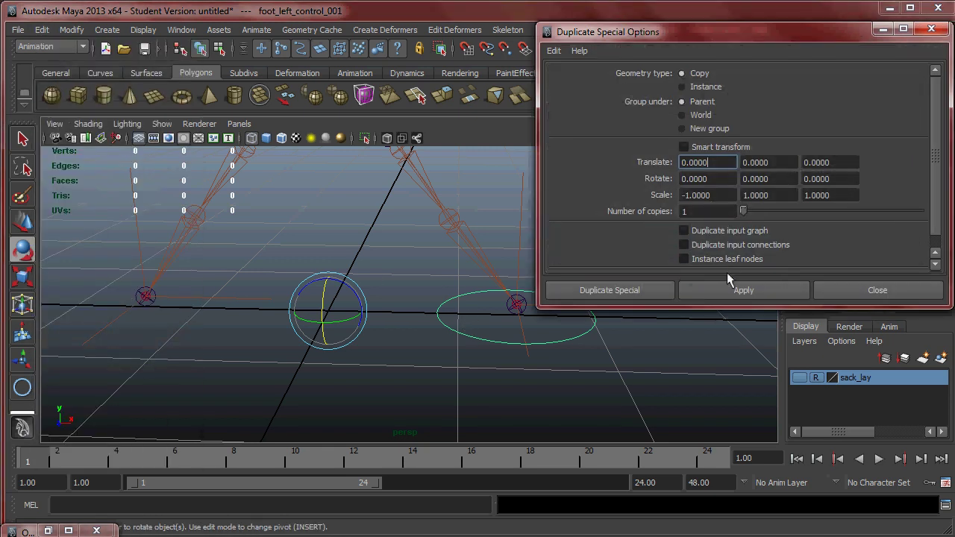
{"action": "left_click", "coordinate": [747, 291]}
{"action": "left_click", "coordinate": [865, 290]}
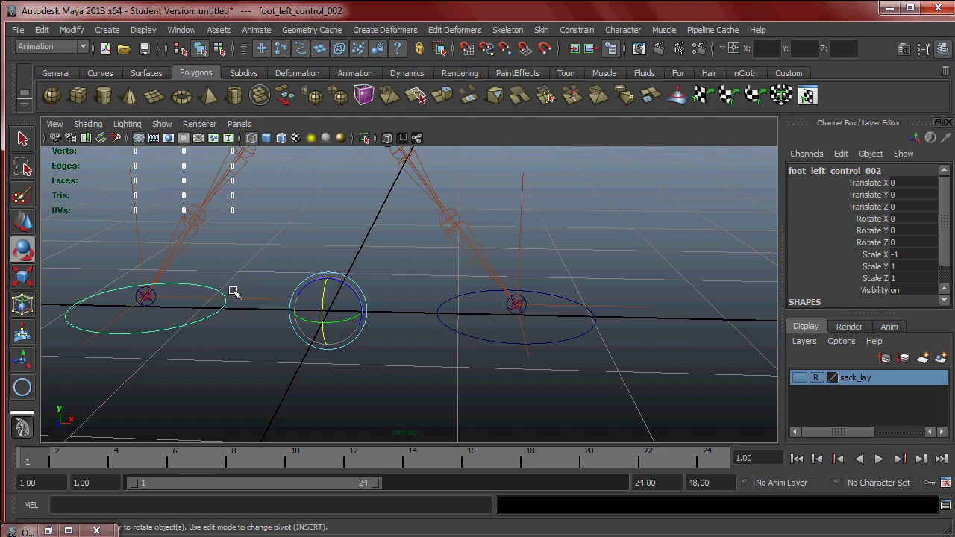
Freeze the transformations of the mirrored circle foot_left_control_002 and of foot_left_control_001
{"action": "left_click", "coordinate": [71, 30]}
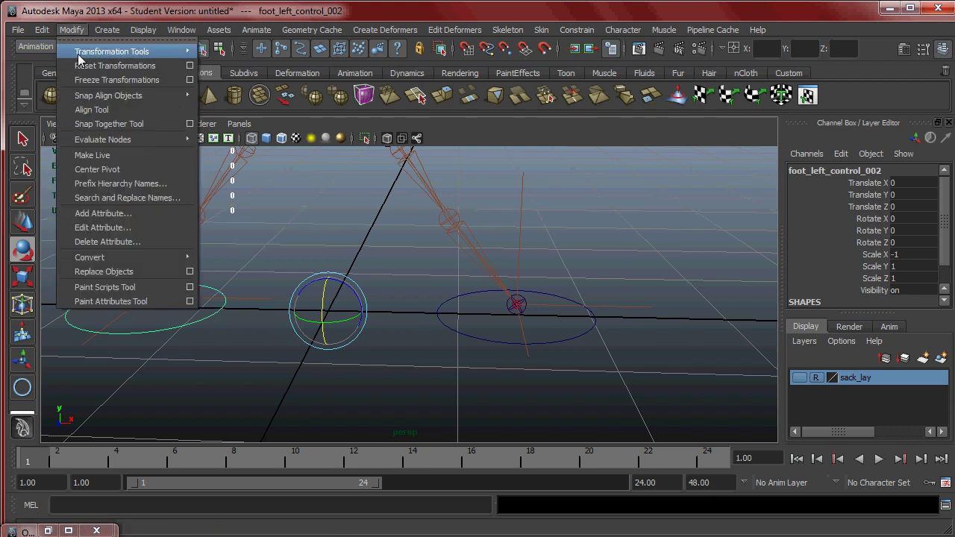
{"action": "left_click", "coordinate": [93, 94]}
{"action": "left_click", "coordinate": [452, 328]}
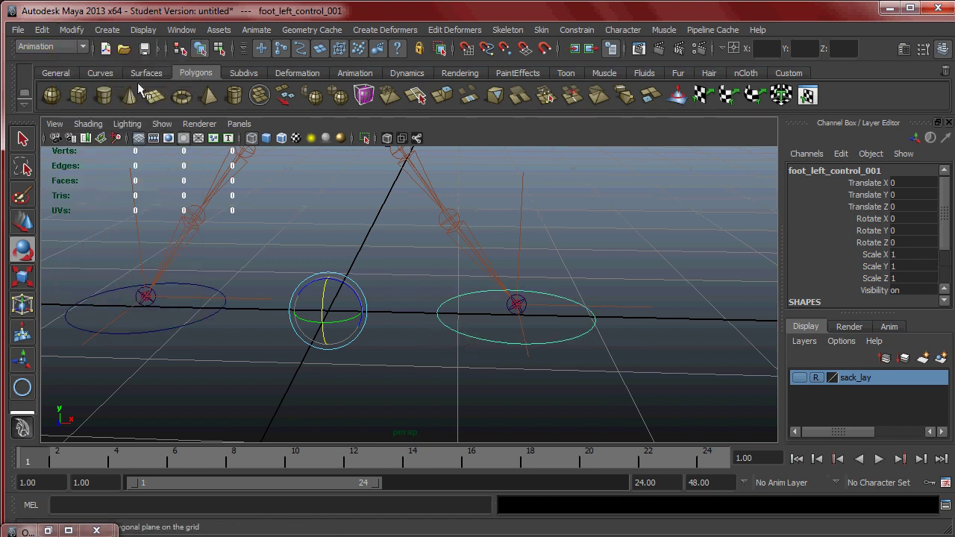
{"action": "left_click", "coordinate": [72, 30]}
{"action": "left_click", "coordinate": [97, 80]}
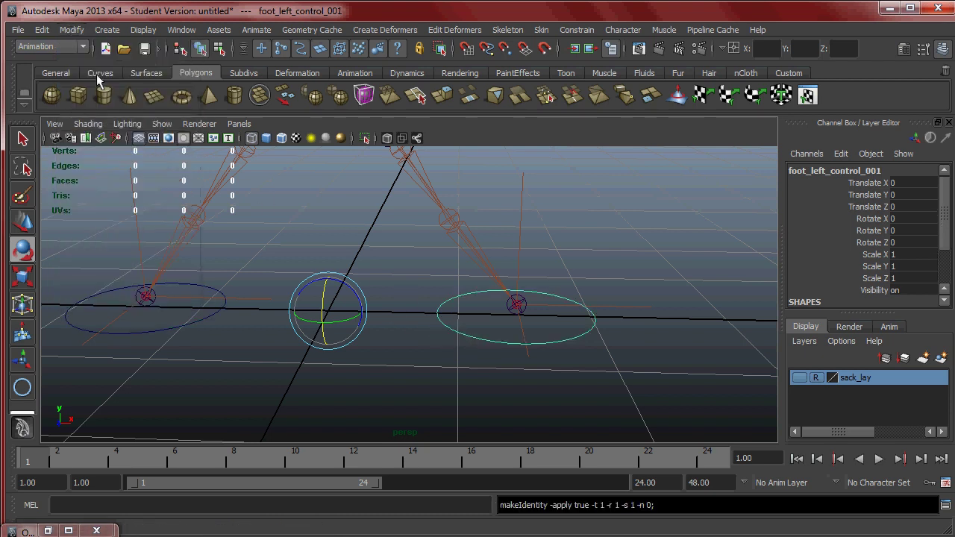
Snap the pivot of foot_left_control_001 from the origin onto the left foot joint
{"action": "left_click", "coordinate": [200, 328]}
{"action": "left_click_drag", "start_coordinate": [477, 324], "coordinate": [487, 367]}
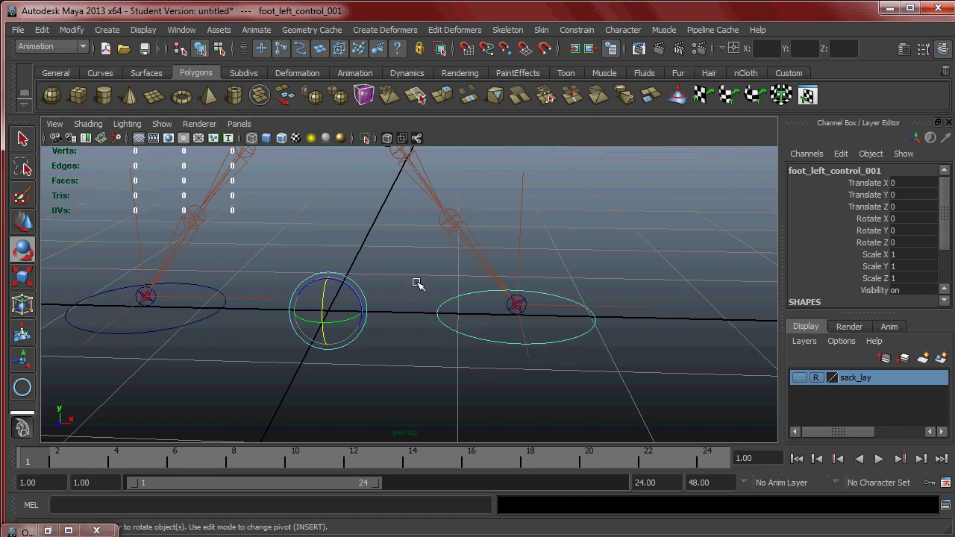
{"action": "left_click_drag", "start_coordinate": [448, 286], "coordinate": [400, 282], "text": "alt"}
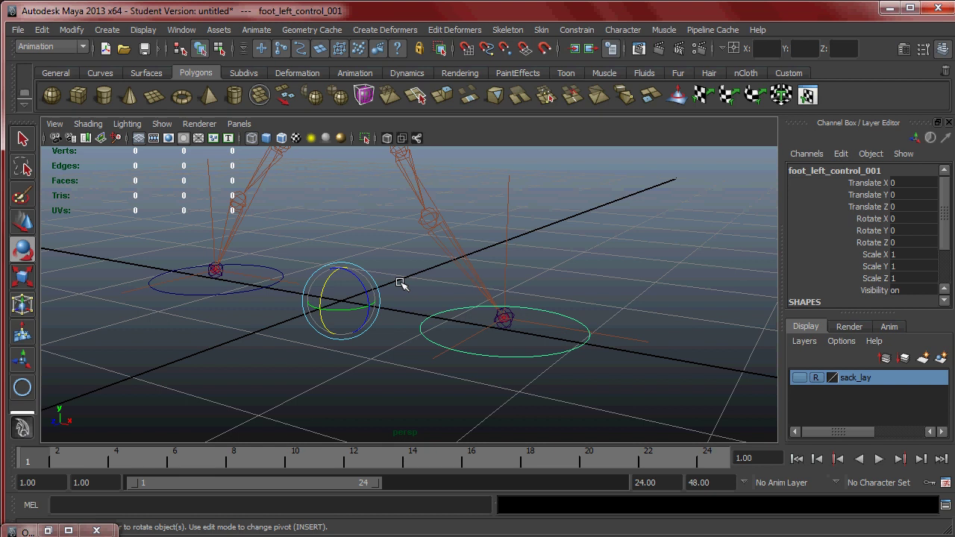
{"action": "key", "text": "Insert"}
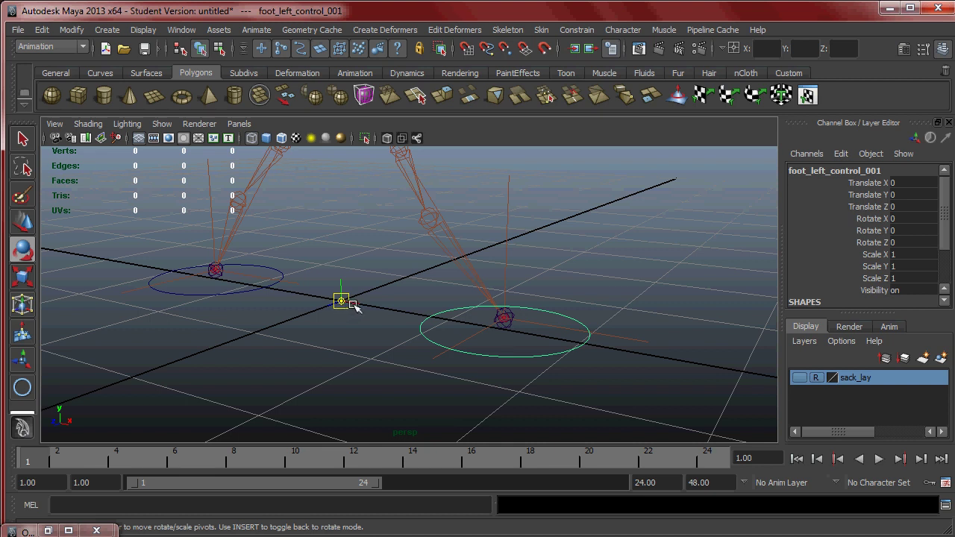
{"action": "key", "text": "v"}
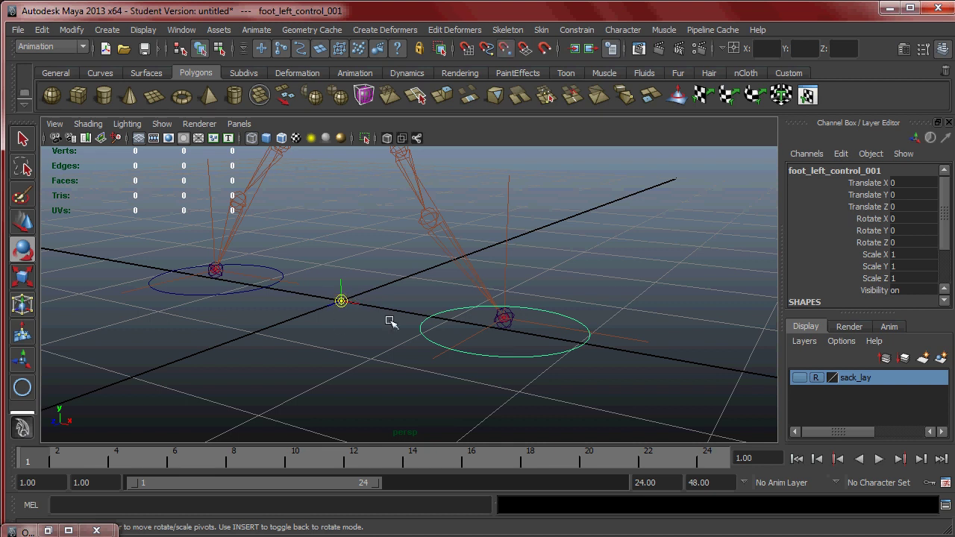
{"action": "mouse_move", "coordinate": [341, 301]}
{"action": "left_mouse_down"}
{"action": "mouse_move", "coordinate": [455, 306]}
{"action": "mouse_move", "coordinate": [511, 321]}
{"action": "left_mouse_up"}
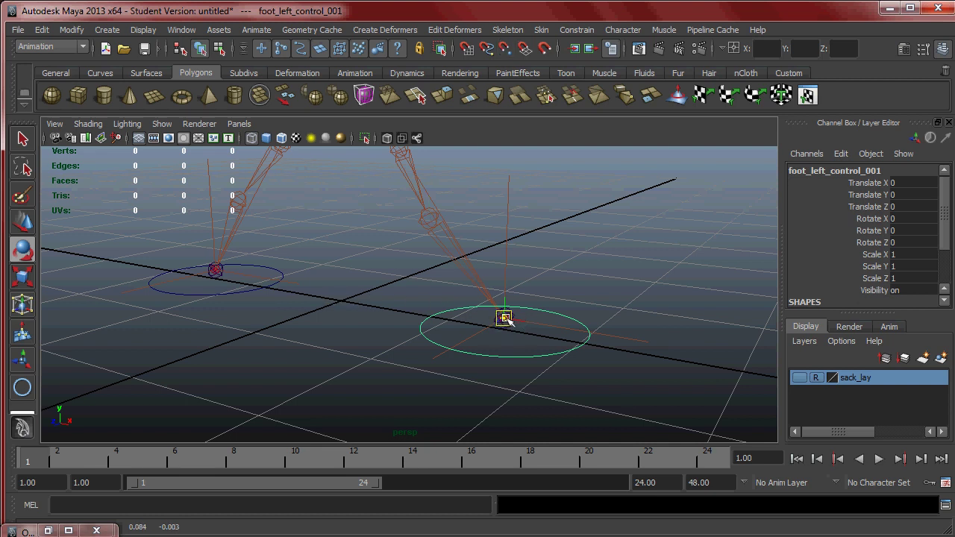
Snap the pivot of the mirrored circle foot_left_control_002 to the right foot joint and leave pivot editing
{"action": "left_click", "coordinate": [281, 283]}
{"action": "left_click", "coordinate": [254, 292]}
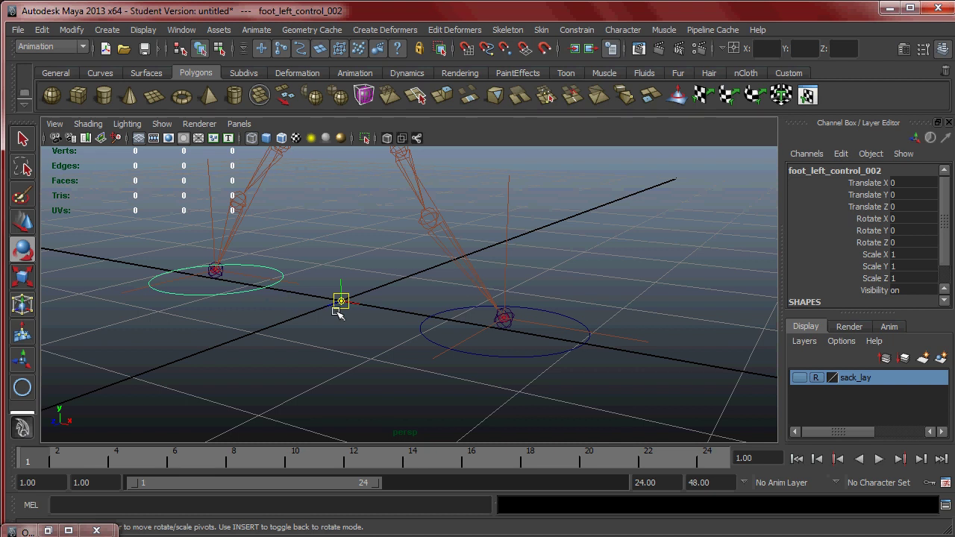
{"action": "left_click_drag", "start_coordinate": [341, 300], "coordinate": [224, 276]}
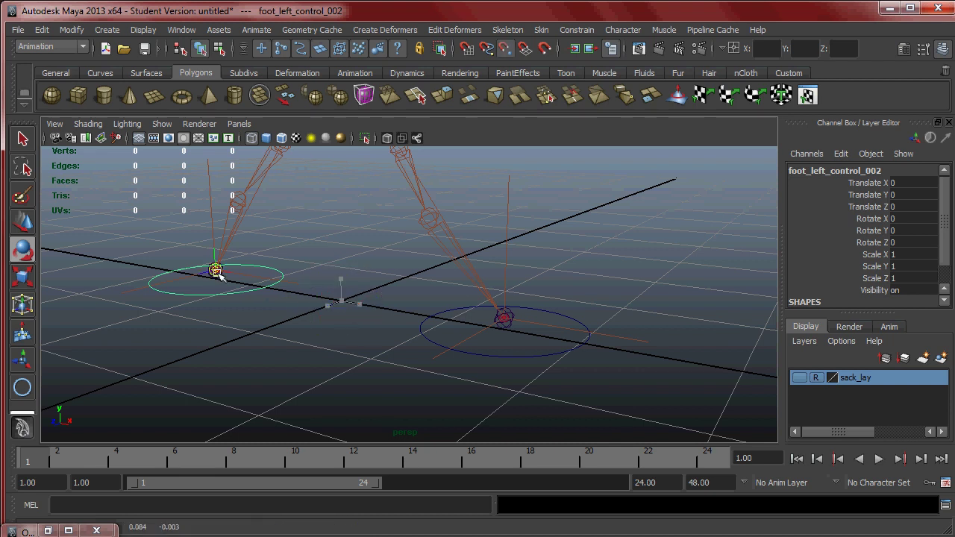
{"action": "key", "text": "Insert"}
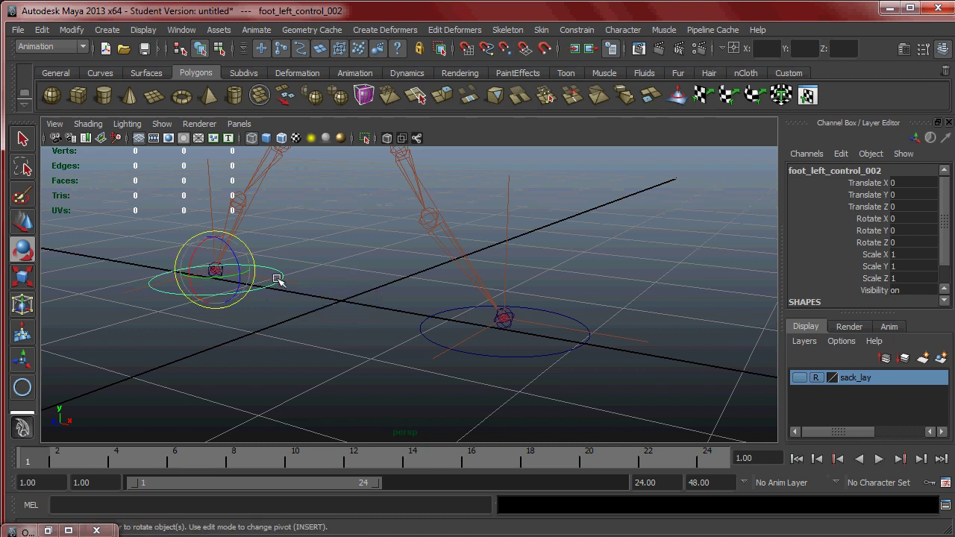
Rename foot_left_control_002 to foot_right_control_001 in the restored Outliner
{"action": "left_click", "coordinate": [470, 355]}
{"action": "left_click_drag", "start_coordinate": [349, 298], "coordinate": [373, 287], "text": "alt"}
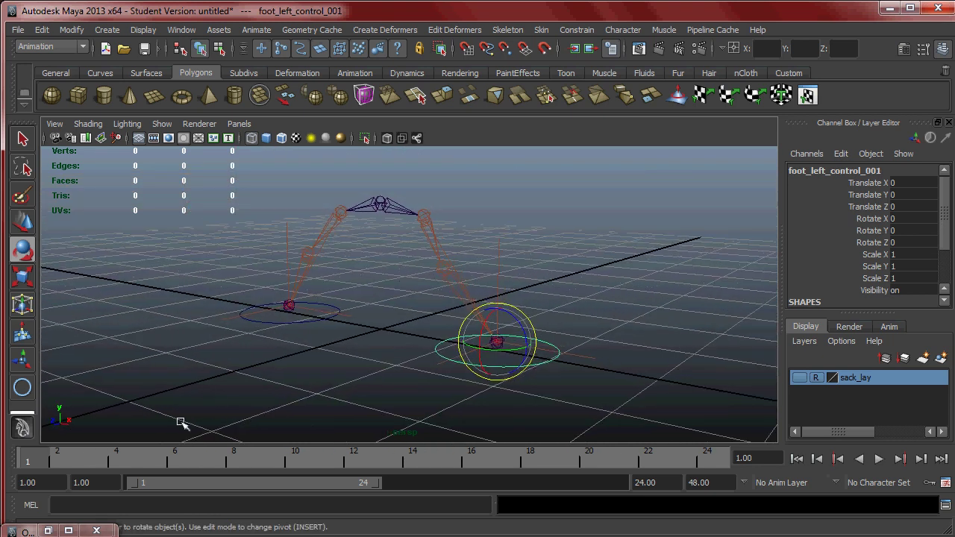
{"action": "left_click", "coordinate": [48, 530]}
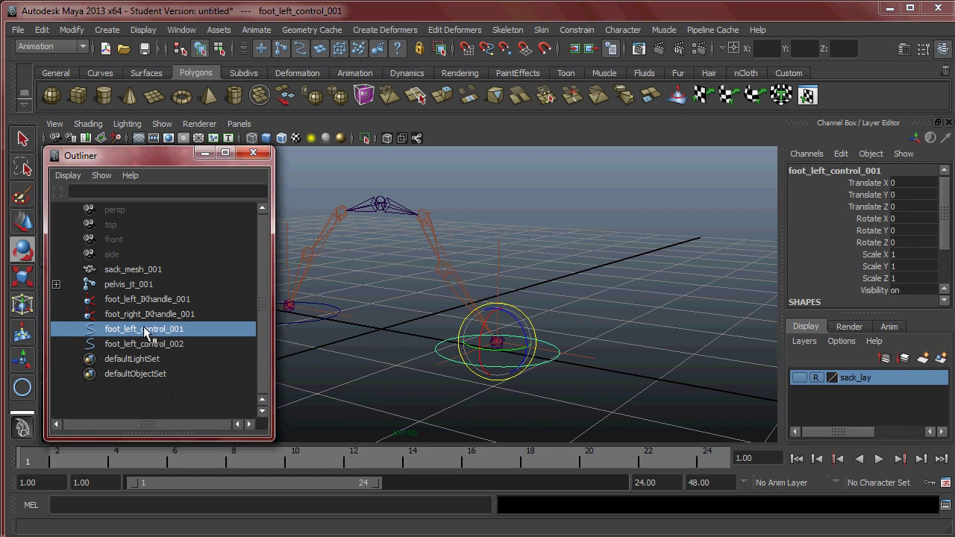
{"action": "double_click", "coordinate": [146, 334]}
{"action": "left_click", "coordinate": [163, 346]}
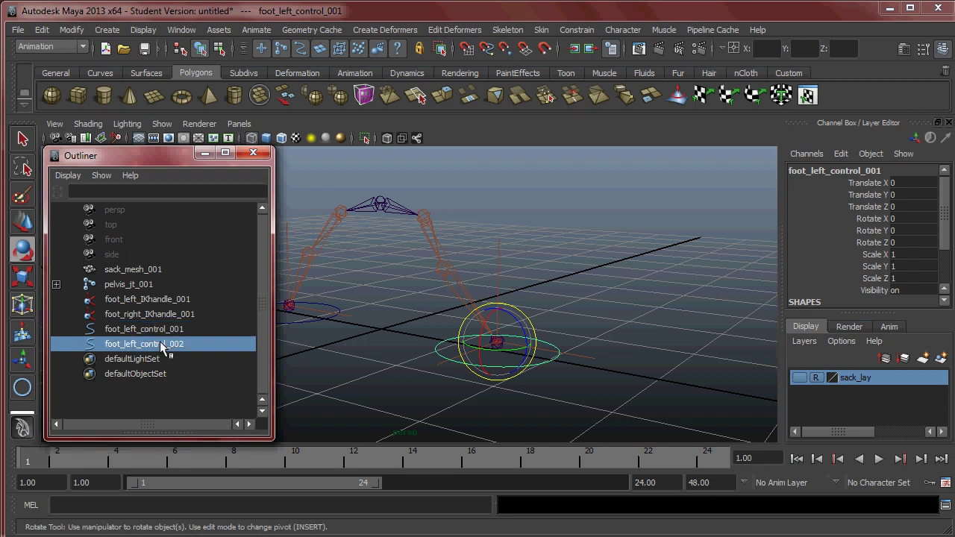
{"action": "double_click", "coordinate": [162, 346]}
{"action": "left_click_drag", "start_coordinate": [117, 345], "coordinate": [227, 354]}
{"action": "type", "text": "r"}
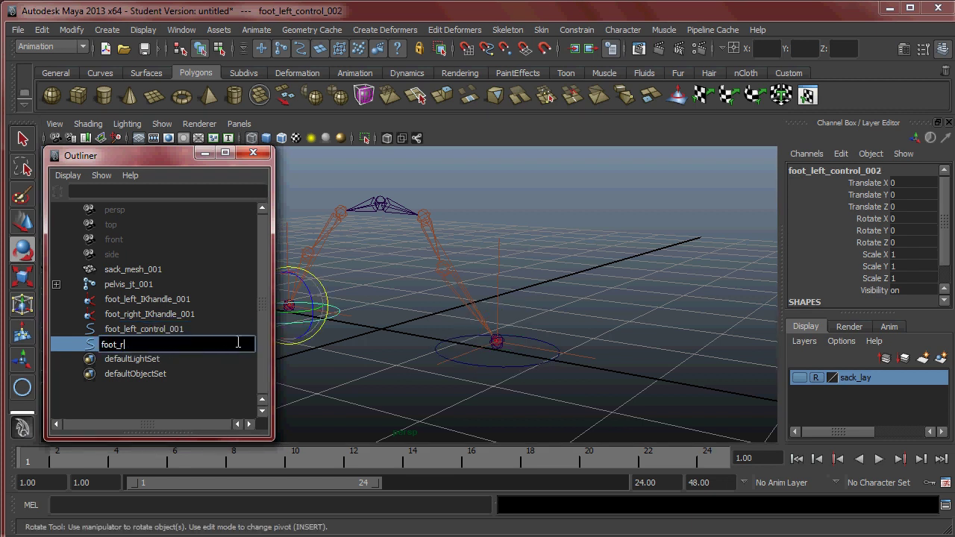
{"action": "type", "text": "ight_control_001"}
{"action": "key", "text": "Return"}
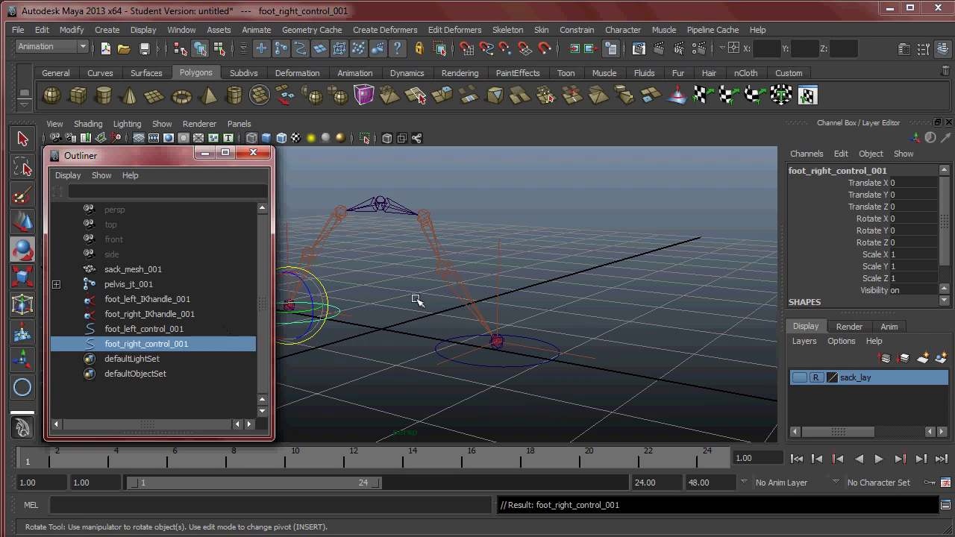
Try moving foot_left_IKhandle_001 to test the left leg, and undo the move
{"action": "left_click_drag", "start_coordinate": [544, 313], "coordinate": [505, 332], "text": "alt"}
{"action": "left_click", "coordinate": [575, 306]}
{"action": "key", "text": "w"}
{"action": "left_click_drag", "start_coordinate": [474, 365], "coordinate": [547, 343]}
{"action": "key", "text": "ctrl+z"}
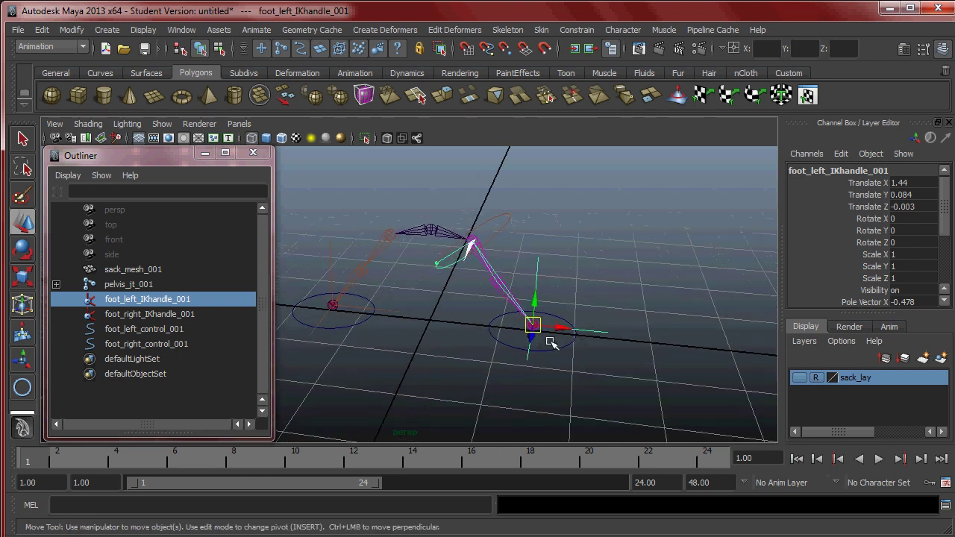
Select the two foot circles in turn, try several moves of foot_left_IKhandle_001, and undo them
{"action": "left_click", "coordinate": [558, 347]}
{"action": "left_click", "coordinate": [341, 320]}
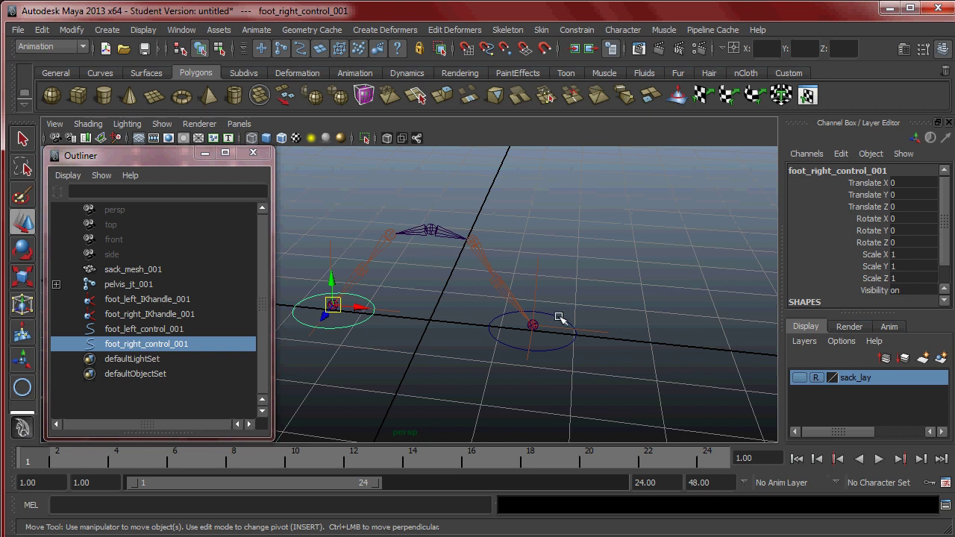
{"action": "left_click", "coordinate": [560, 318]}
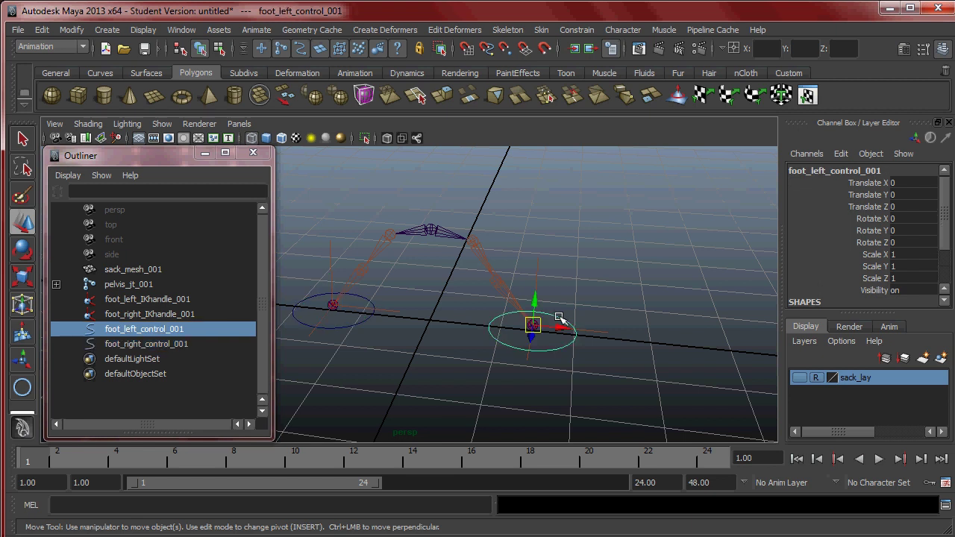
{"action": "left_click", "coordinate": [602, 331]}
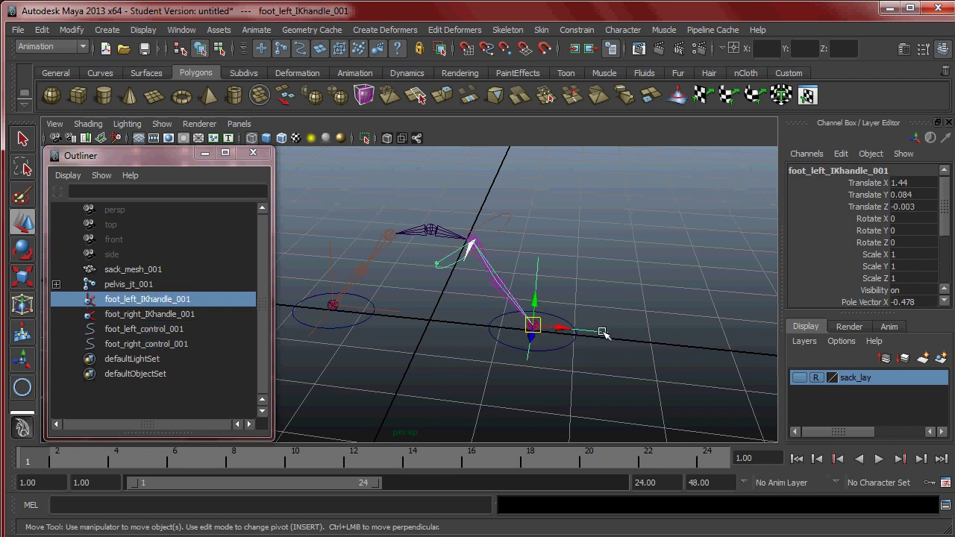
{"action": "left_click_drag", "start_coordinate": [581, 323], "coordinate": [483, 336], "text": "alt"}
{"action": "left_click_drag", "start_coordinate": [483, 346], "coordinate": [461, 320]}
{"action": "left_click_drag", "start_coordinate": [512, 363], "coordinate": [528, 384]}
{"action": "left_click_drag", "start_coordinate": [480, 350], "coordinate": [524, 358]}
{"action": "key", "text": "z"}
{"action": "key", "text": "z"}
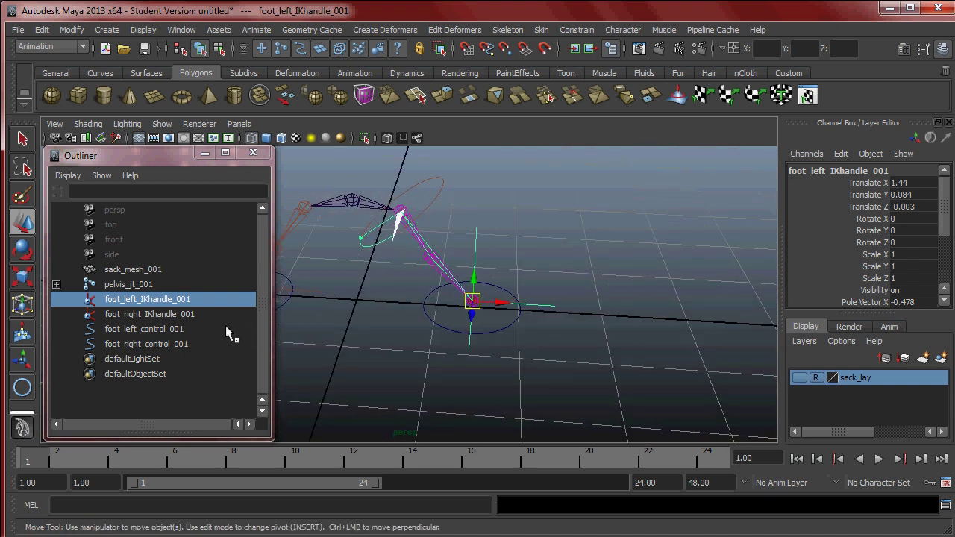
Alternate the selection between foot_left_control_001 and the left IK handle, try moving the circle by itself, and undo the move
{"action": "left_click", "coordinate": [366, 352]}
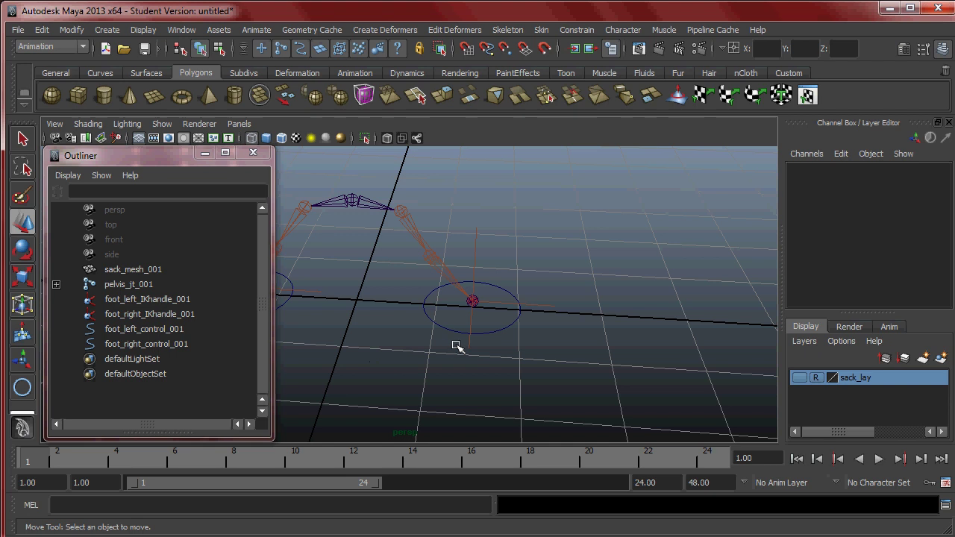
{"action": "left_click", "coordinate": [508, 324]}
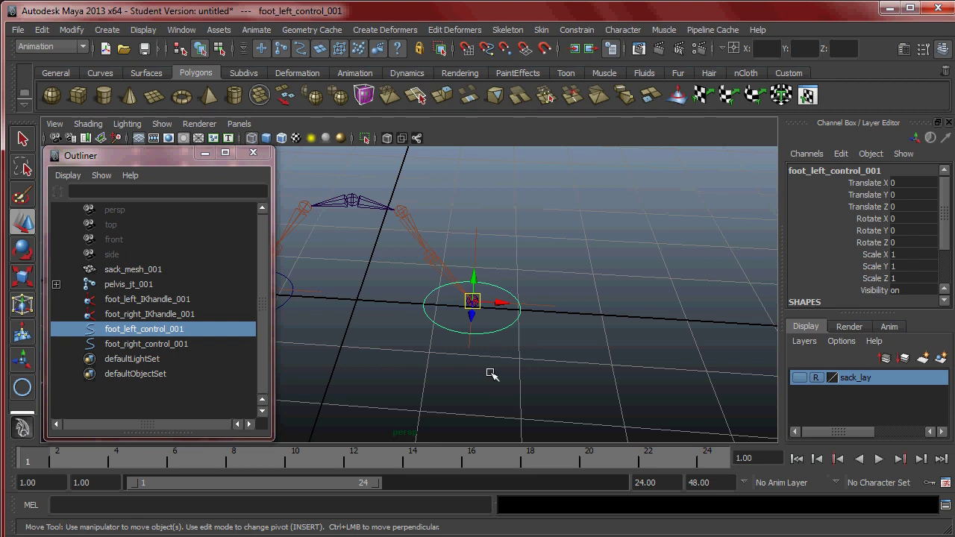
{"action": "left_click", "coordinate": [532, 255]}
{"action": "left_click", "coordinate": [530, 306]}
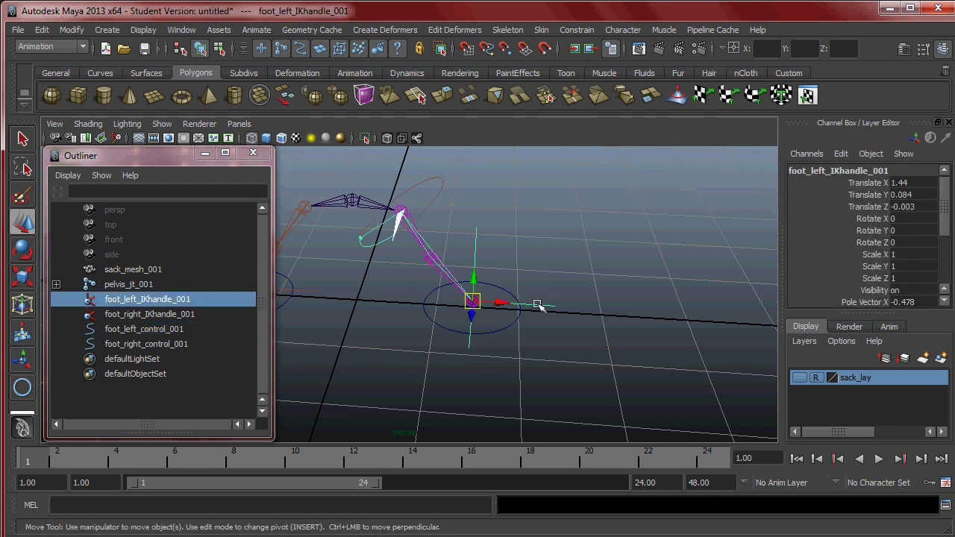
{"action": "left_click", "coordinate": [509, 327]}
{"action": "left_click", "coordinate": [531, 302]}
{"action": "left_click", "coordinate": [510, 328]}
{"action": "mouse_move", "coordinate": [475, 302]}
{"action": "left_mouse_down"}
{"action": "mouse_move", "coordinate": [533, 335]}
{"action": "mouse_move", "coordinate": [509, 309]}
{"action": "mouse_move", "coordinate": [475, 318]}
{"action": "left_mouse_up"}
{"action": "key", "text": "ctrl+z"}
{"action": "key", "text": "ctrl+z"}
{"action": "key", "text": "ctrl+z"}
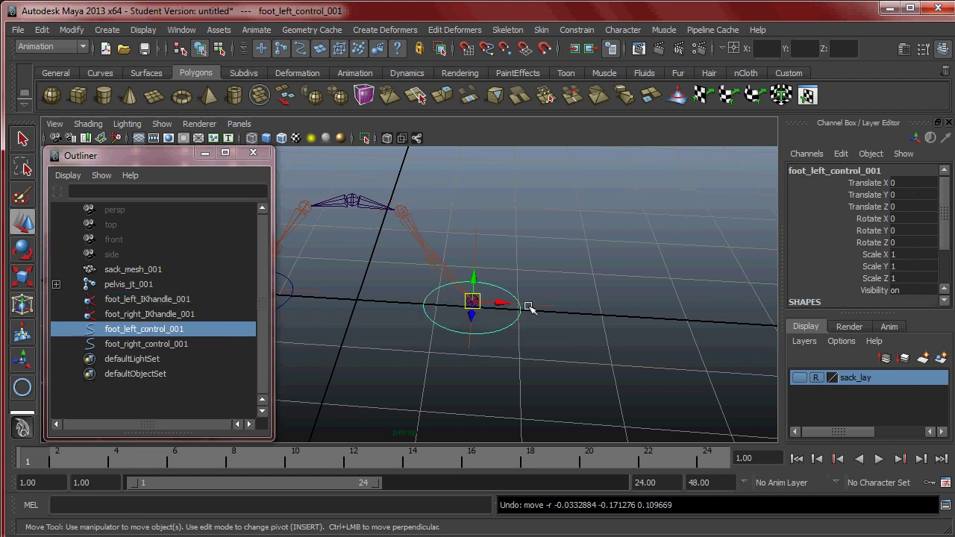
Deselect foot_left_IKhandle_001 and select the foot_left_control_001 circle
{"action": "left_click", "coordinate": [535, 302]}
{"action": "left_click", "coordinate": [541, 305]}
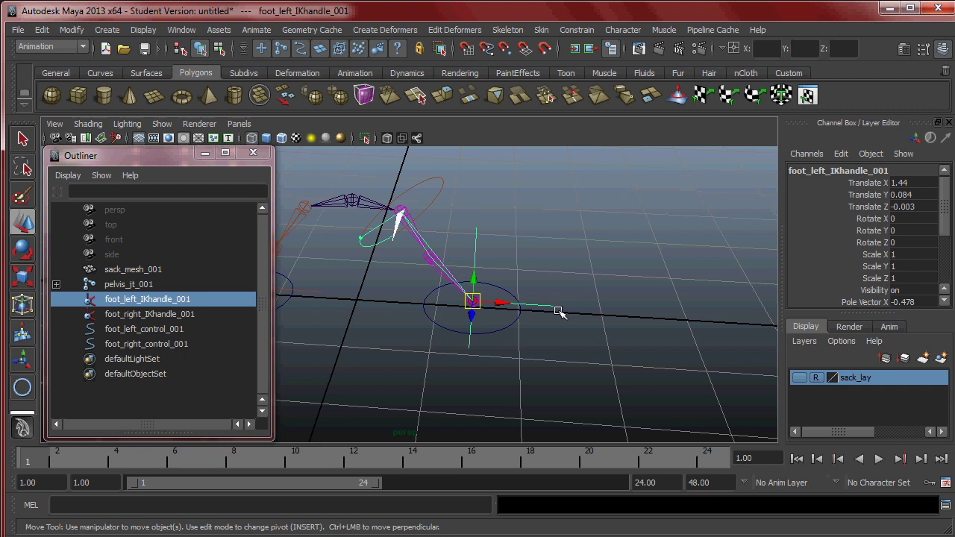
{"action": "left_click", "coordinate": [531, 341]}
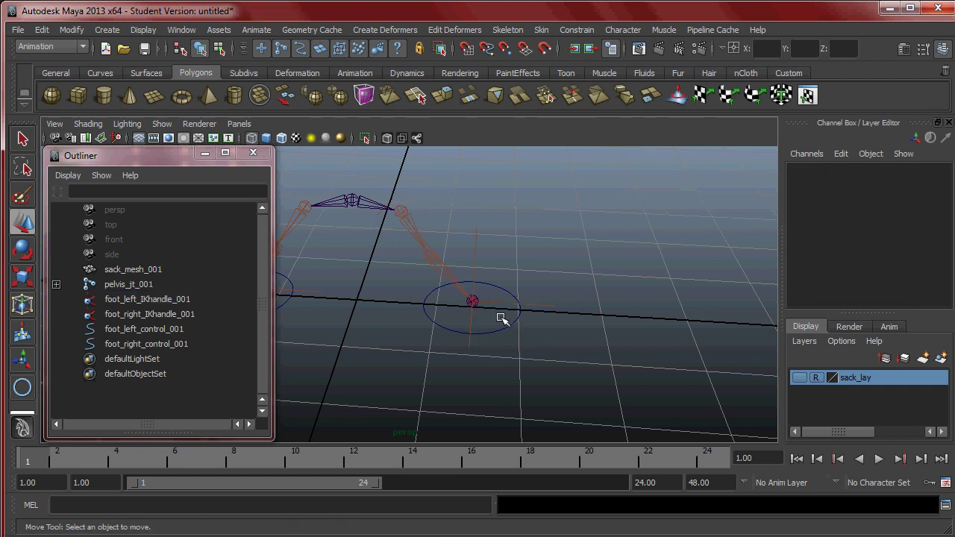
{"action": "left_click_drag", "start_coordinate": [499, 316], "coordinate": [515, 348]}
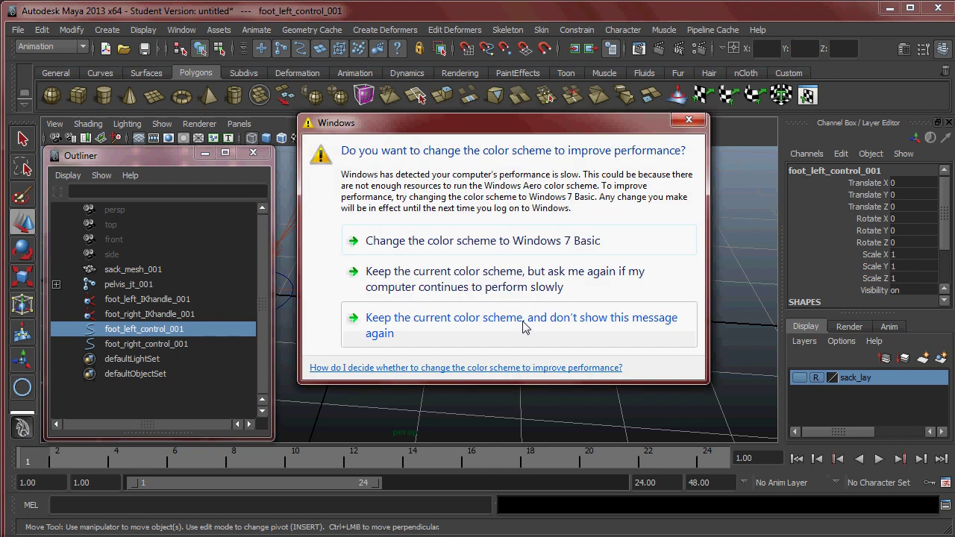
Dismiss the Windows color scheme prompt, and select foot_left_control_001 followed by foot_left_IKhandle_001
{"action": "left_click", "coordinate": [683, 121]}
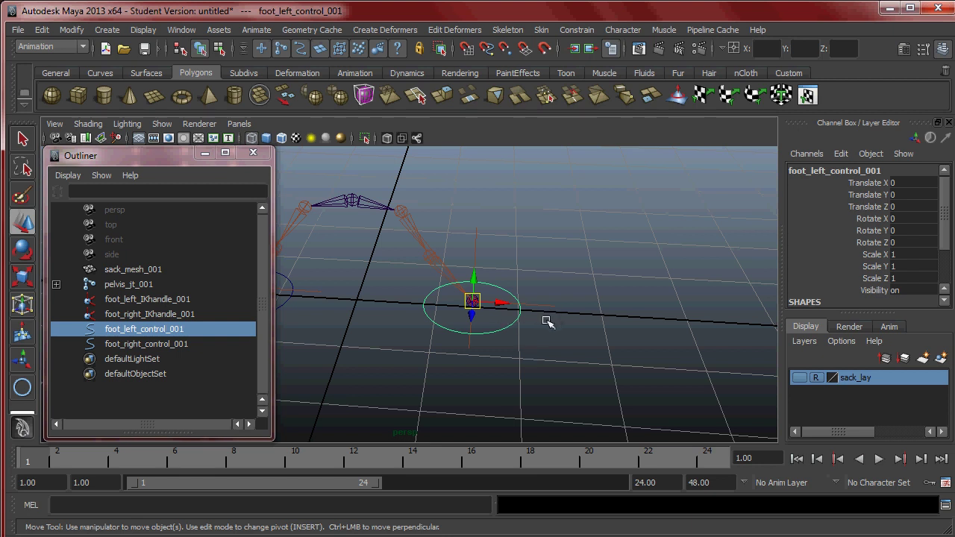
{"action": "key", "text": "q"}
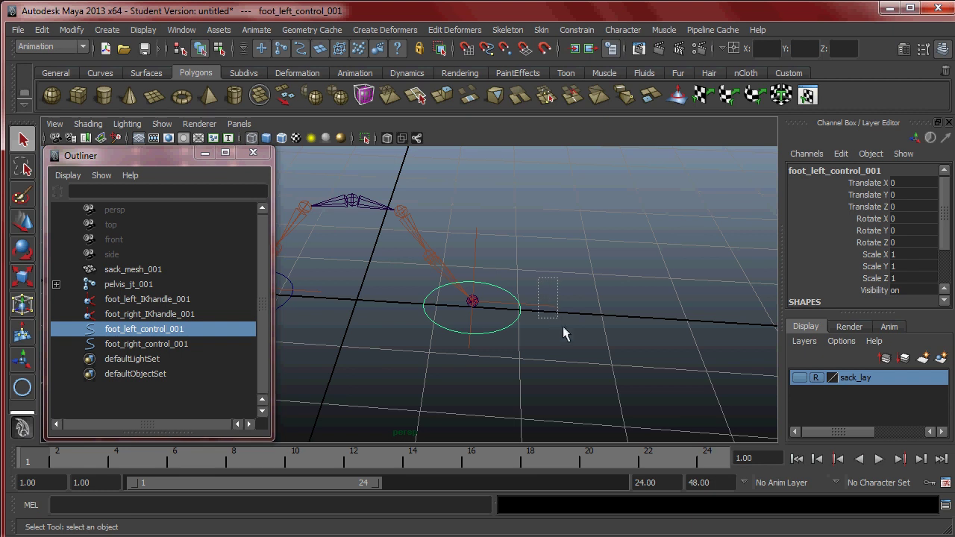
{"action": "left_click_drag", "start_coordinate": [555, 313], "coordinate": [575, 347], "text": "shift"}
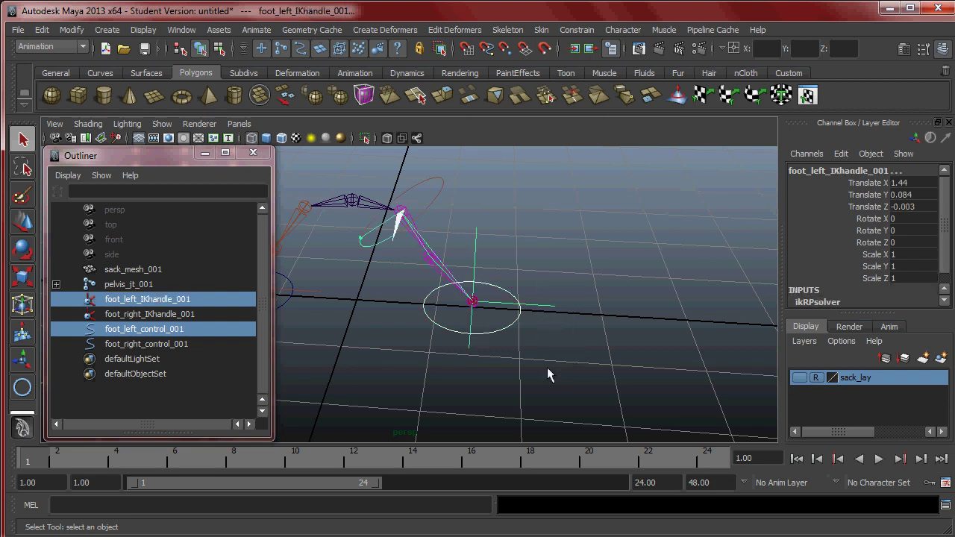
{"action": "left_click", "coordinate": [560, 358]}
{"action": "left_click_drag", "start_coordinate": [491, 313], "coordinate": [524, 347]}
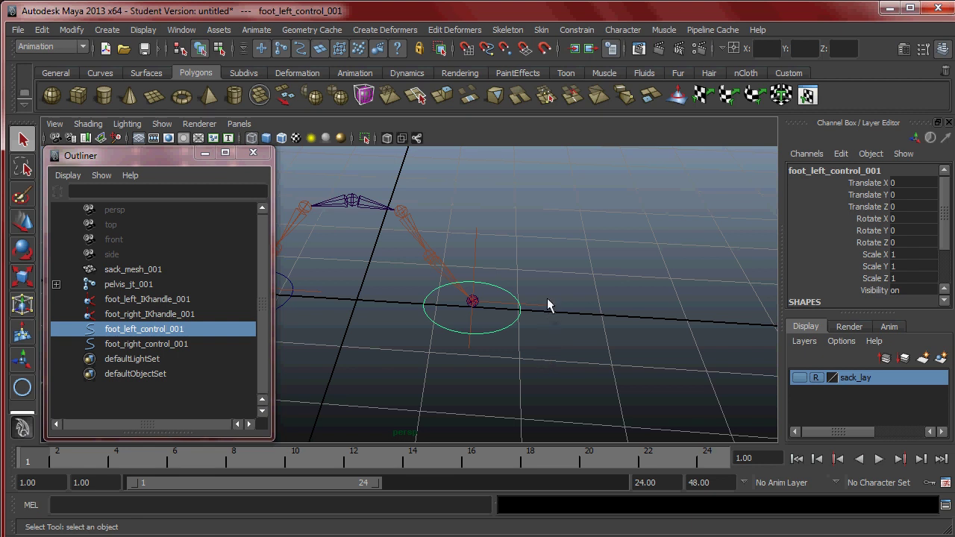
{"action": "left_click_drag", "start_coordinate": [565, 334], "coordinate": [567, 335], "text": "shift"}
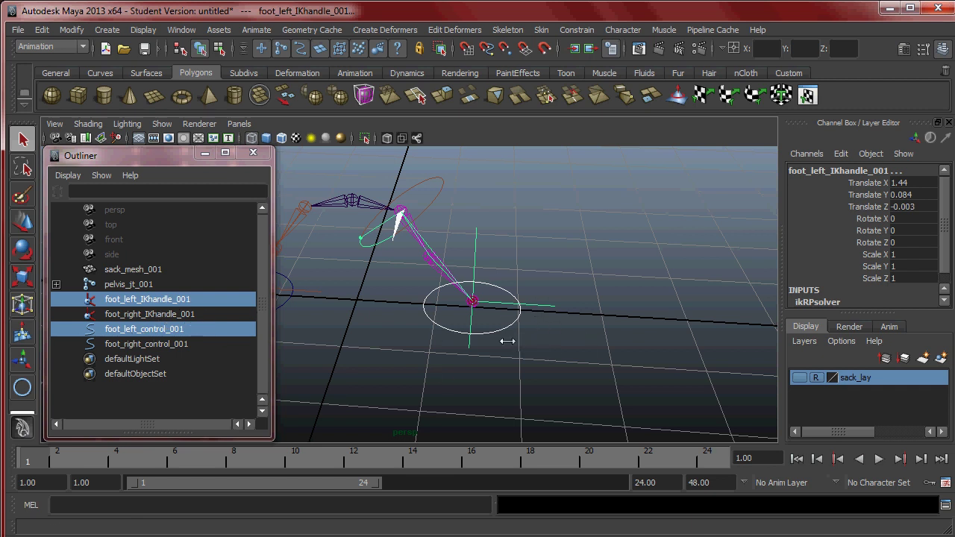
{"action": "left_click_drag", "start_coordinate": [508, 341], "coordinate": [565, 356], "text": "alt"}
{"action": "left_click", "coordinate": [532, 347]}
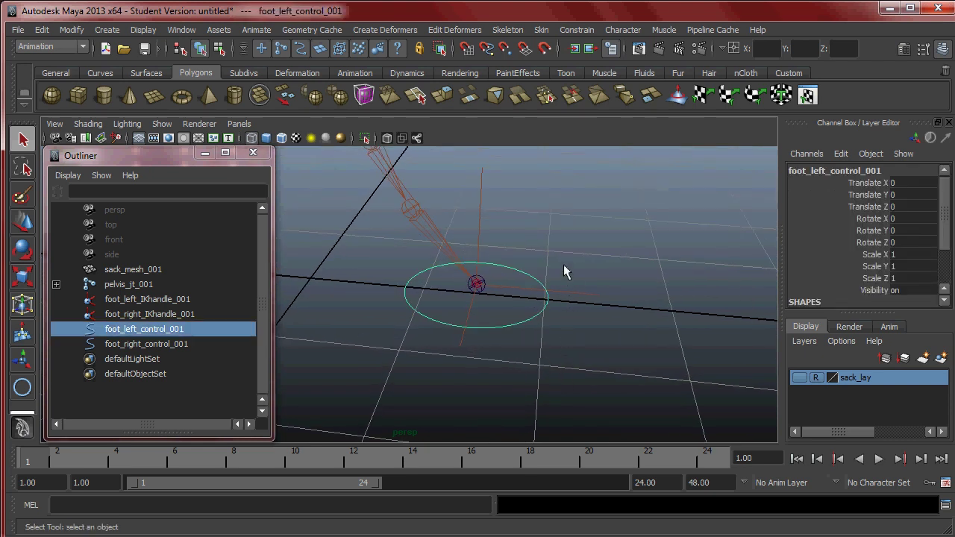
{"action": "left_click_drag", "start_coordinate": [593, 328], "coordinate": [594, 330], "text": "shift"}
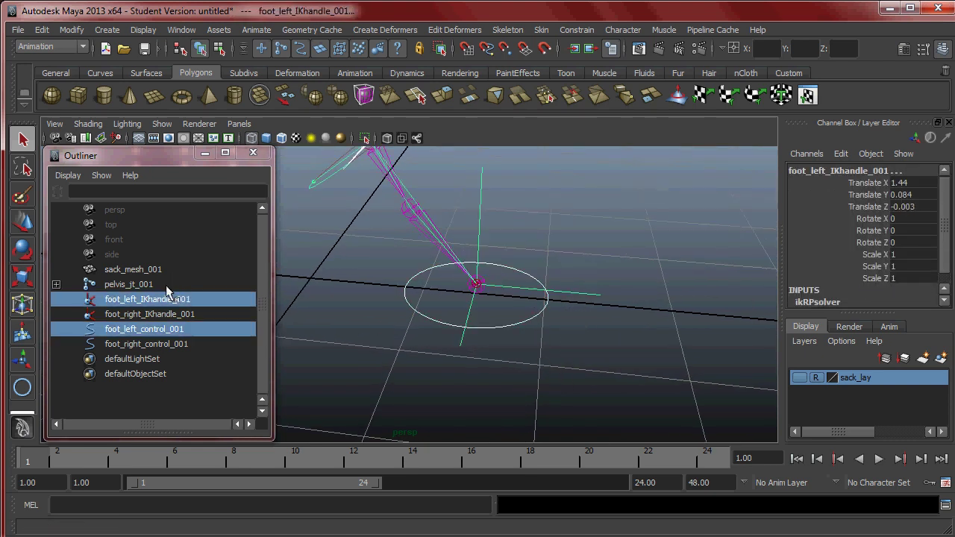
Reset the Parent constraint options and, with Maintain offset on, constrain foot_left_IKhandle_001 to foot_left_control_001
{"action": "left_click", "coordinate": [579, 30]}
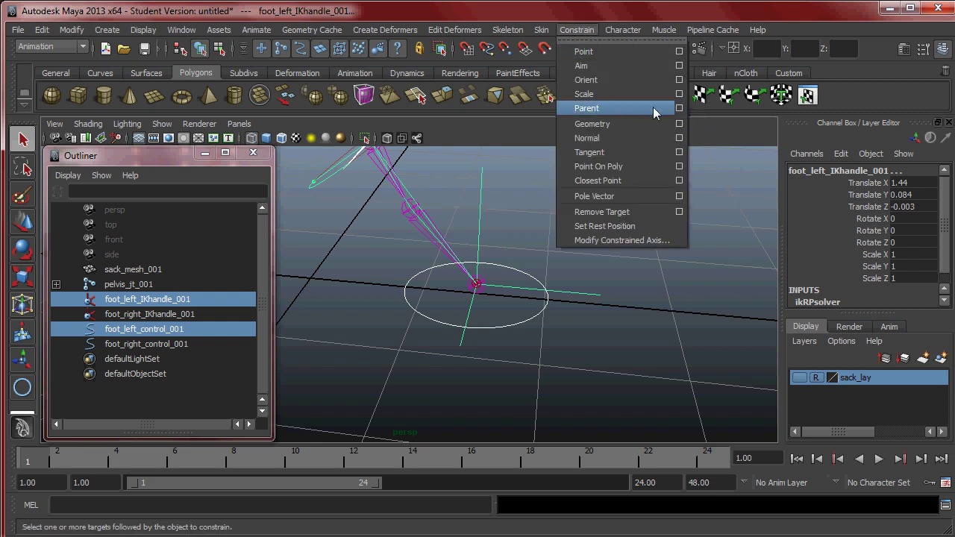
{"action": "left_click", "coordinate": [679, 108]}
{"action": "left_click", "coordinate": [554, 51]}
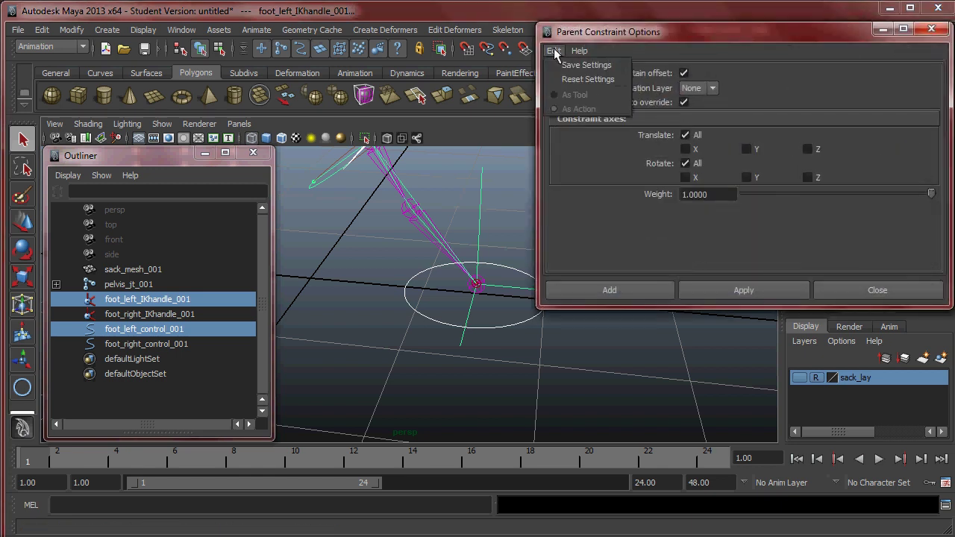
{"action": "left_click", "coordinate": [603, 80]}
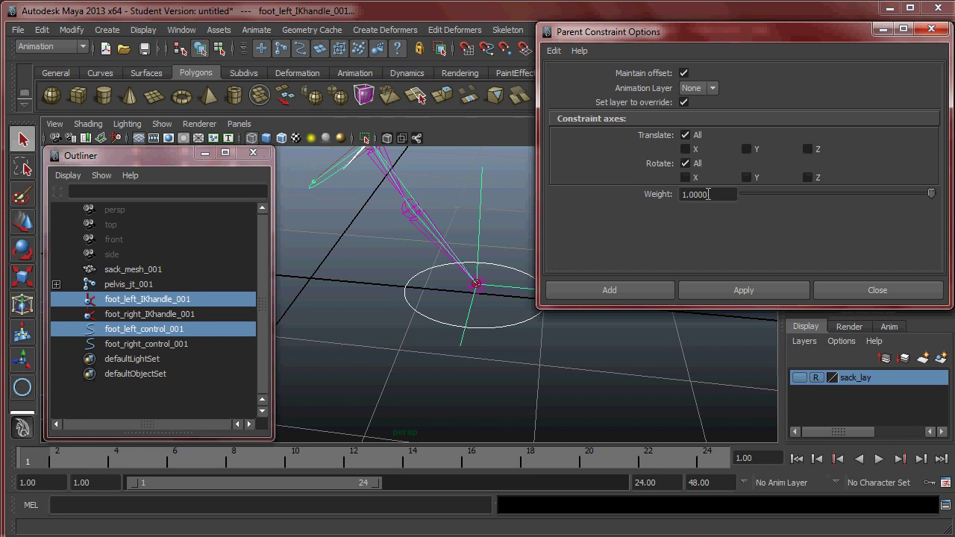
{"action": "left_click", "coordinate": [633, 292]}
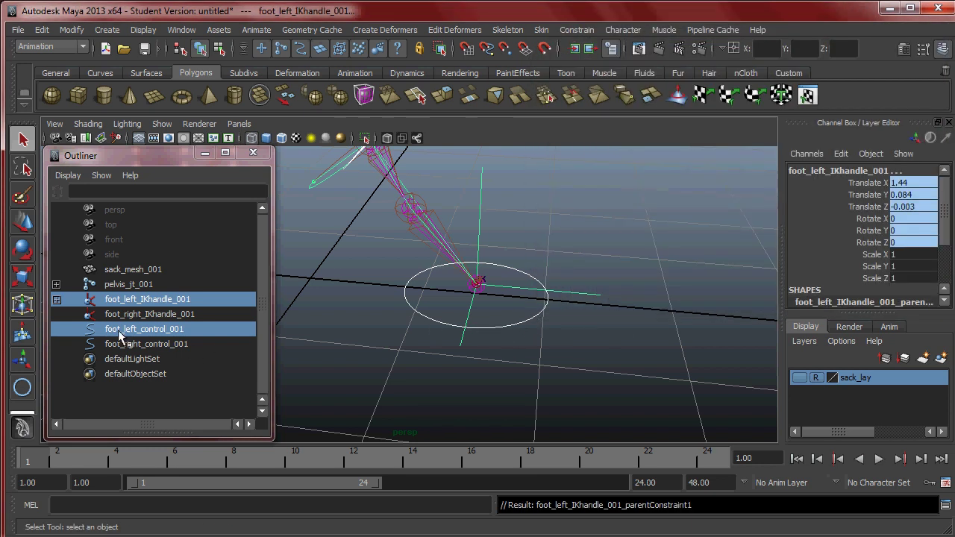
Expand foot_left_IKhandle_001 in the Outliner, inspect its parent constraint in a widened window, and minimize the Outliner
{"action": "left_click", "coordinate": [56, 299]}
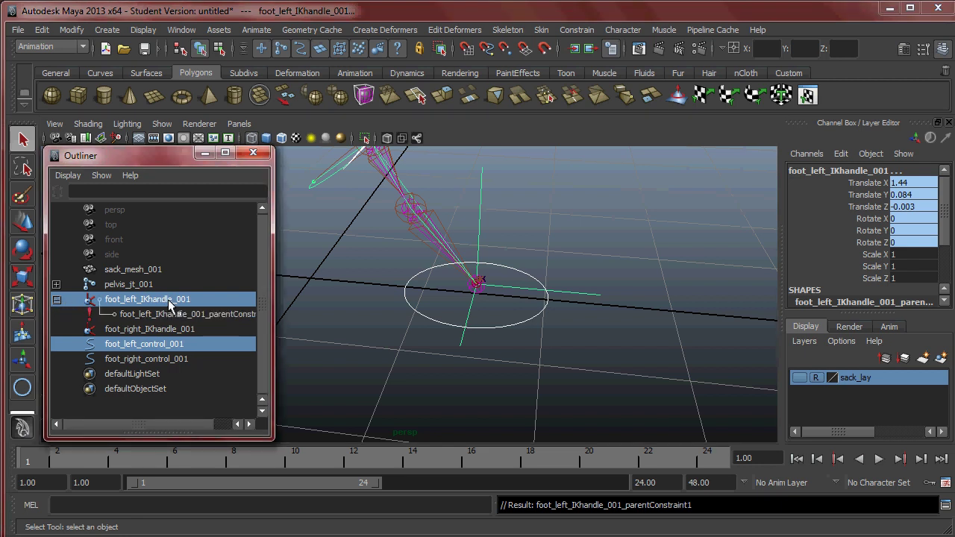
{"action": "left_click", "coordinate": [171, 318]}
{"action": "left_click_drag", "start_coordinate": [273, 319], "coordinate": [339, 319]}
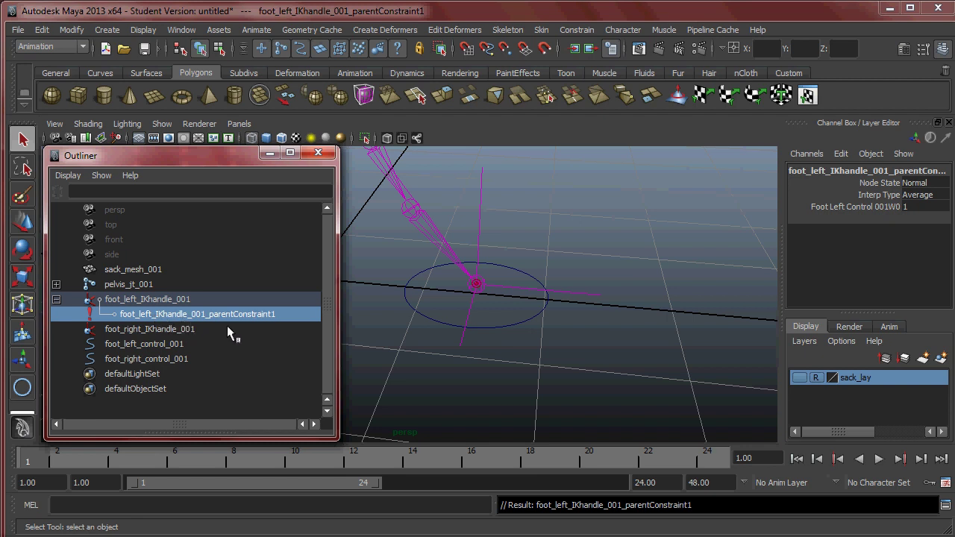
{"action": "left_click", "coordinate": [269, 152]}
Try moving foot_left_control_001 to test that it drives the left leg, and undo the moves
{"action": "left_click_drag", "start_coordinate": [513, 299], "coordinate": [489, 322]}
{"action": "key", "text": "w"}
{"action": "left_click_drag", "start_coordinate": [525, 353], "coordinate": [535, 304], "text": "alt"}
{"action": "left_click_drag", "start_coordinate": [452, 267], "coordinate": [429, 285]}
{"action": "key", "text": "ctrl+z"}
{"action": "key", "text": "ctrl+z"}
{"action": "key", "text": "ctrl+z"}
{"action": "left_click_drag", "start_coordinate": [507, 249], "coordinate": [450, 315], "text": "alt"}
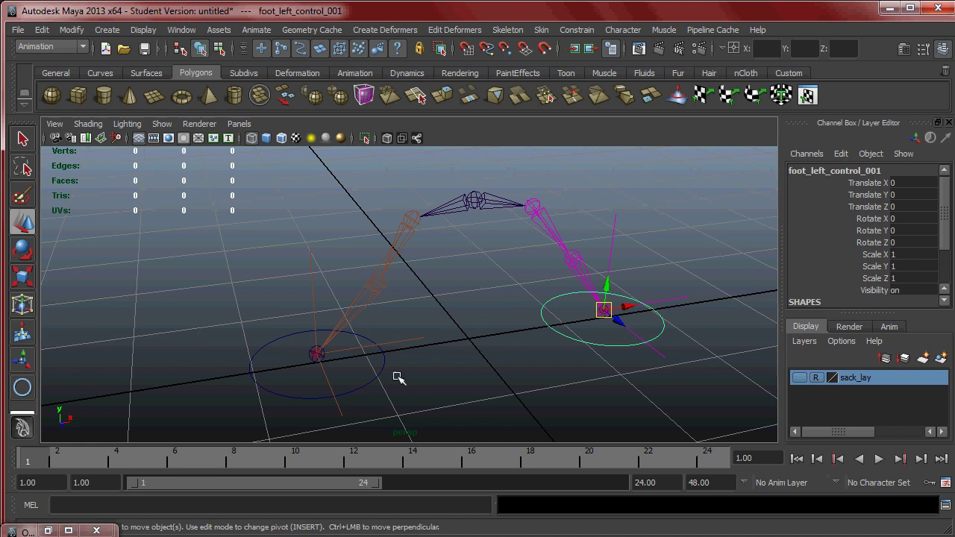
Parent-constrain foot_right_IKhandle_001 to foot_right_control_001, selecting the circle first and using the same constraint settings
{"action": "left_click_drag", "start_coordinate": [361, 372], "coordinate": [401, 417]}
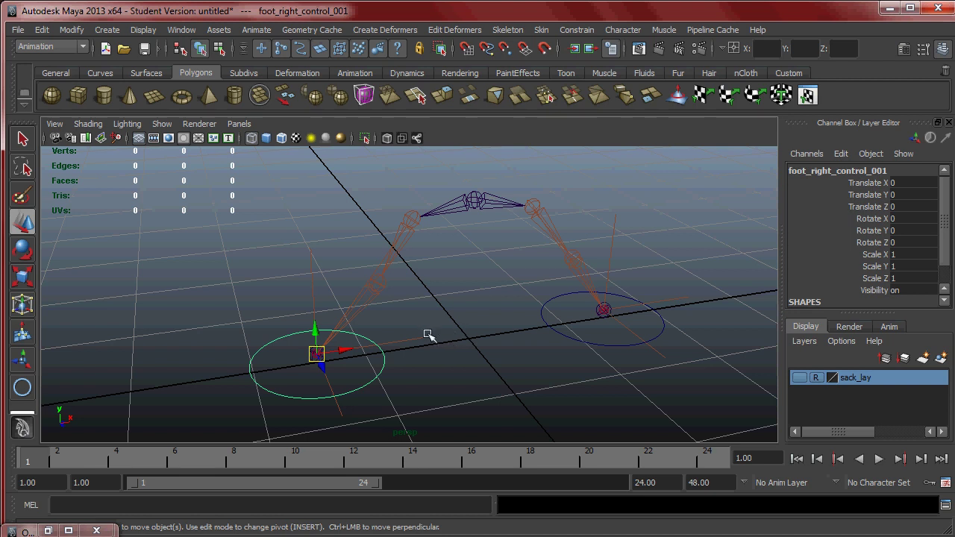
{"action": "left_click_drag", "start_coordinate": [418, 407], "coordinate": [346, 368]}
{"action": "left_click", "coordinate": [453, 375]}
{"action": "left_click_drag", "start_coordinate": [361, 364], "coordinate": [440, 397]}
{"action": "mouse_move", "coordinate": [458, 367]}
{"action": "left_mouse_down", "text": "alt"}
{"action": "mouse_move", "coordinate": [425, 380]}
{"action": "mouse_move", "coordinate": [453, 358]}
{"action": "left_mouse_up", "text": "alt"}
{"action": "left_click_drag", "start_coordinate": [517, 341], "coordinate": [453, 360], "text": "alt"}
{"action": "left_click_drag", "start_coordinate": [473, 300], "coordinate": [503, 358]}
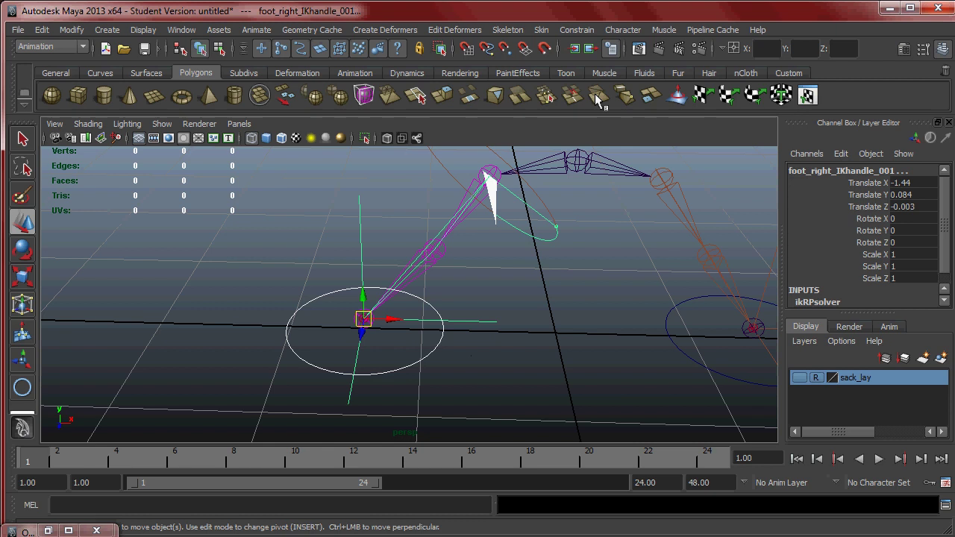
{"action": "left_click", "coordinate": [581, 31]}
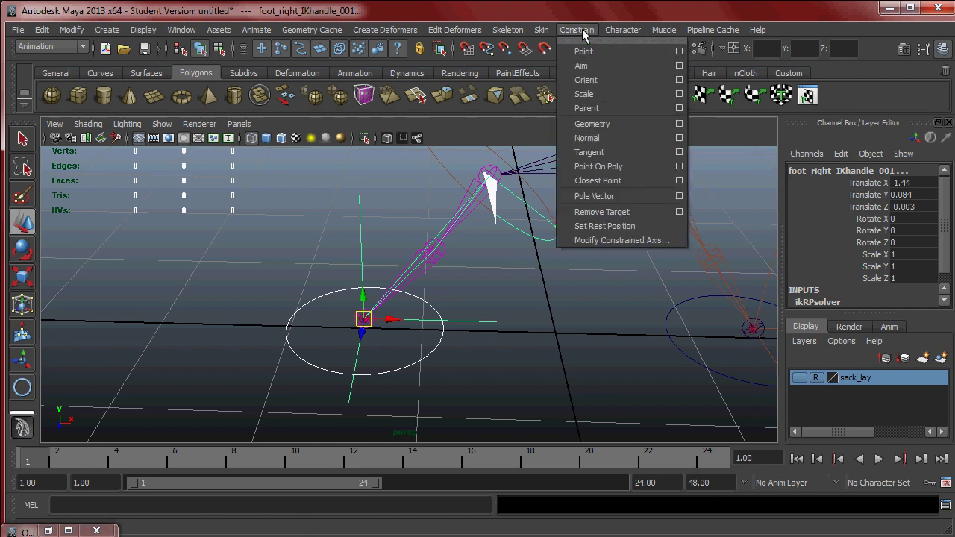
{"action": "left_click", "coordinate": [586, 108]}
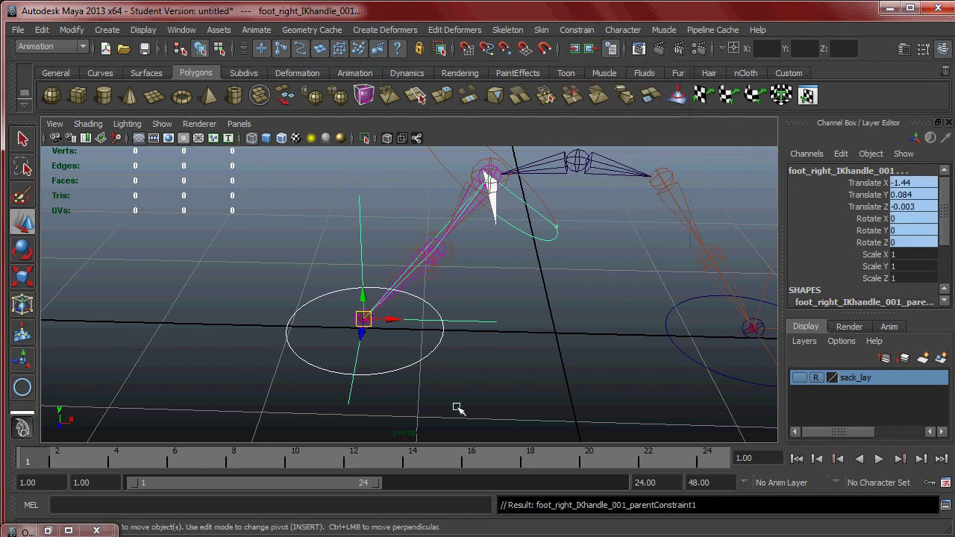
Try moving foot_right_control_001 to test the right leg, undo the move, and clear the selection
{"action": "left_click", "coordinate": [379, 385]}
{"action": "left_click_drag", "start_coordinate": [415, 353], "coordinate": [442, 386]}
{"action": "right_click_drag", "start_coordinate": [549, 354], "coordinate": [425, 354], "text": "alt"}
{"action": "left_click_drag", "start_coordinate": [425, 353], "coordinate": [443, 273], "text": "alt"}
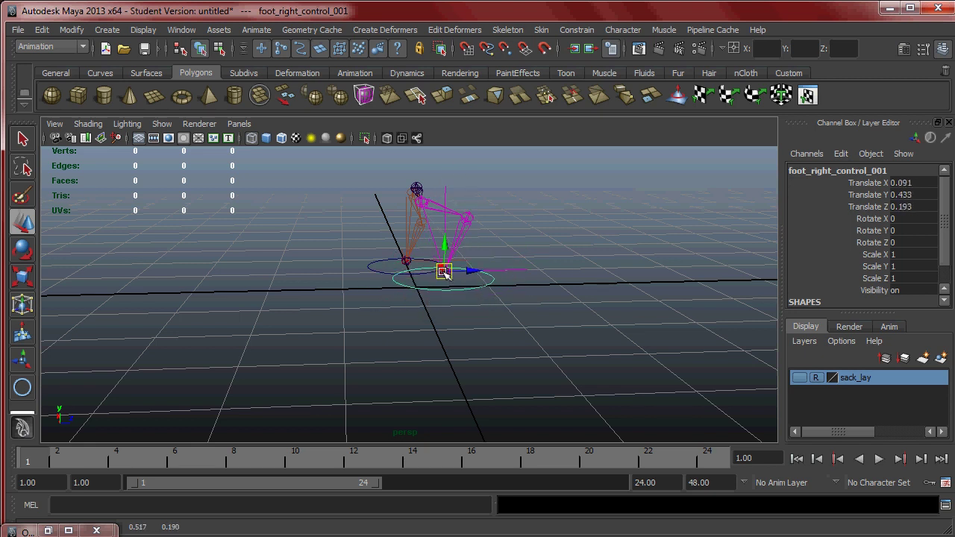
{"action": "key", "text": "ctrl+z"}
{"action": "left_click_drag", "start_coordinate": [576, 294], "coordinate": [375, 353], "text": "alt"}
{"action": "left_click", "coordinate": [418, 339]}
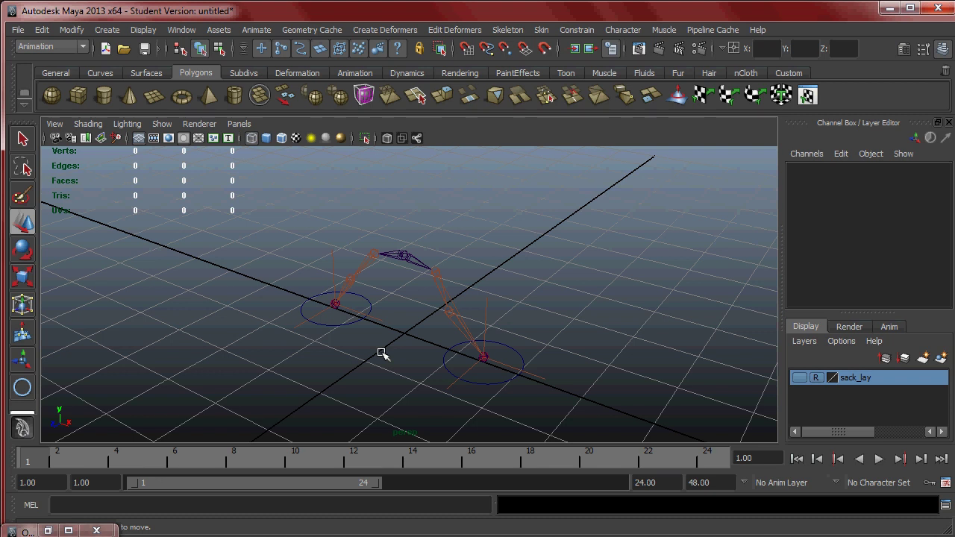
Select foot_left_IKhandle_001, check the Sticky option in the IK Handle Tool settings, and close the settings
{"action": "left_click", "coordinate": [541, 377]}
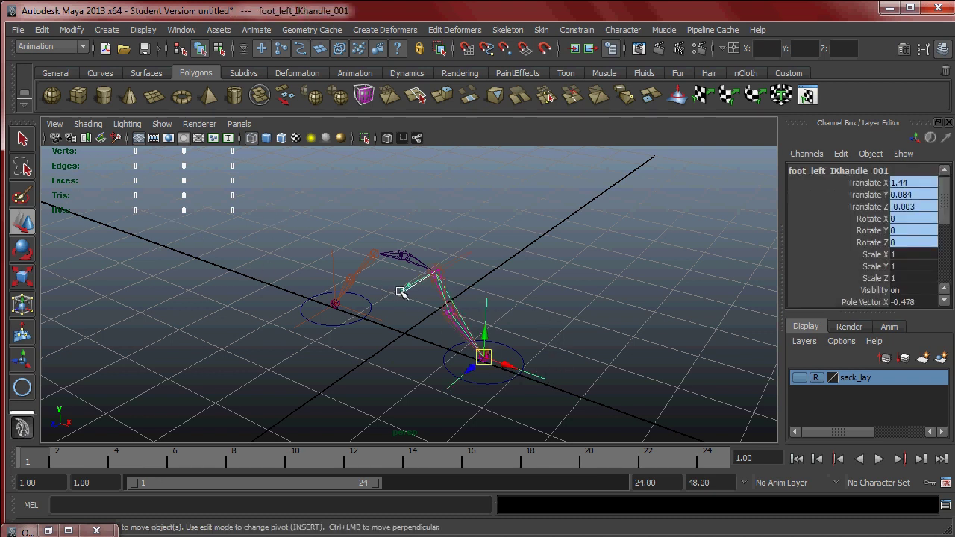
{"action": "left_click_drag", "start_coordinate": [515, 252], "coordinate": [549, 93], "text": "alt"}
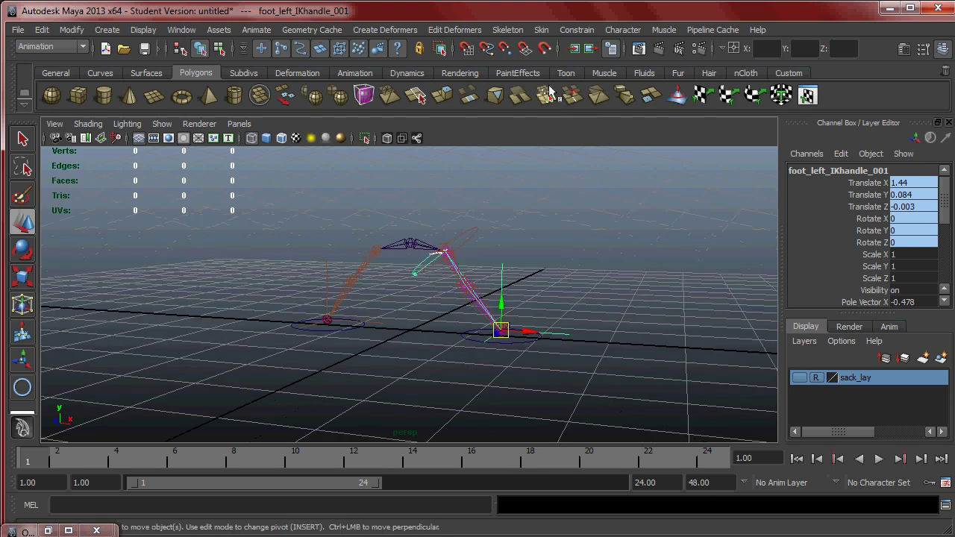
{"action": "left_click", "coordinate": [576, 30]}
{"action": "mouse_move", "coordinate": [539, 31]}
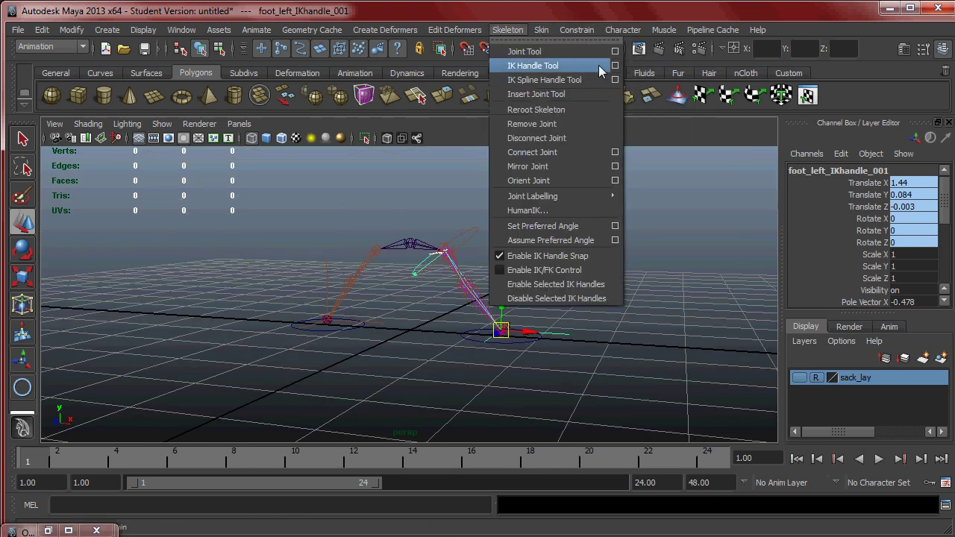
{"action": "left_click", "coordinate": [616, 67]}
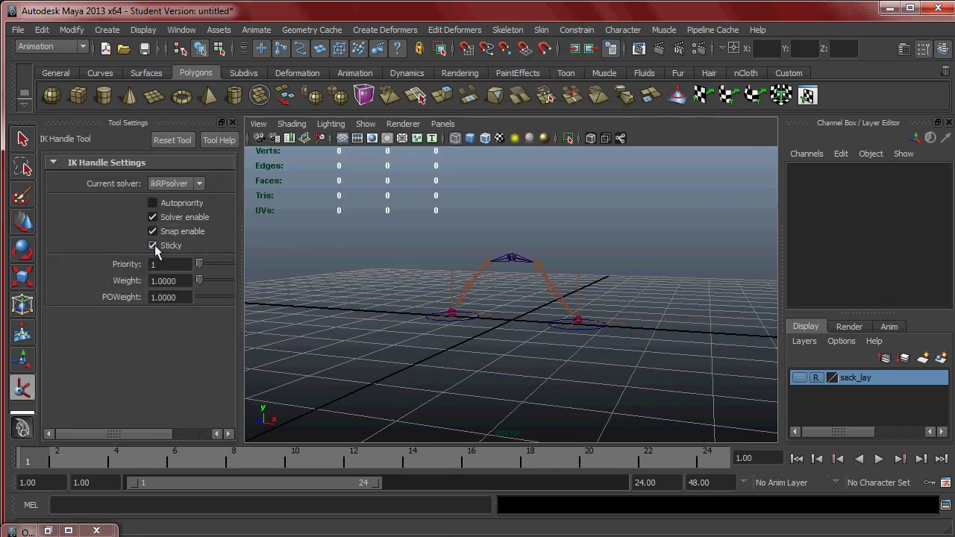
{"action": "left_click", "coordinate": [232, 122]}
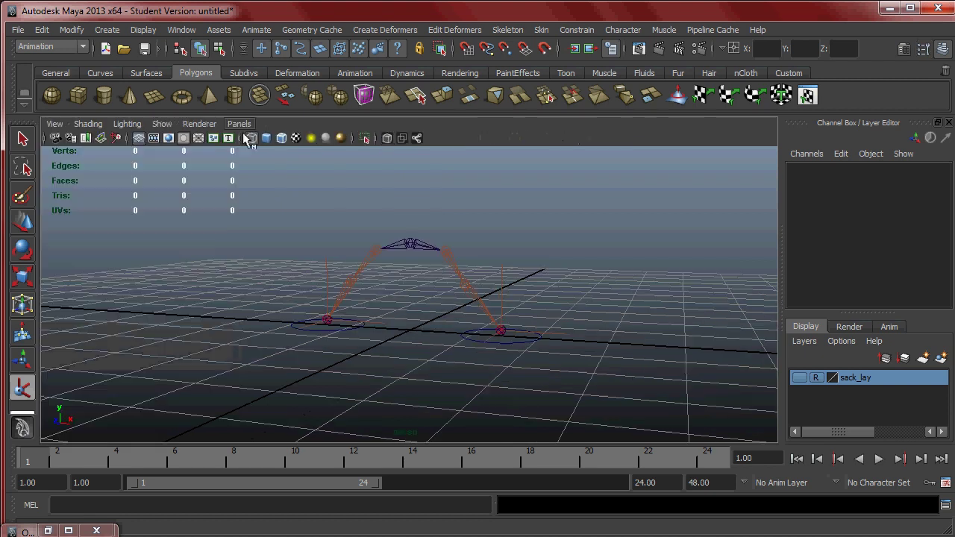
Select pelvis_jt_001, try moving it in several directions to test whether the feet stay planted, and undo the moves
{"action": "key", "text": "q"}
{"action": "left_click", "coordinate": [411, 246]}
{"action": "left_click_drag", "start_coordinate": [412, 272], "coordinate": [428, 249], "text": "alt"}
{"action": "key", "text": "w"}
{"action": "left_click_drag", "start_coordinate": [469, 301], "coordinate": [494, 262], "text": "alt"}
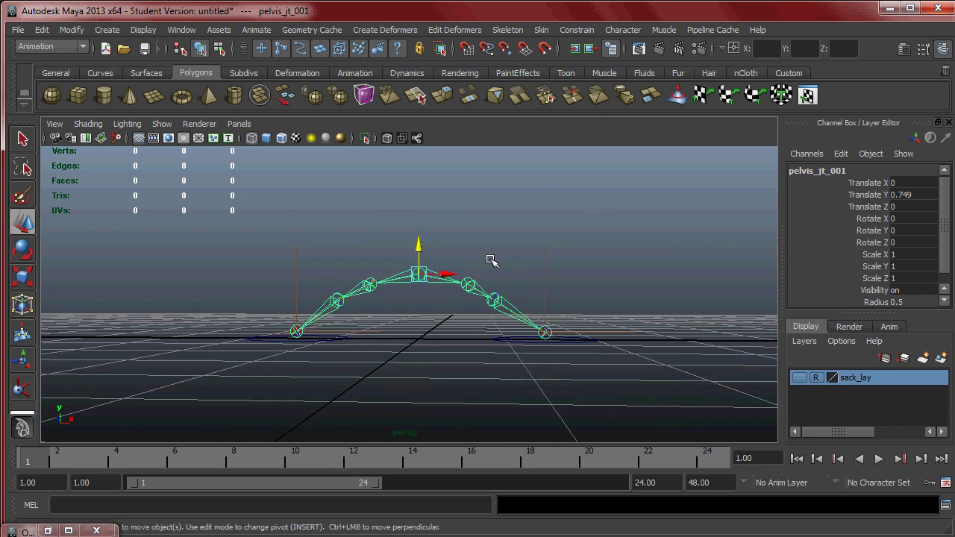
{"action": "left_click_drag", "start_coordinate": [422, 247], "coordinate": [401, 258]}
{"action": "left_click_drag", "start_coordinate": [432, 261], "coordinate": [385, 274], "text": "alt"}
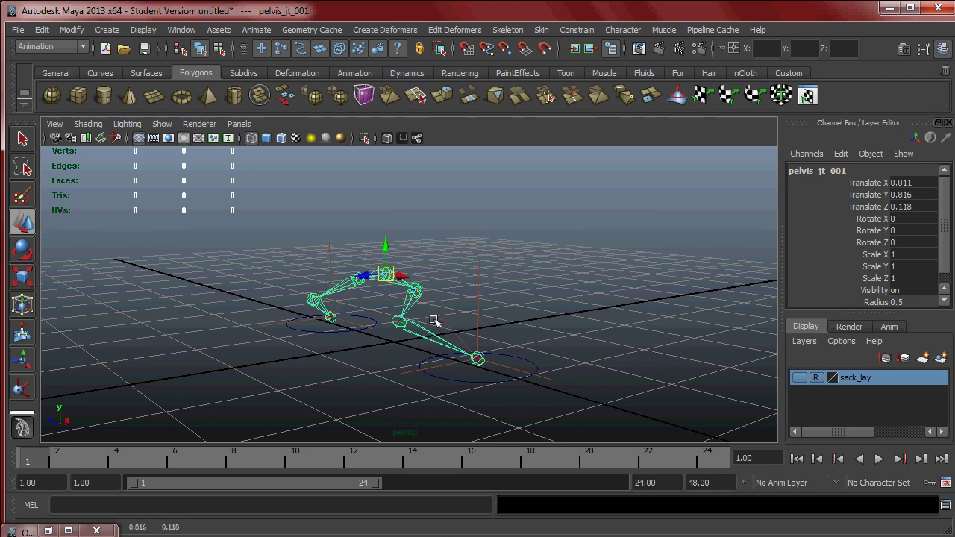
{"action": "left_click_drag", "start_coordinate": [473, 358], "coordinate": [514, 313], "text": "alt"}
{"action": "left_click_drag", "start_coordinate": [578, 305], "coordinate": [518, 310], "text": "alt"}
{"action": "key", "text": "ctrl+z"}
{"action": "key", "text": "ctrl+z"}
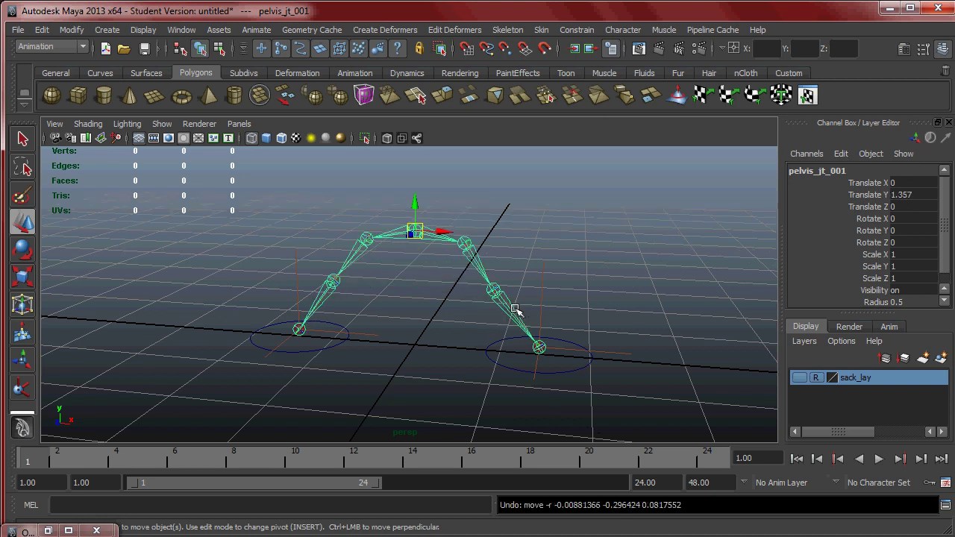
Try lowering pelvis_jt_001 vertically once more to check how the knees bend, and undo the move
{"action": "left_click_drag", "start_coordinate": [456, 298], "coordinate": [421, 238], "text": "alt"}
{"action": "key", "text": "ctrl+z"}
{"action": "key", "text": "ctrl+z"}
{"action": "key", "text": "ctrl+z"}
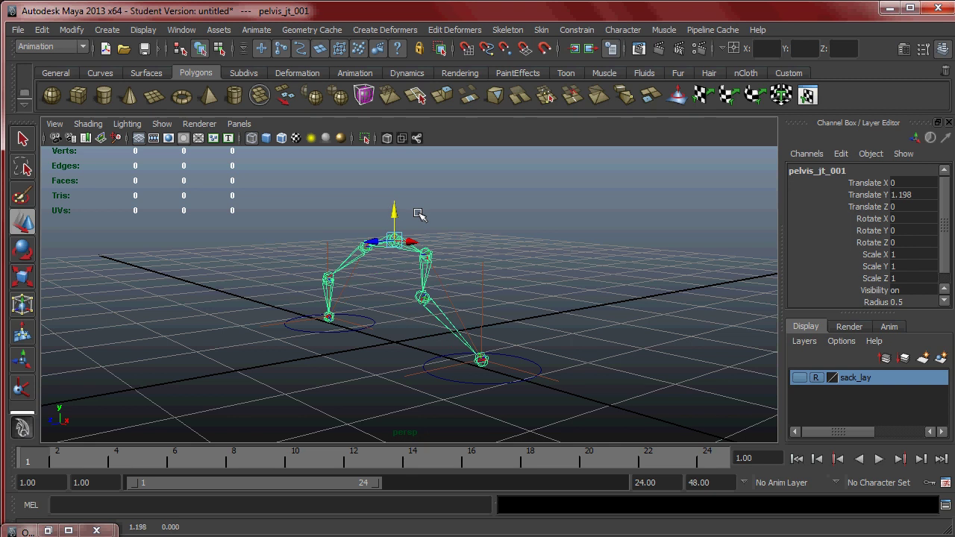
{"action": "mouse_move", "coordinate": [394, 277]}
{"action": "left_mouse_down", "text": "alt"}
{"action": "mouse_move", "coordinate": [463, 286]}
{"action": "mouse_move", "coordinate": [639, 264]}
{"action": "mouse_move", "coordinate": [412, 281]}
{"action": "left_mouse_up", "text": "alt"}
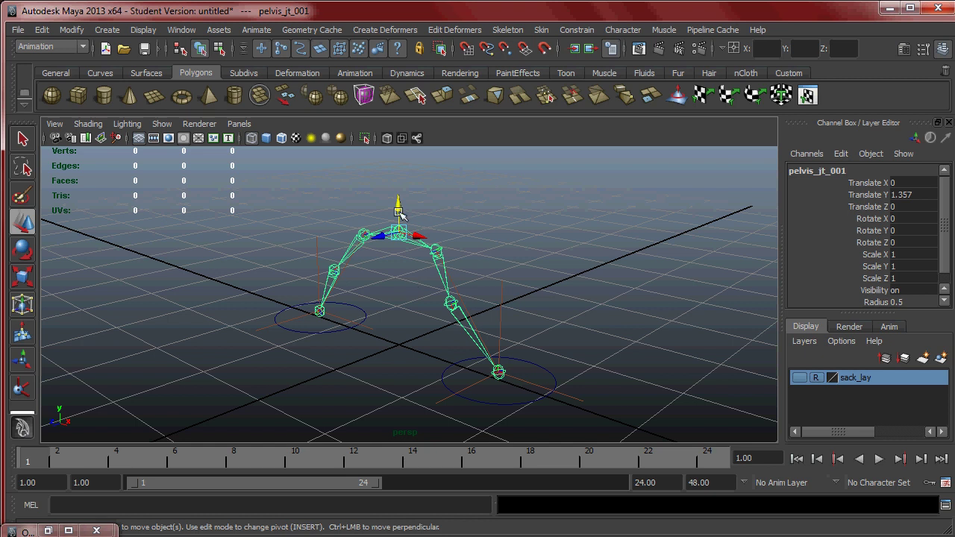
{"action": "left_click_drag", "start_coordinate": [401, 330], "coordinate": [423, 315], "text": "alt"}
Restore the Outliner, collapse foot_left_IKhandle_001, and select the left foot control, right foot control and left IK handle in turn
{"action": "left_click", "coordinate": [69, 530]}
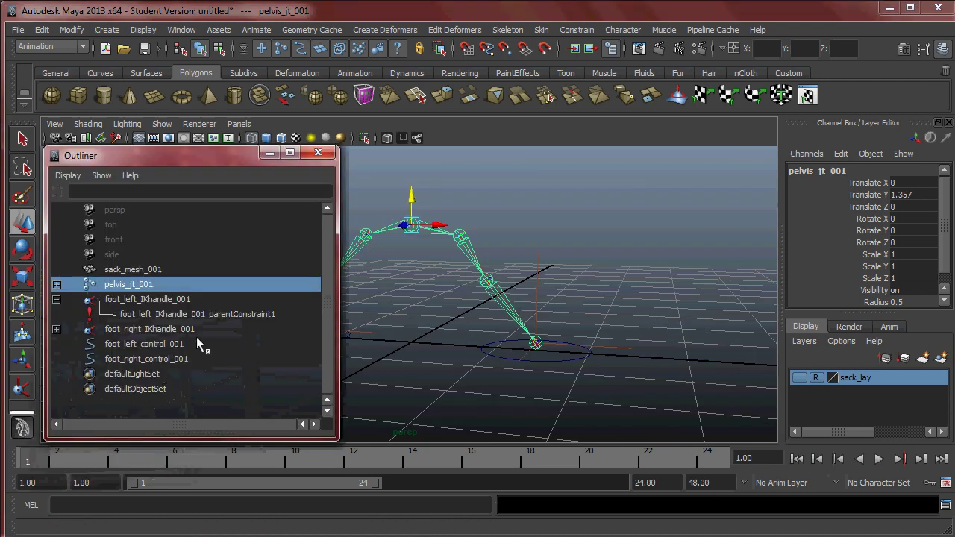
{"action": "left_click", "coordinate": [56, 299]}
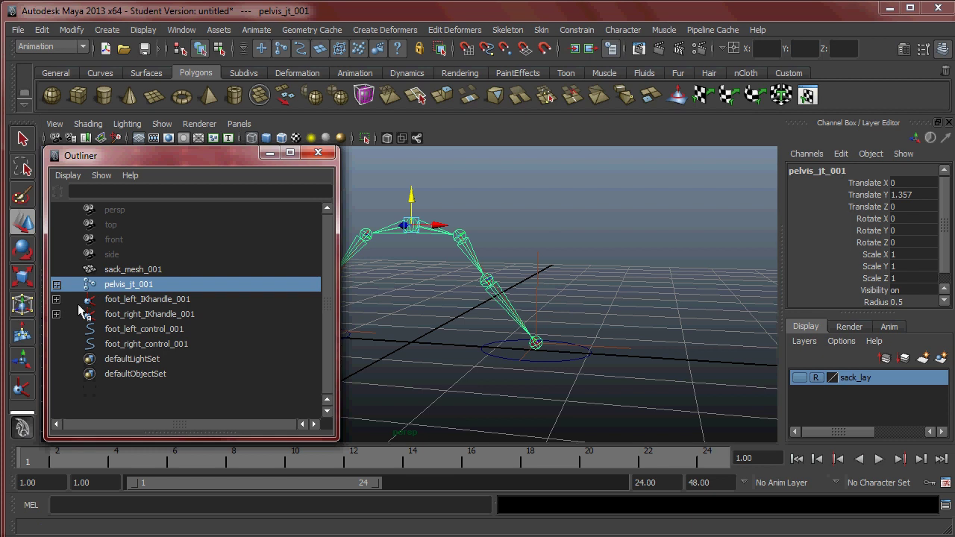
{"action": "left_click", "coordinate": [145, 400]}
{"action": "left_click", "coordinate": [152, 330]}
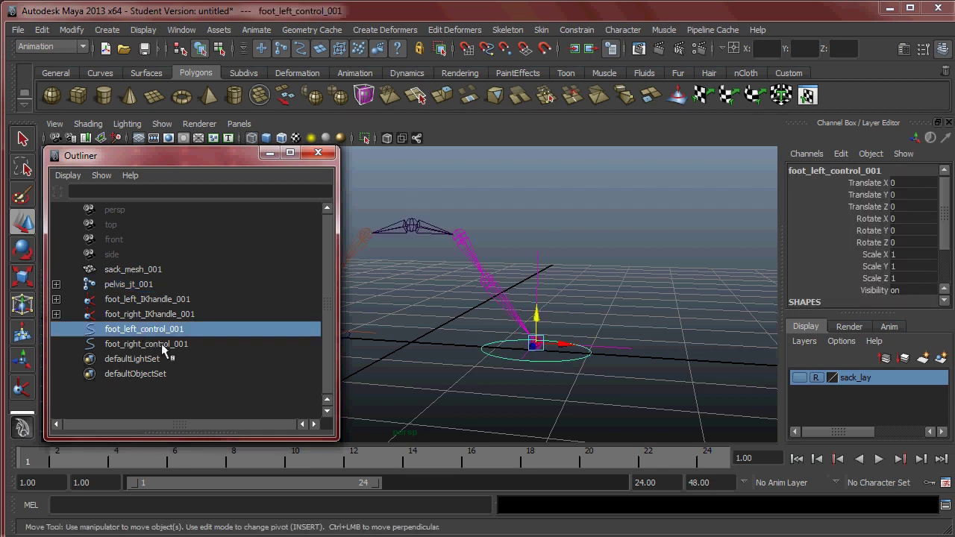
{"action": "left_click", "coordinate": [168, 344]}
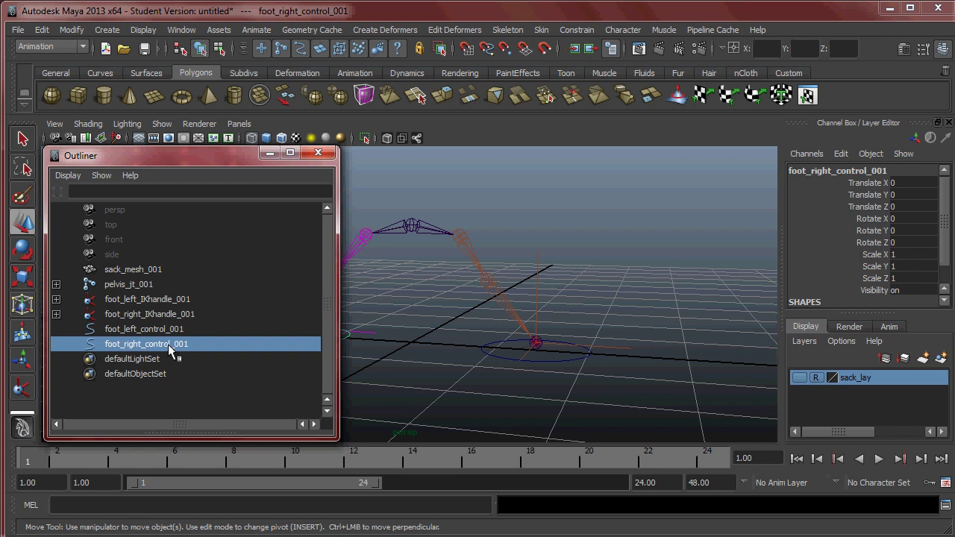
{"action": "left_click", "coordinate": [156, 299]}
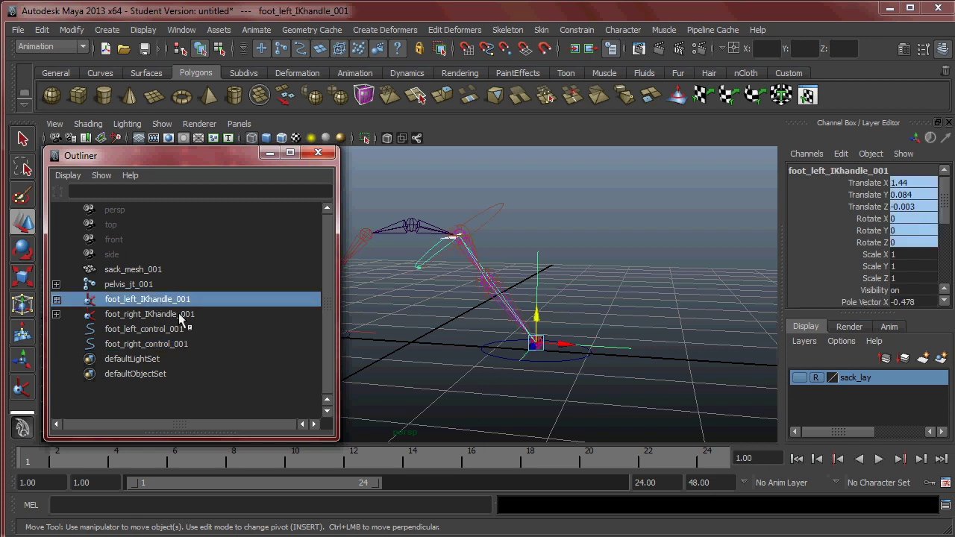
Examine foot_right_IKhandle_001 and the pelvis_jt_001 hierarchy down to the left knee's effector, and collapse the hierarchy
{"action": "left_click", "coordinate": [180, 317]}
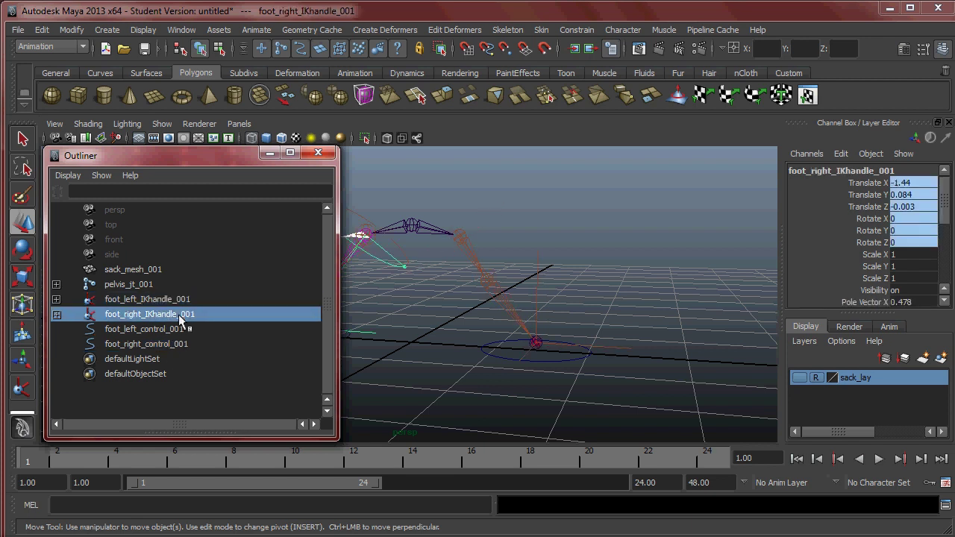
{"action": "left_click", "coordinate": [124, 300]}
{"action": "left_click", "coordinate": [129, 287]}
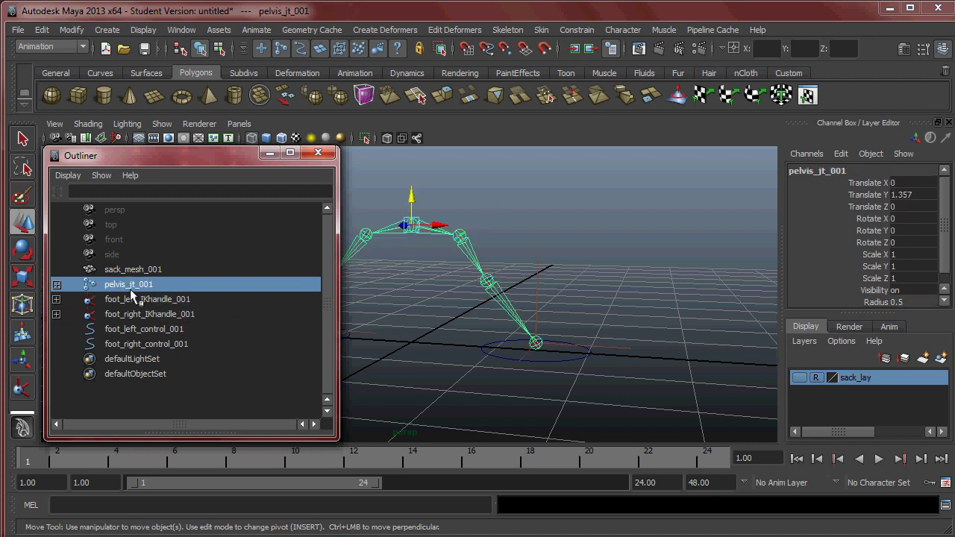
{"action": "left_click", "coordinate": [57, 284]}
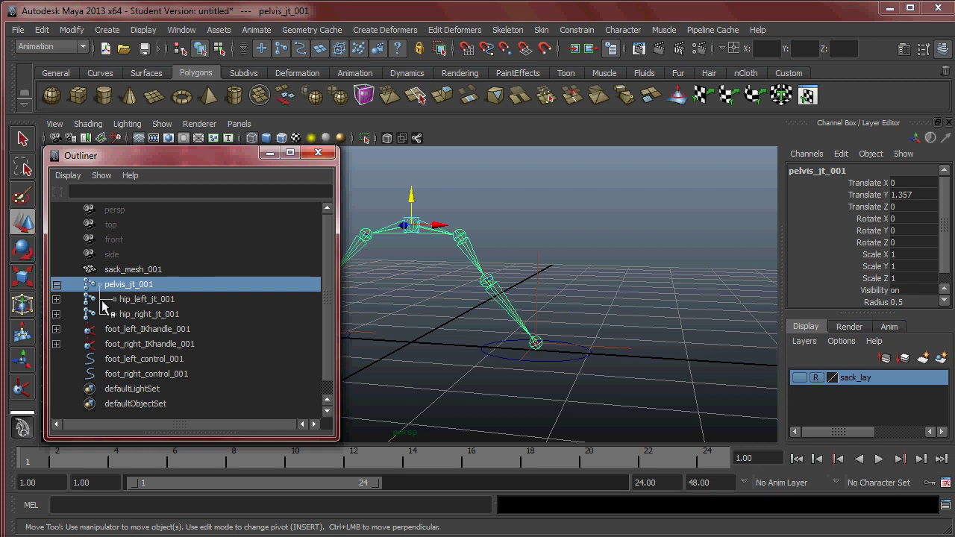
{"action": "left_click", "coordinate": [57, 300]}
{"action": "left_click", "coordinate": [57, 314]}
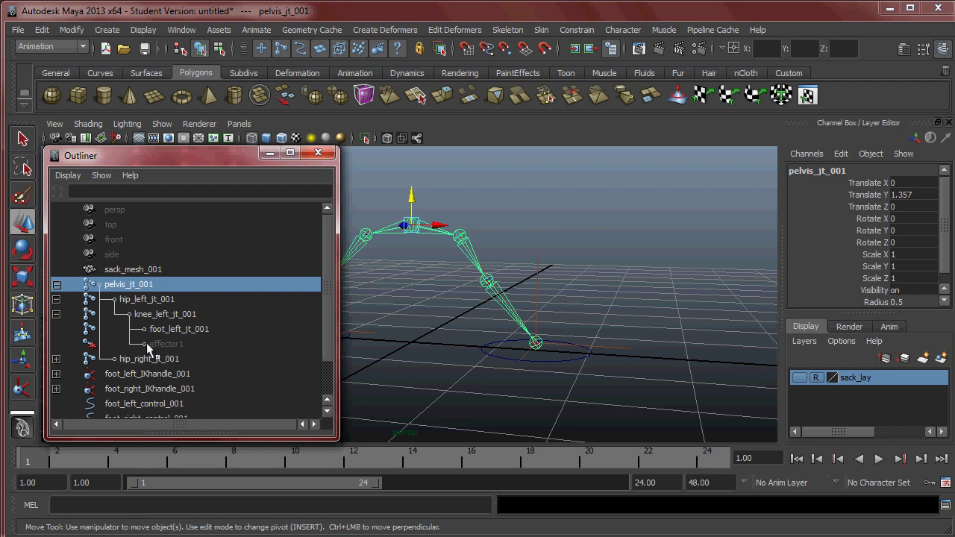
{"action": "left_click", "coordinate": [57, 284]}
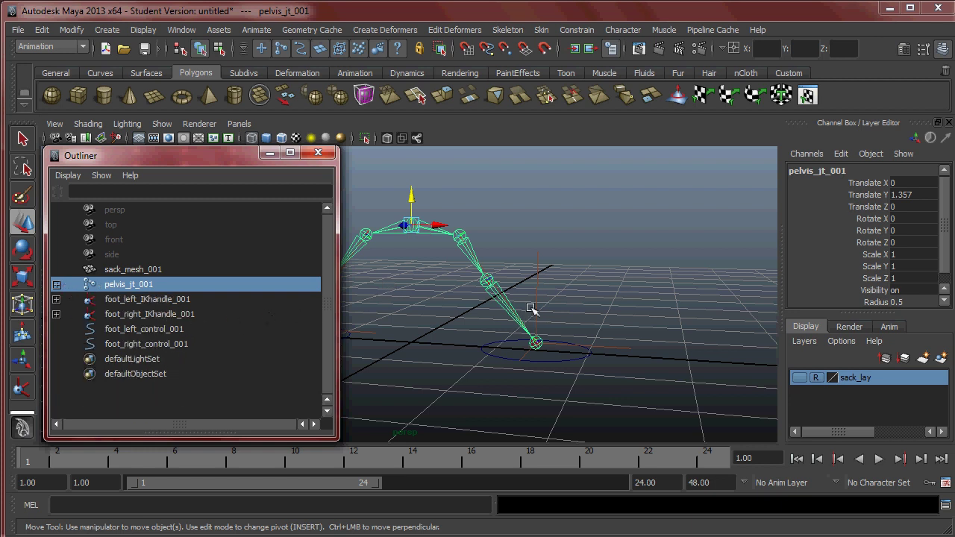
{"action": "middle_click_drag", "start_coordinate": [510, 309], "coordinate": [582, 306], "text": "alt"}
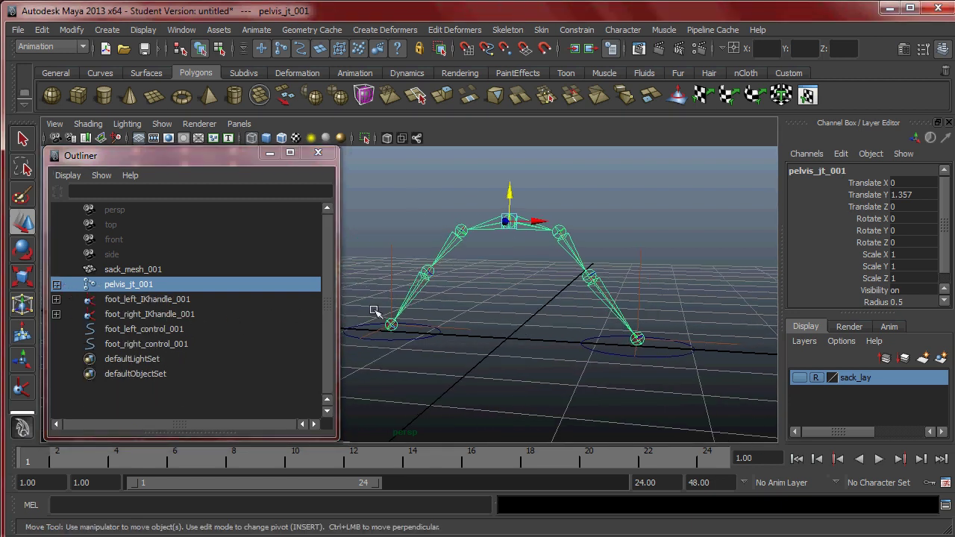
{"action": "left_click", "coordinate": [57, 285]}
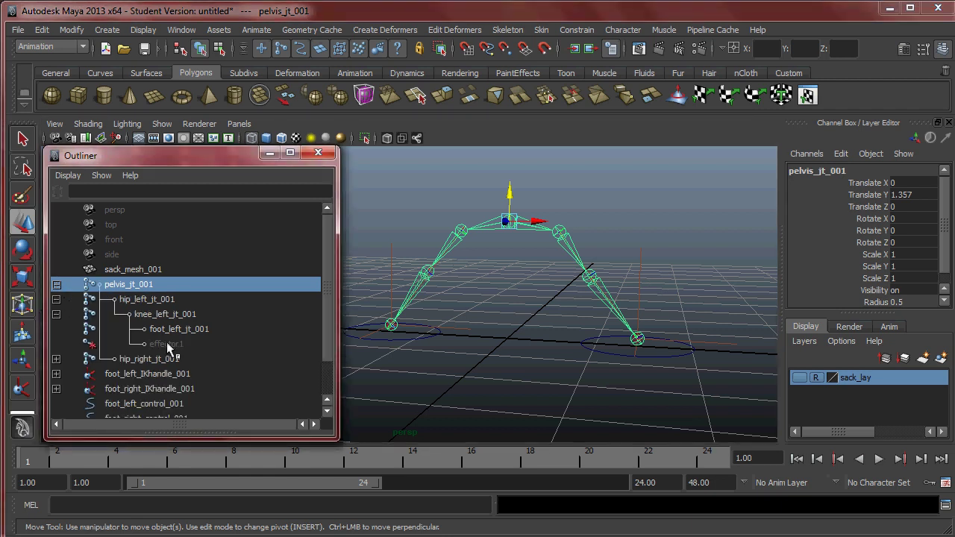
{"action": "left_click", "coordinate": [56, 284]}
{"action": "left_click_drag", "start_coordinate": [553, 326], "coordinate": [517, 324], "text": "alt"}
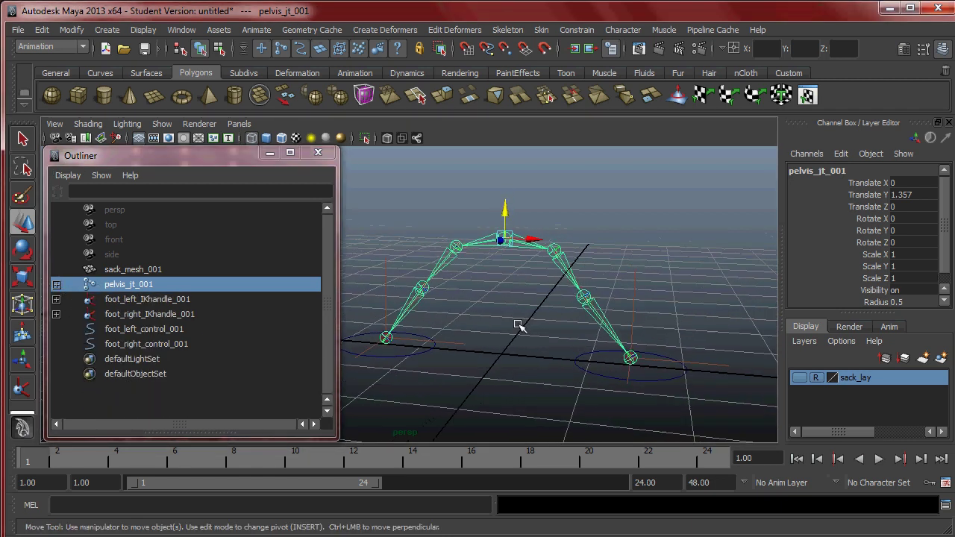
Group foot_left_IKhandle_001 and foot_right_IKhandle_001 together
{"action": "left_click", "coordinate": [176, 300]}
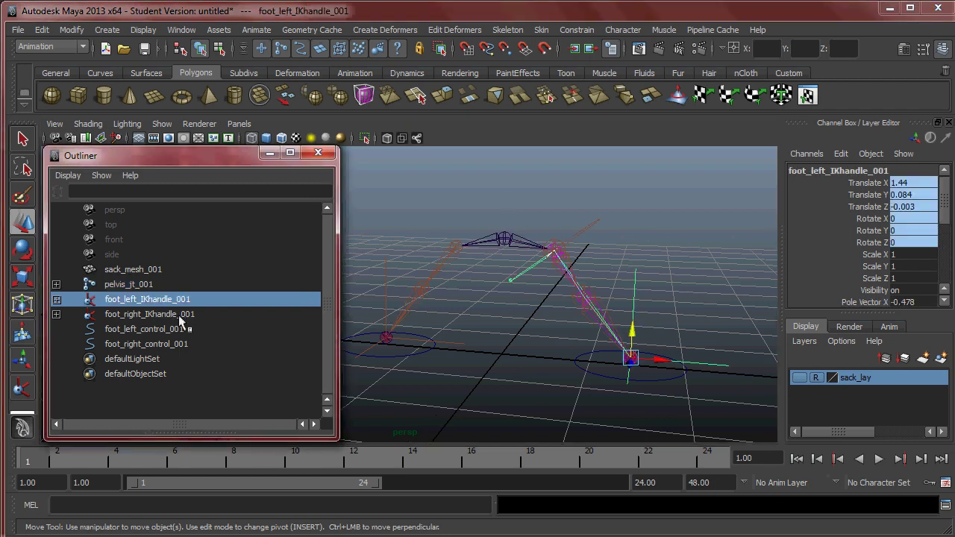
{"action": "left_click", "coordinate": [180, 316], "text": "ctrl"}
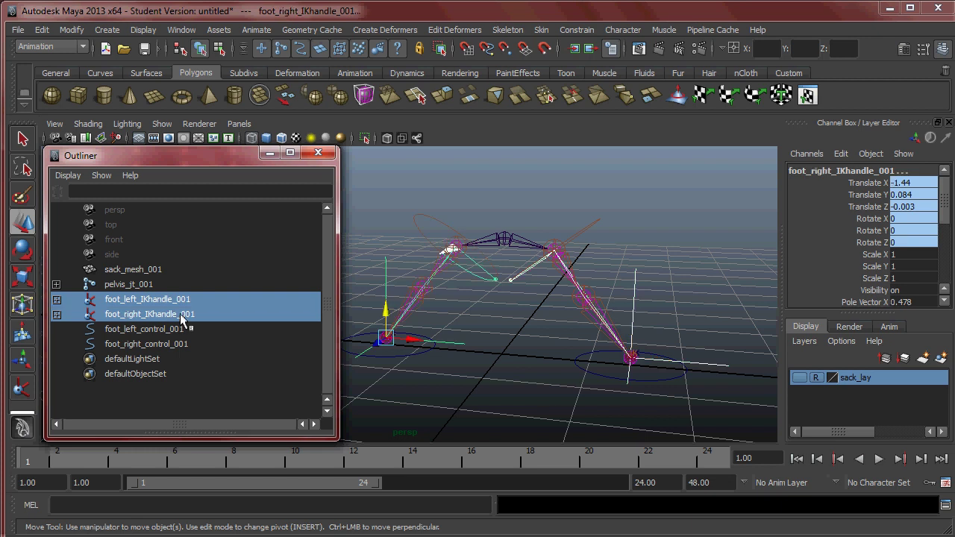
{"action": "left_click", "coordinate": [187, 302]}
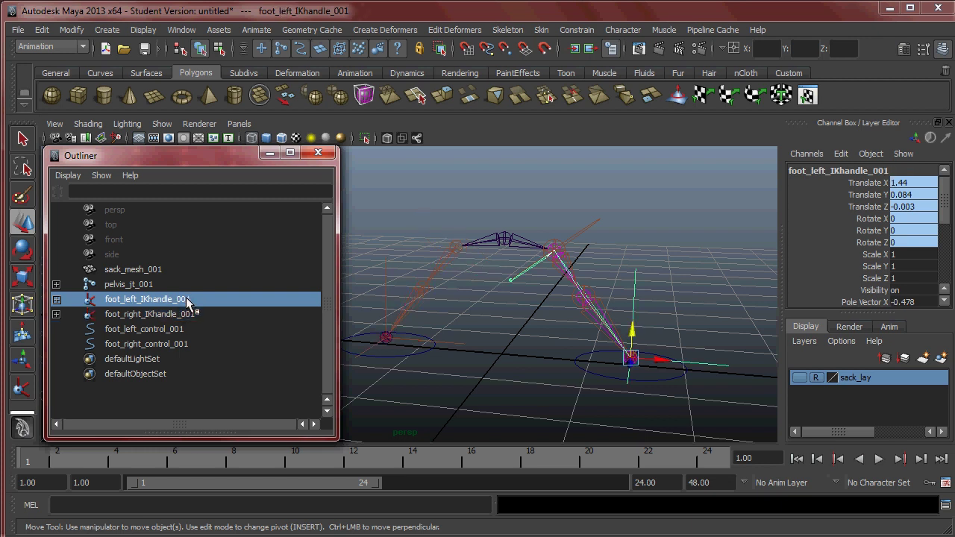
{"action": "left_click", "coordinate": [186, 314], "text": "ctrl"}
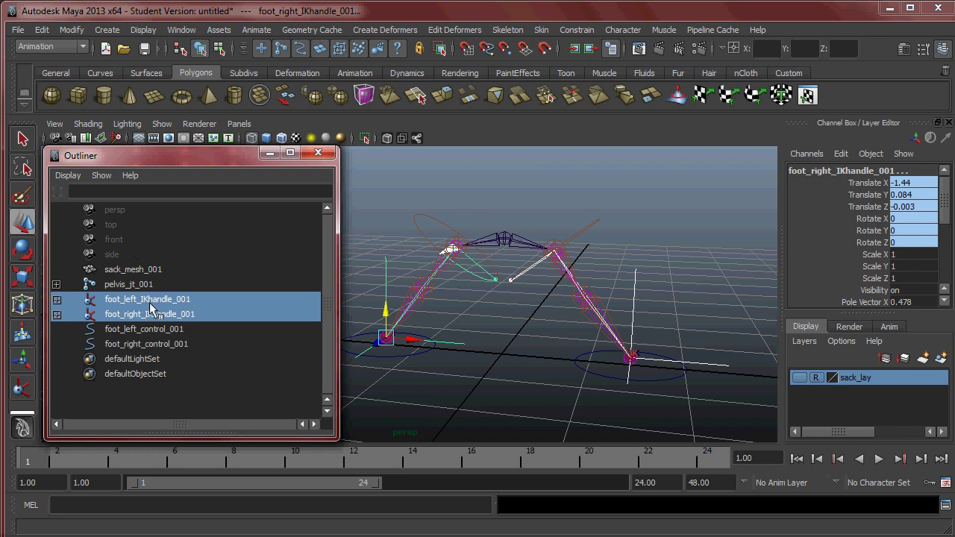
{"action": "left_click", "coordinate": [42, 29]}
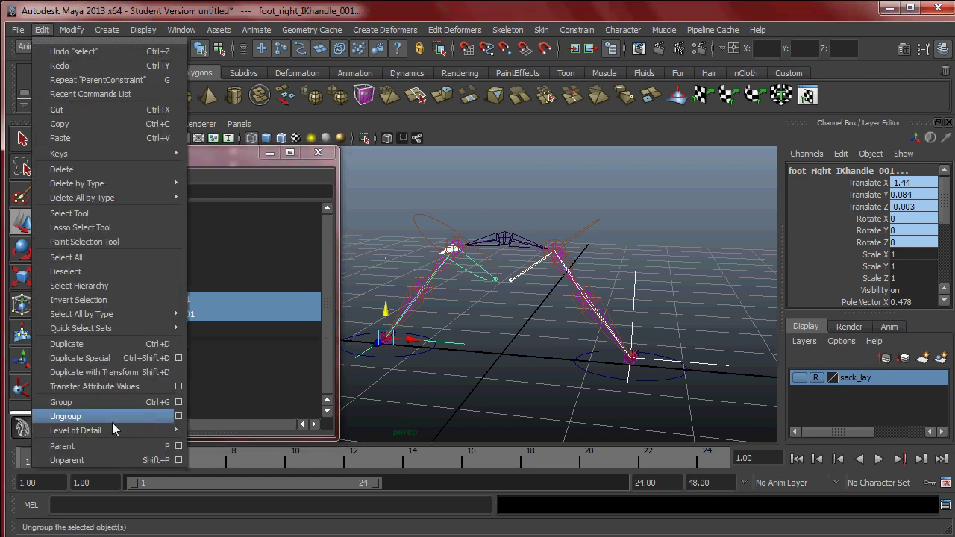
{"action": "left_click", "coordinate": [120, 400]}
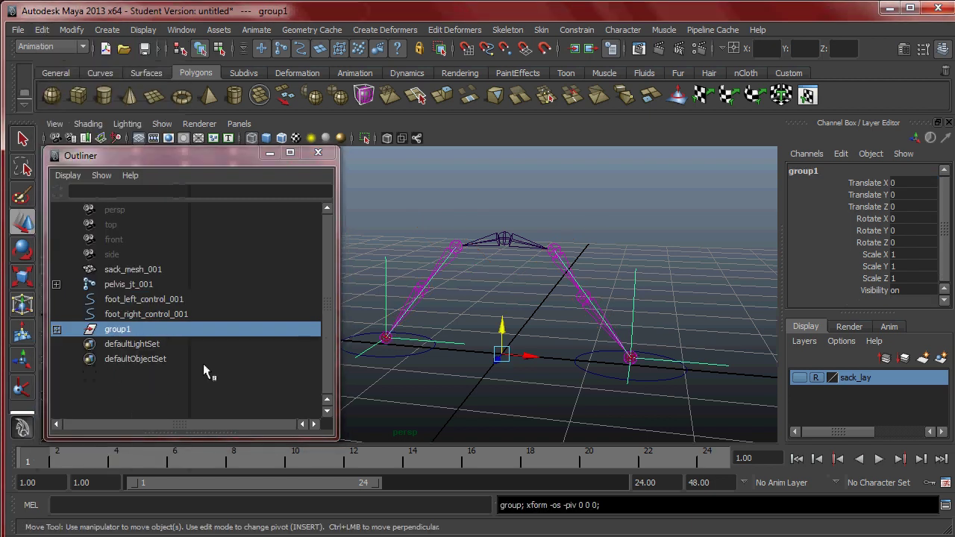
Rename the new group of IK handles as effectors_grp_001 and clear the selection
{"action": "double_click", "coordinate": [125, 331]}
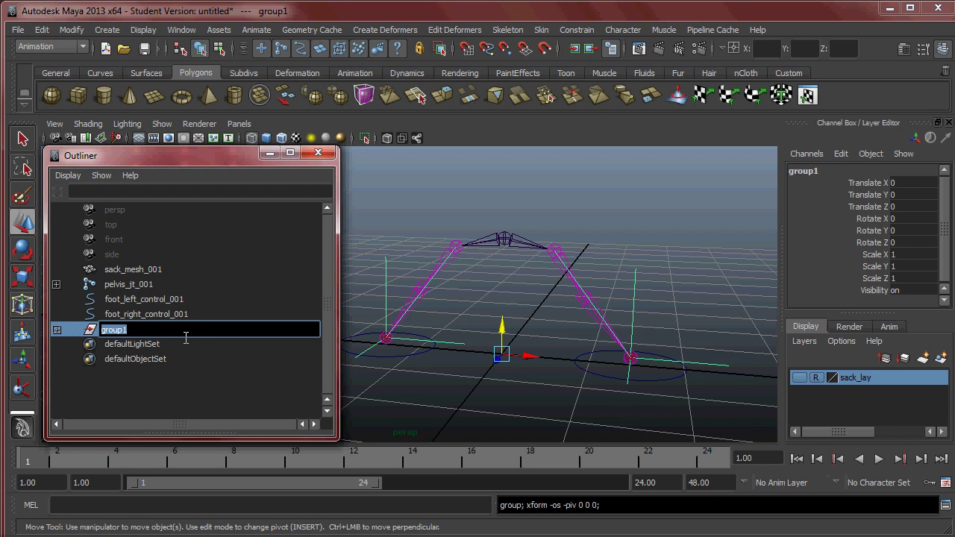
{"action": "type", "text": "effectors_grp_001"}
{"action": "key", "text": "Return"}
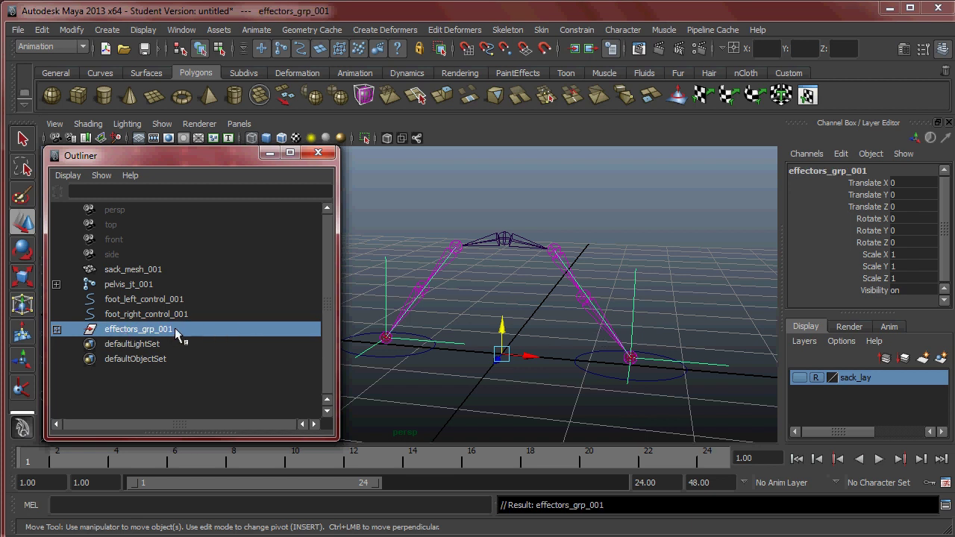
{"action": "left_click", "coordinate": [158, 407]}
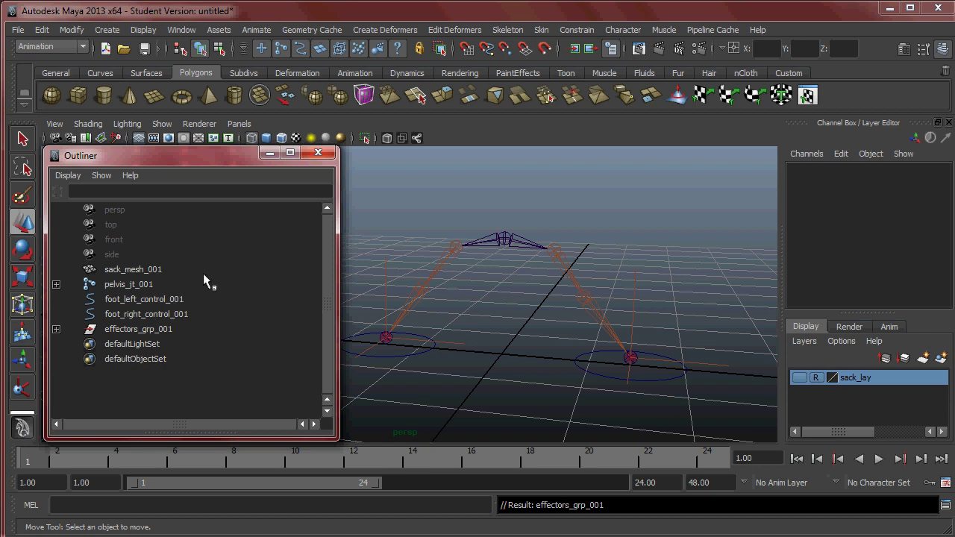
Make the sack_lay layer visible and display the perspective view smooth-shaded
{"action": "right_click_drag", "start_coordinate": [562, 345], "coordinate": [490, 291], "text": "alt"}
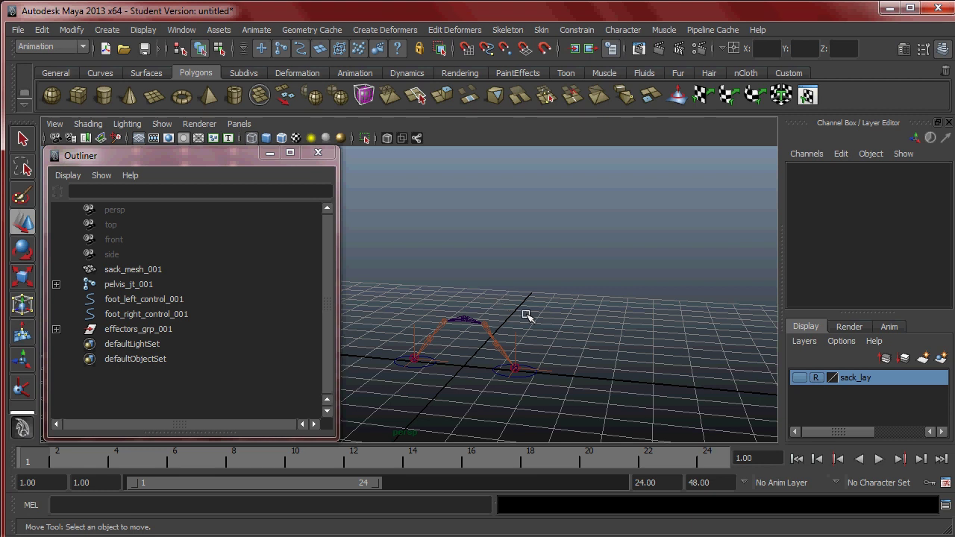
{"action": "left_click", "coordinate": [802, 378]}
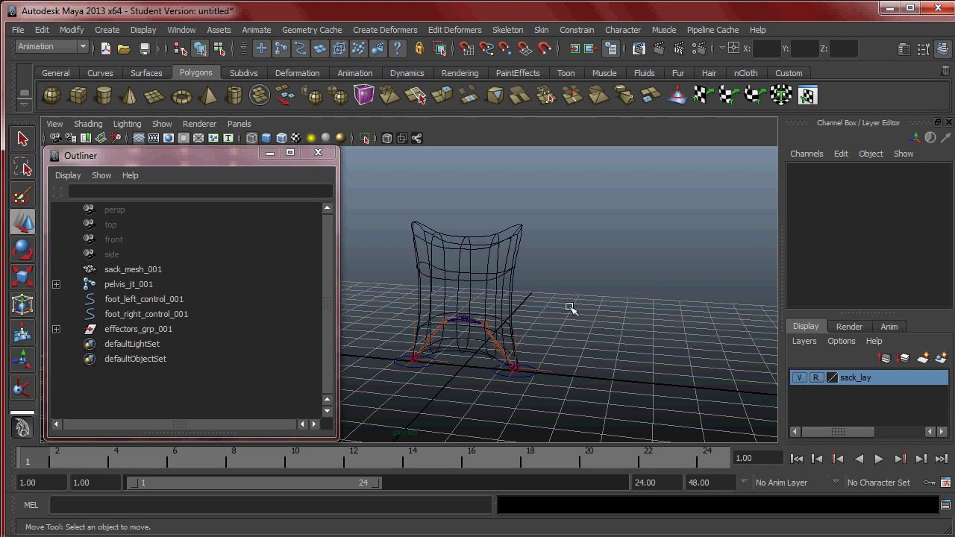
{"action": "key", "text": "5"}
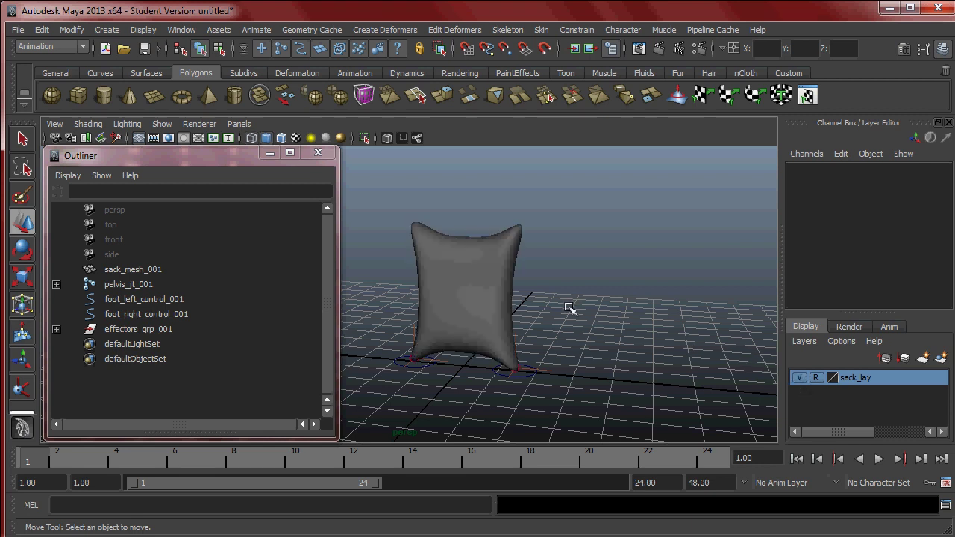